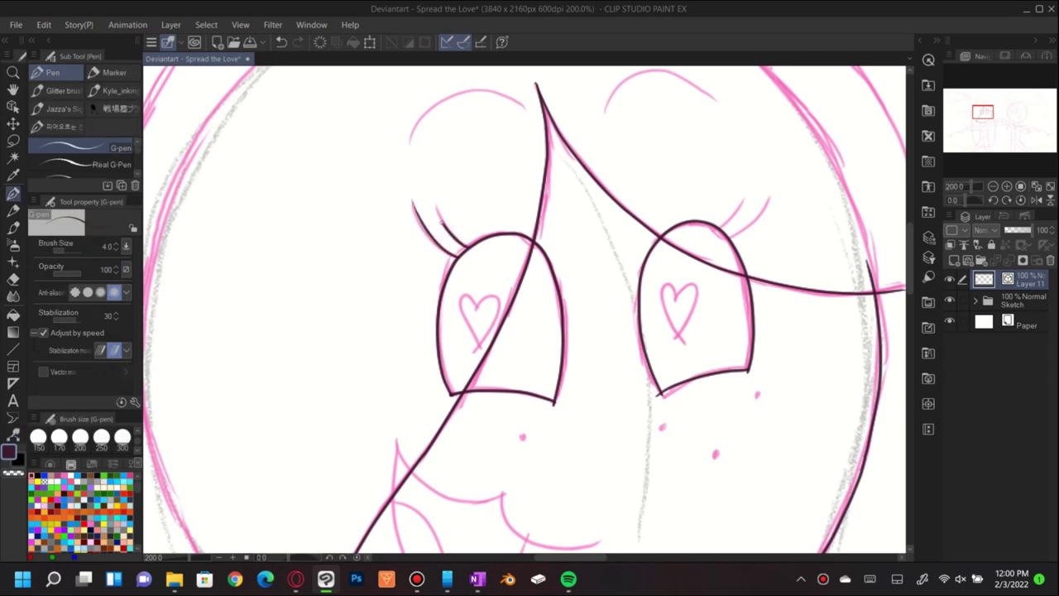
- Ink the right eye's lashes and both eyebrows of the left character with the G-pen, following the pink sketch
drag(743, 228, 735, 320)
drag(702, 192, 597, 203)
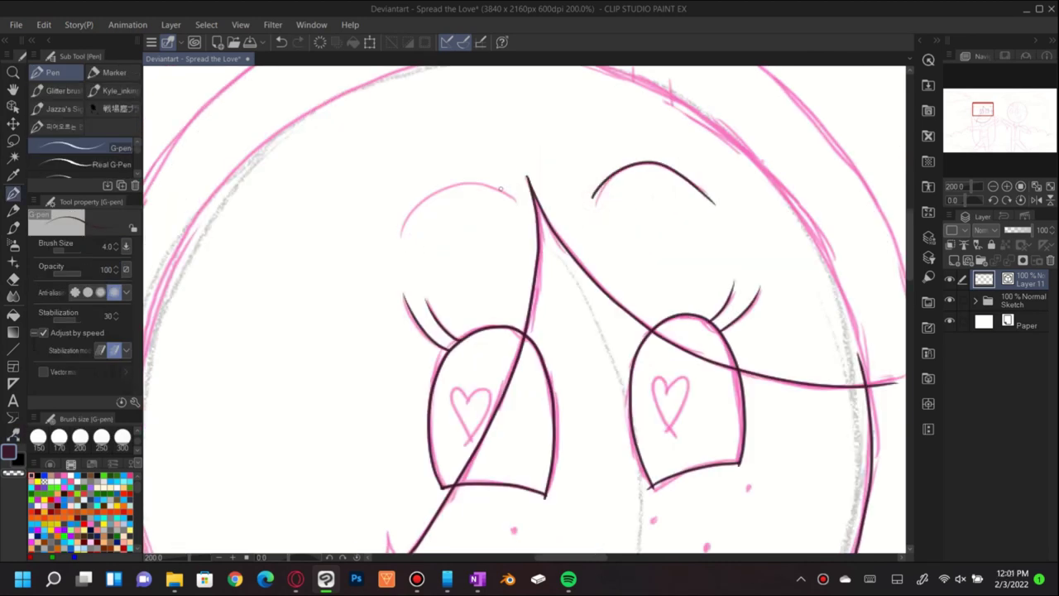
drag(500, 189, 399, 258)
drag(673, 168, 570, 205)
key(y)
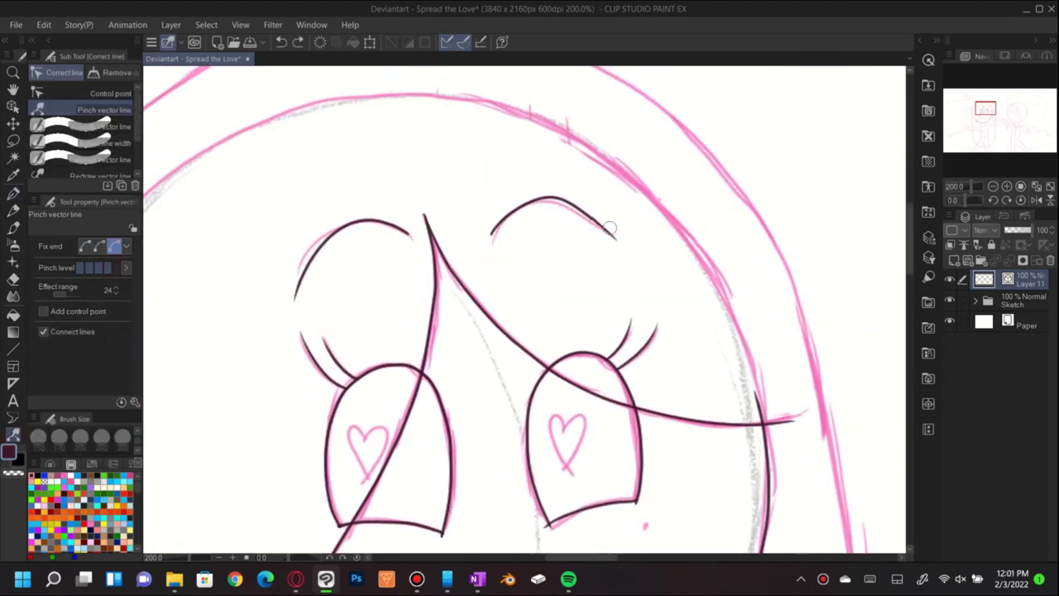
key(ctrl+z)
- Ink the left character's open smiling mouth and tongue line over the sketch
key(p)
drag(476, 495, 573, 130)
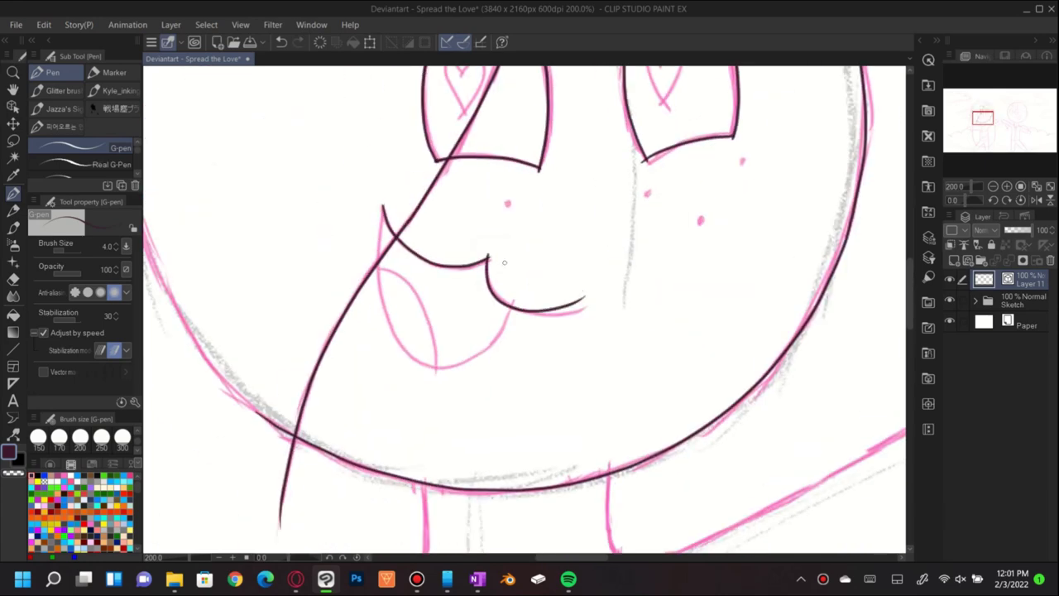
key(ctrl+z)
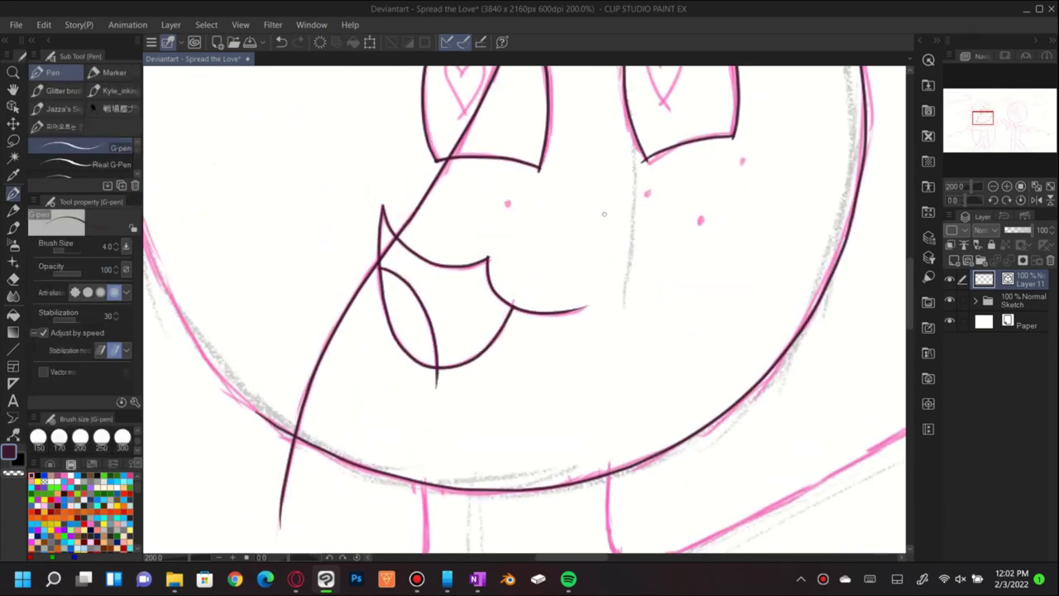
- Ink the left side of the neck and the outstretched left arm, pinching the line onto the sketch
drag(426, 478, 699, 147)
key(y)
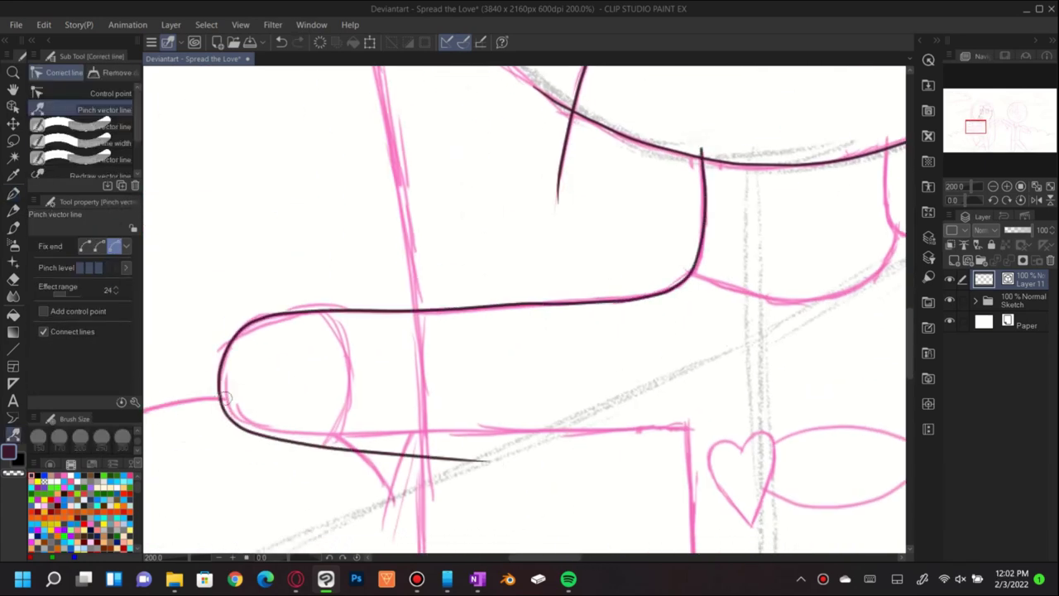
key(p)
mouse_move(676, 429)
mouse_down()
mouse_move(488, 232)
mouse_move(289, 124)
mouse_up()
- Ink the left side of the torso and the left leg up to the point between the legs
mouse_move(530, 248)
mouse_down()
mouse_move(652, 329)
mouse_move(823, 163)
mouse_up()
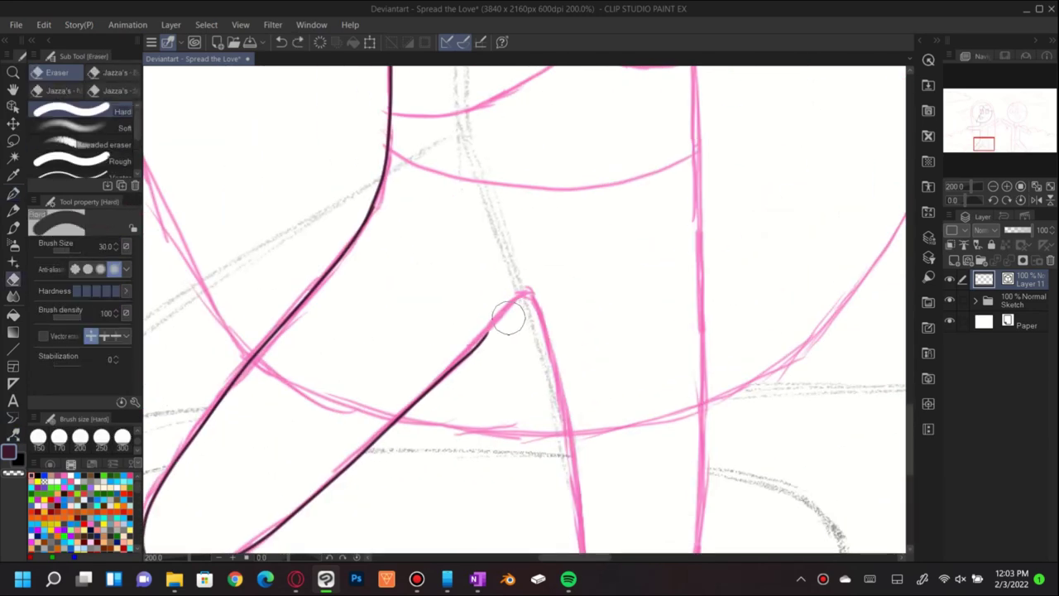
key(y)
key(p)
drag(637, 196, 685, 225)
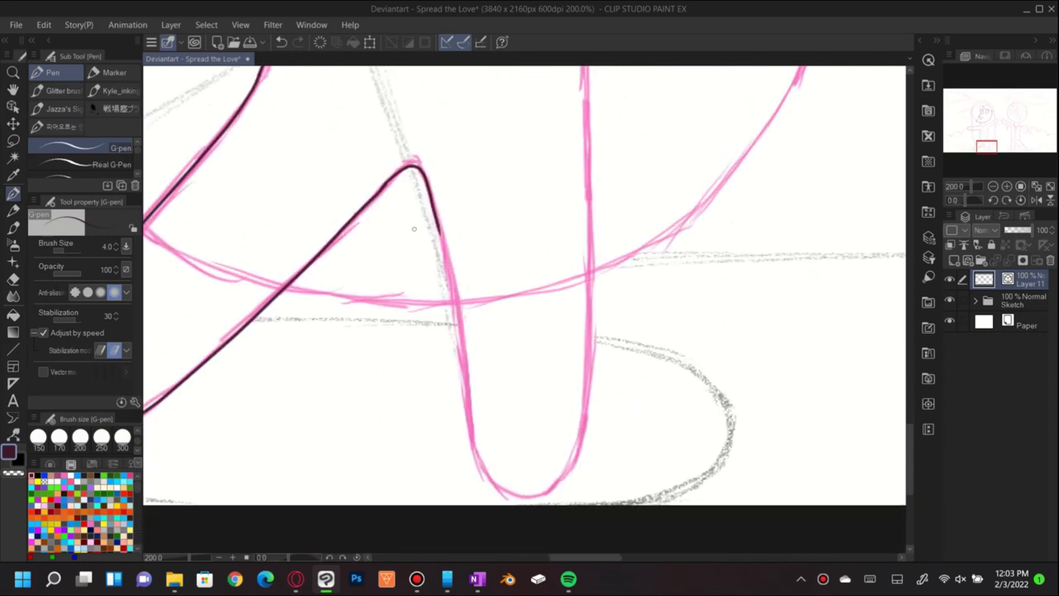
- Ink the right leg and the torso's right side, pinching the vector lines to match the sketch
drag(482, 472, 591, 327)
key(y)
key(p)
key(y)
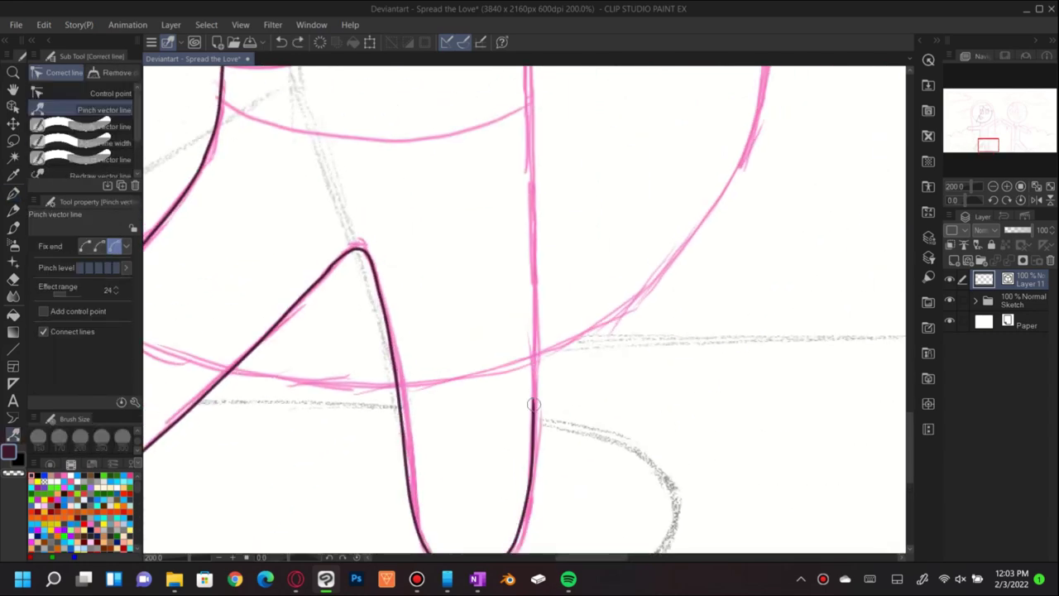
key(p)
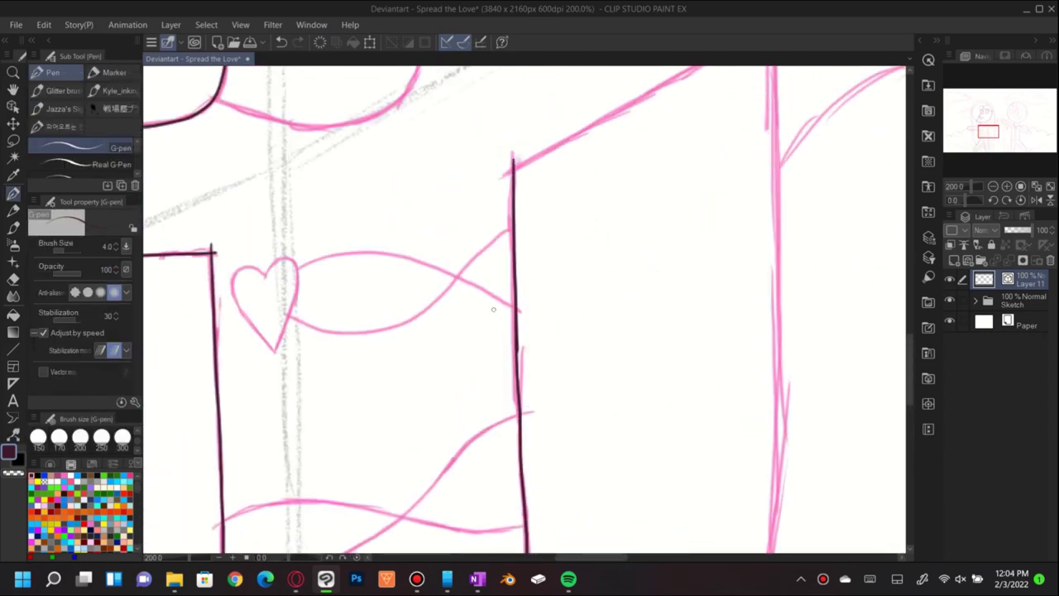
- Ink the right side of the neck and the raised right arm down to the armpit, correcting the lines
drag(476, 351, 663, 245)
key(y)
key(p)
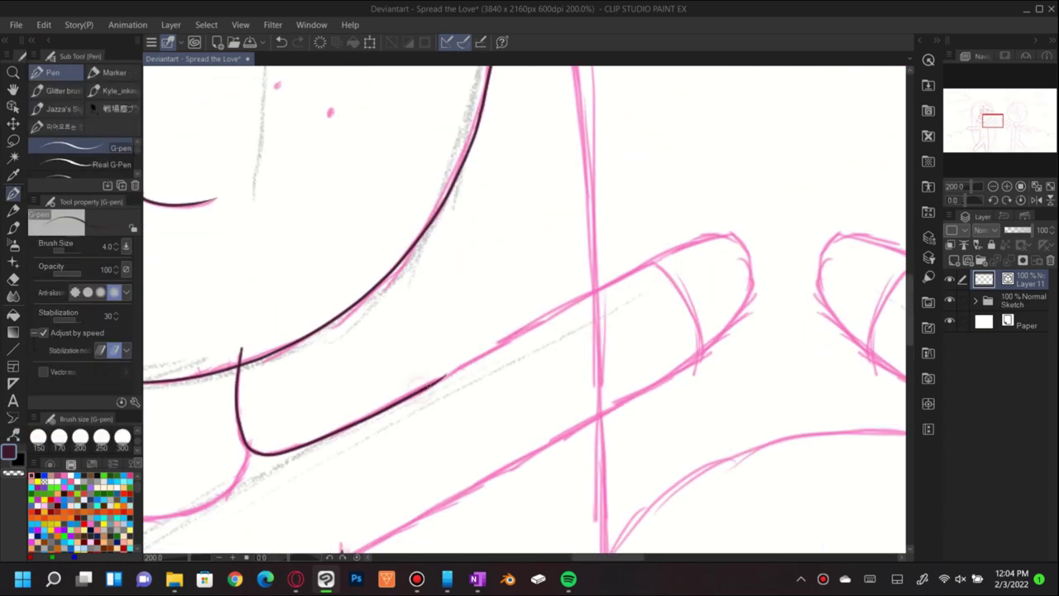
key(y)
key(p)
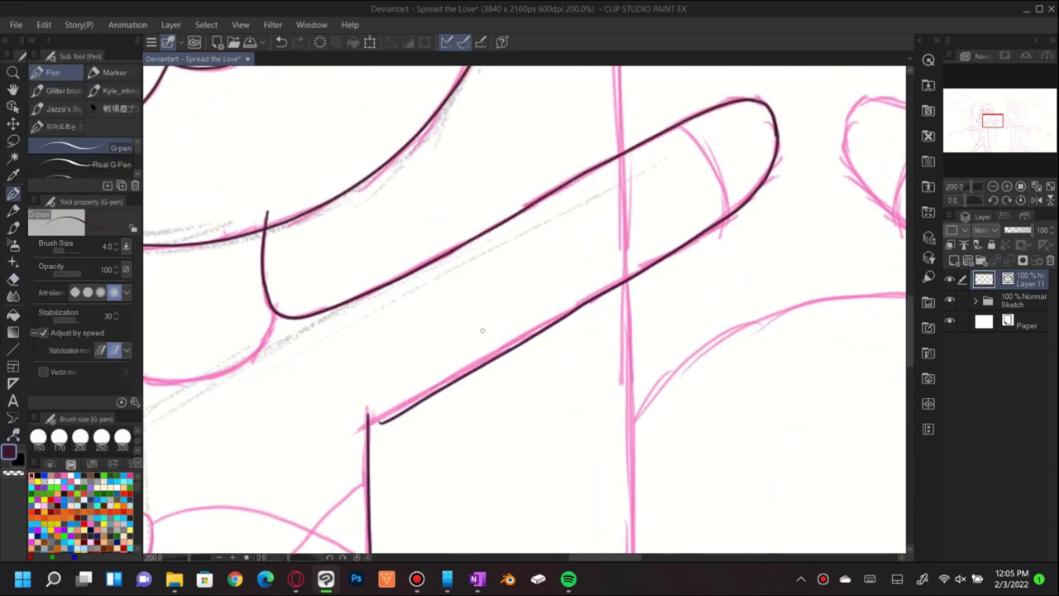
key(y)
key(p)
- Clean up the stray line ends and ink the curved neckline and the curved hem between the torso sides
key(e)
key(p)
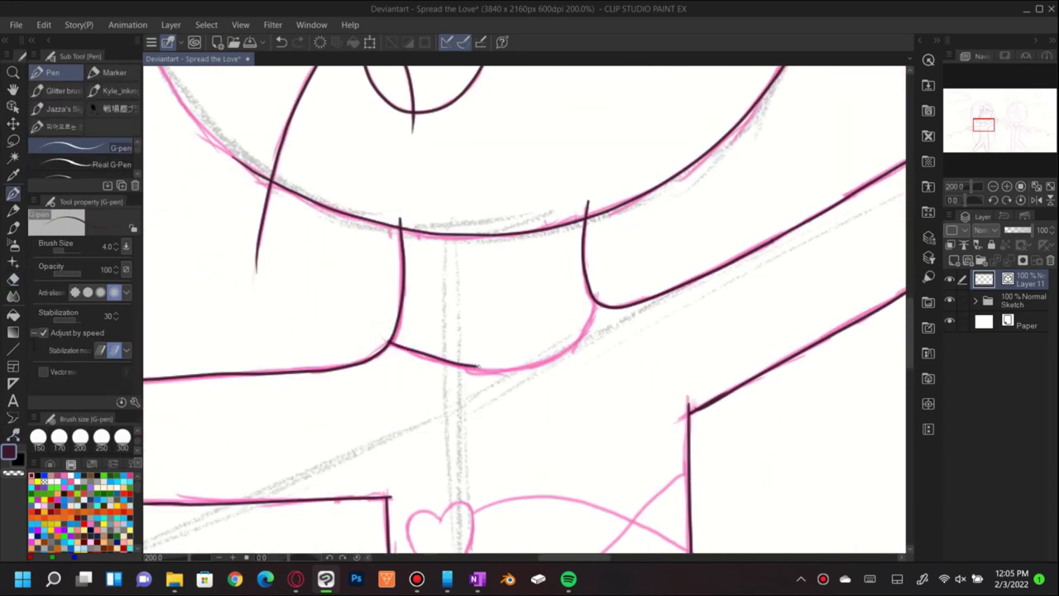
key(e)
key(p)
drag(436, 355, 579, 389)
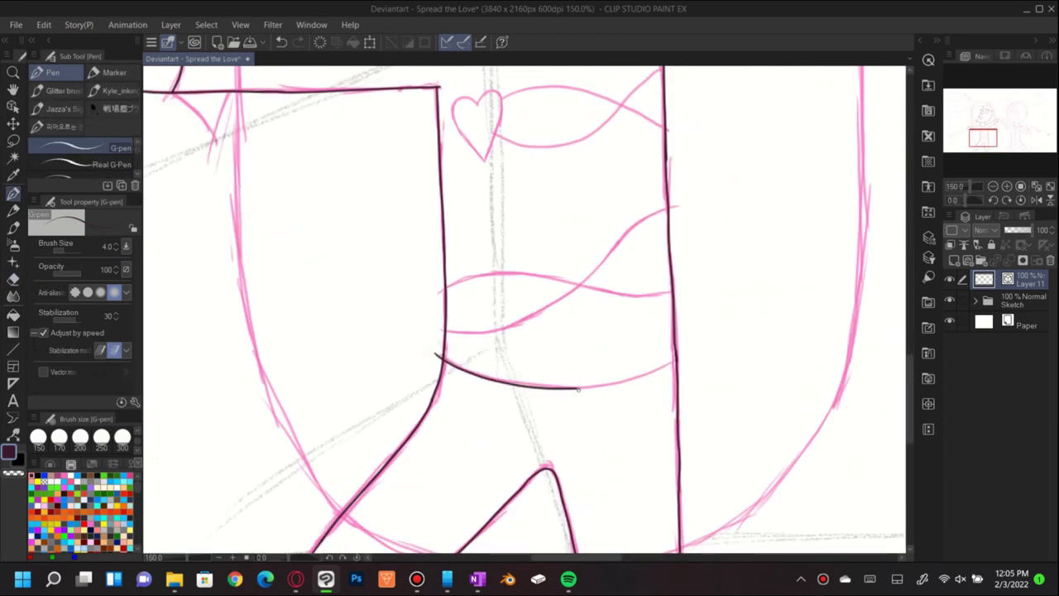
drag(480, 373, 690, 350)
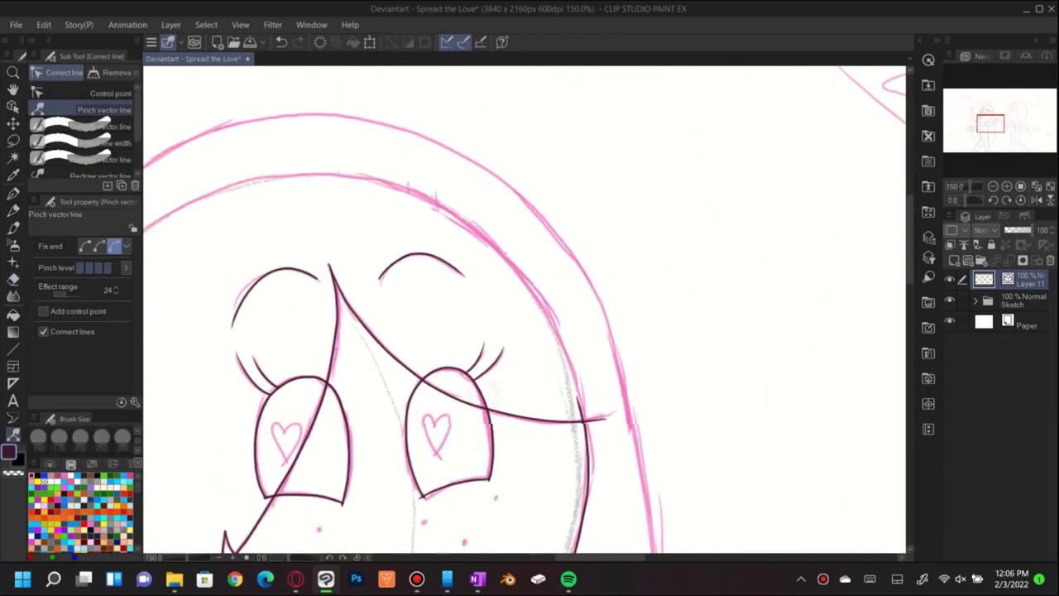
- Ink the outer hair outline over the top of the head and down its left side
drag(505, 163, 679, 138)
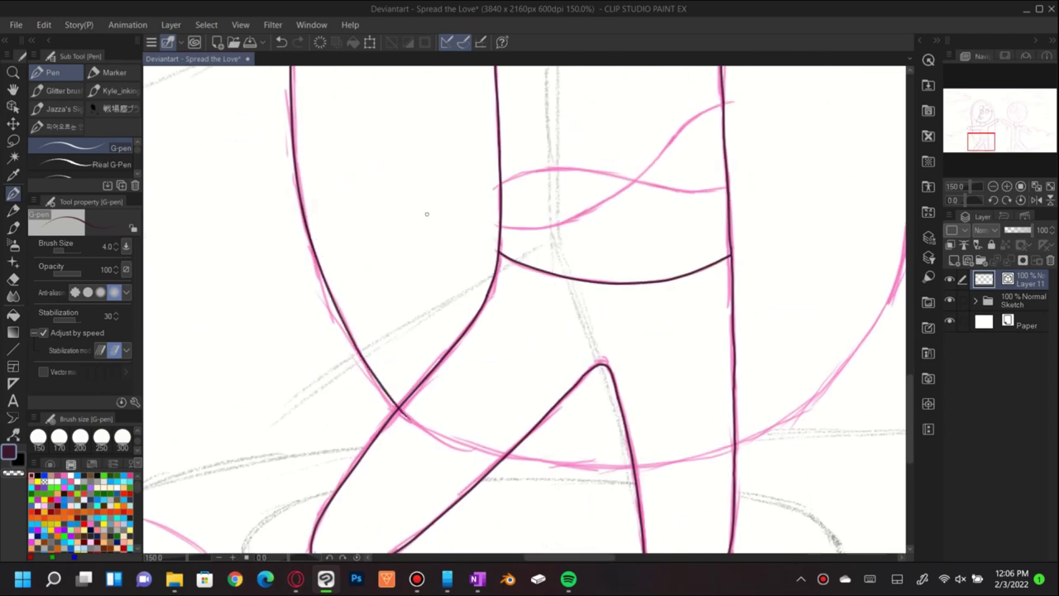
key(e)
key(y)
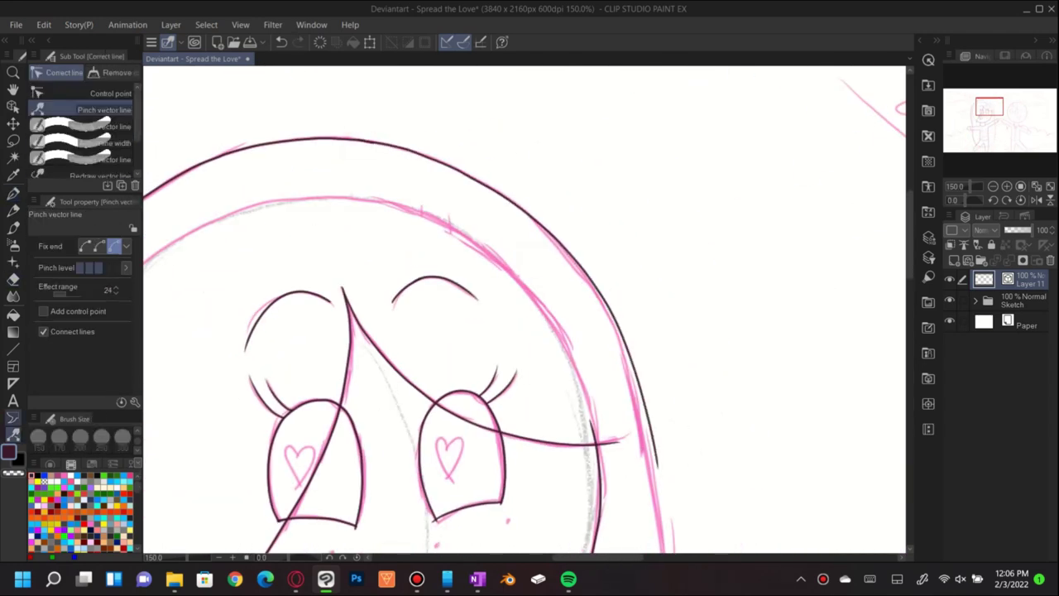
key(p)
- Ink the hair outline's right side and its lower curve behind the legs, adjusting the line to the sketch
scroll(553, 366, down, 15)
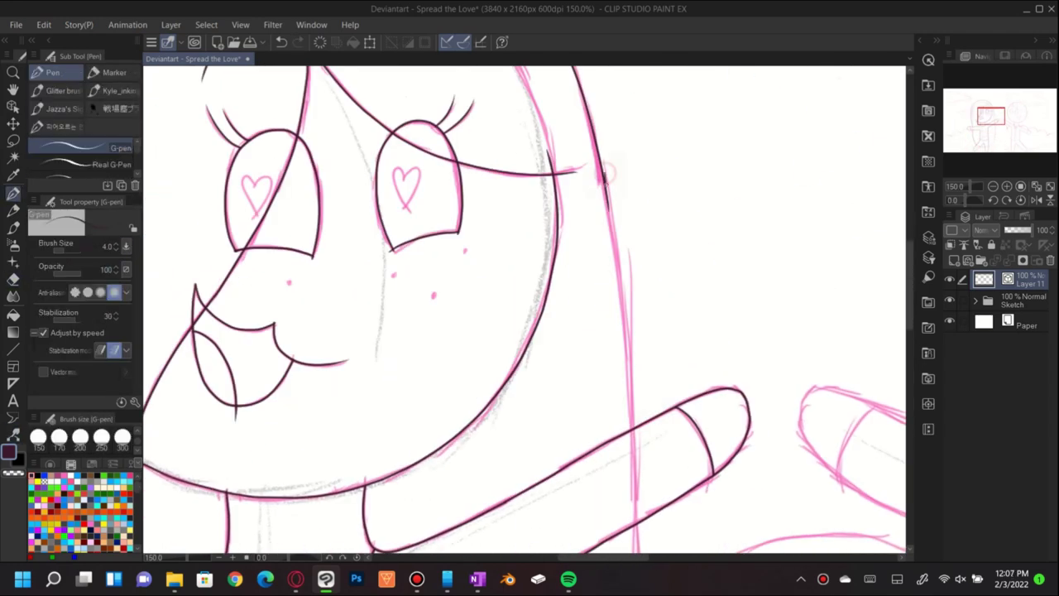
scroll(554, 366, down, 5)
scroll(553, 365, left, 7)
drag(407, 342, 557, 360)
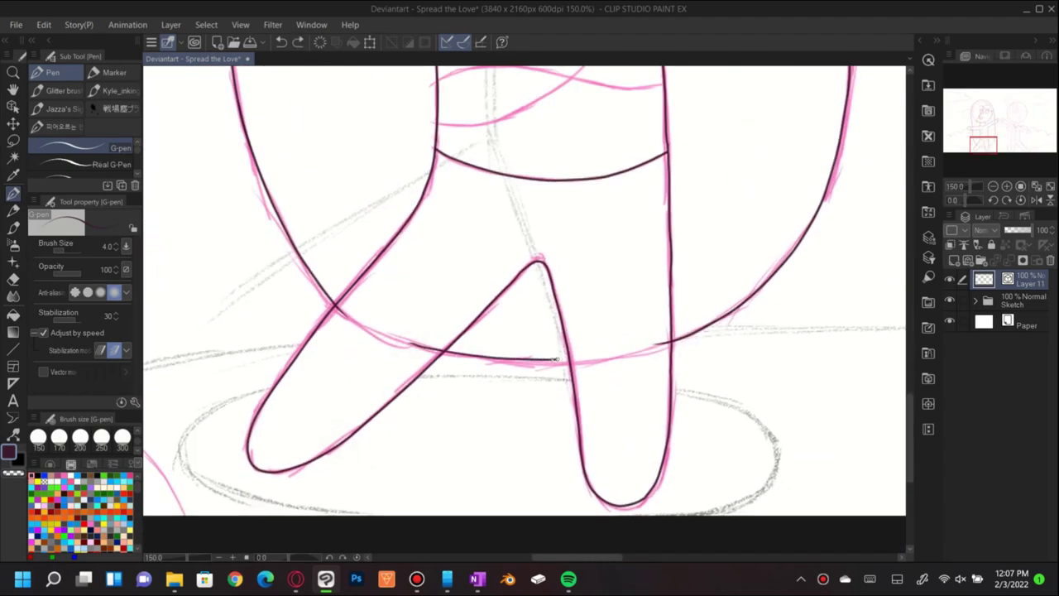
key(y)
- Erase overlapping line segments around the left character's body with the vector eraser
key(e)
scroll(454, 366, up, 10)
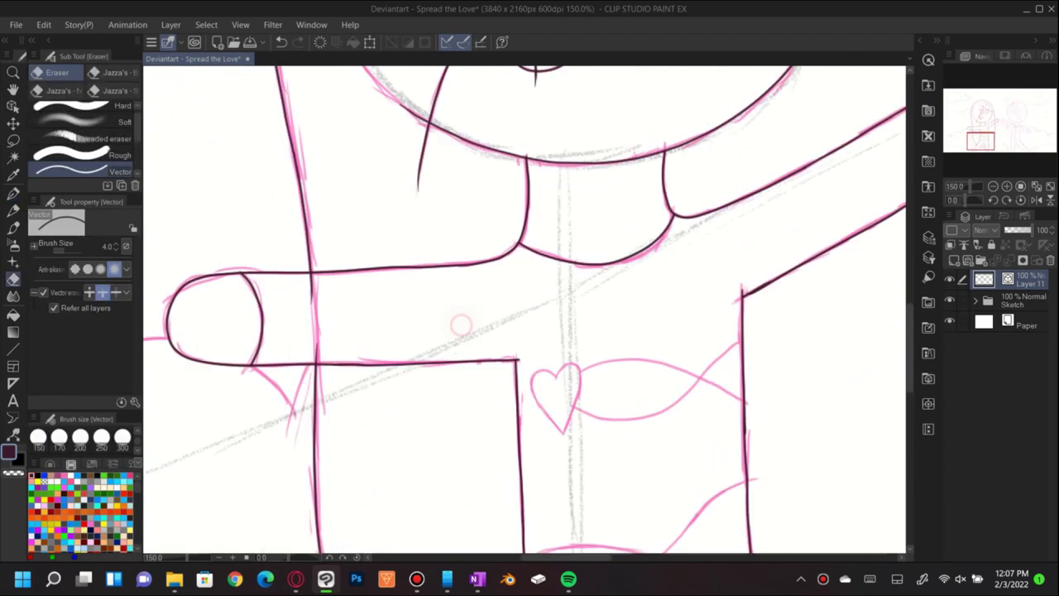
scroll(454, 365, down, 2)
- Ink the chest heart and the crossing ribbon lines beside it in blue
key(p)
scroll(378, 307, up, 3)
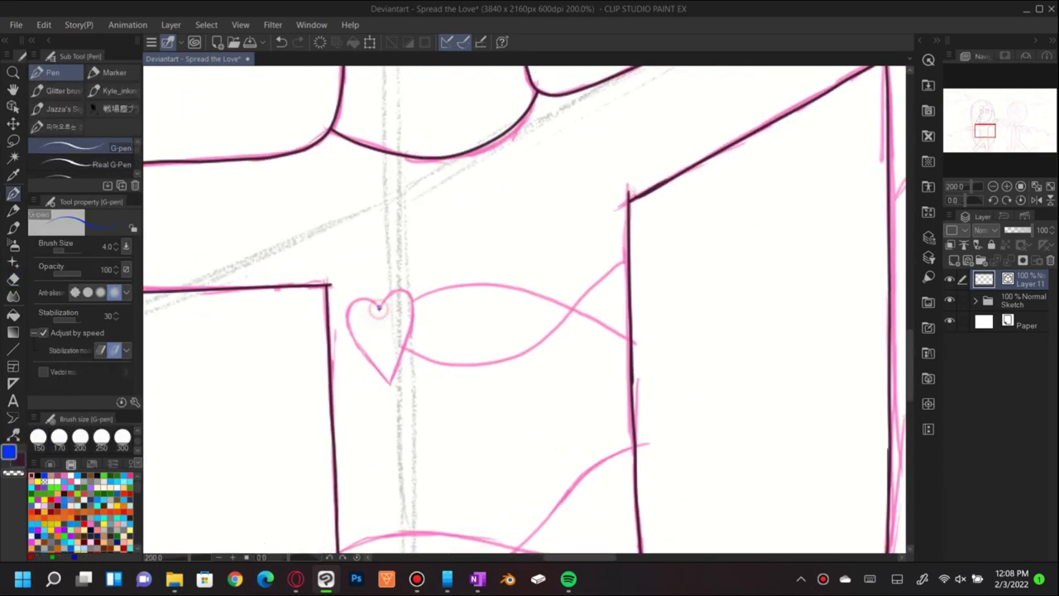
drag(391, 381, 379, 307)
drag(490, 327, 370, 365)
key(y)
mouse_move(328, 395)
mouse_down()
mouse_move(523, 286)
mouse_move(600, 54)
mouse_up()
key(p)
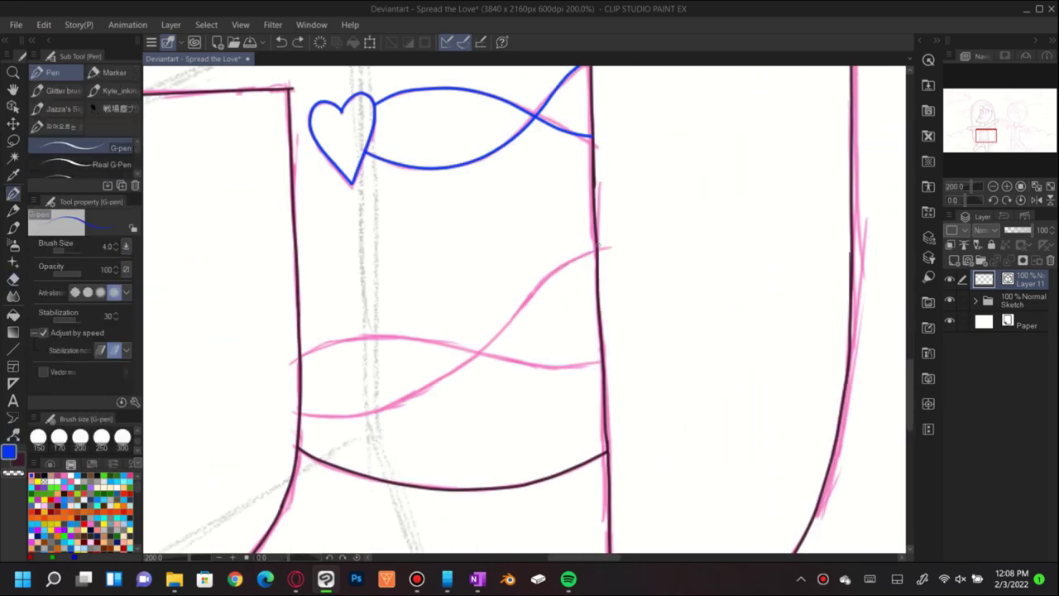
- Ink the two crossing wavy ribbon lines at the waist in blue
scroll(592, 314, down, 1)
scroll(631, 340, up, 3)
scroll(530, 323, down, 5)
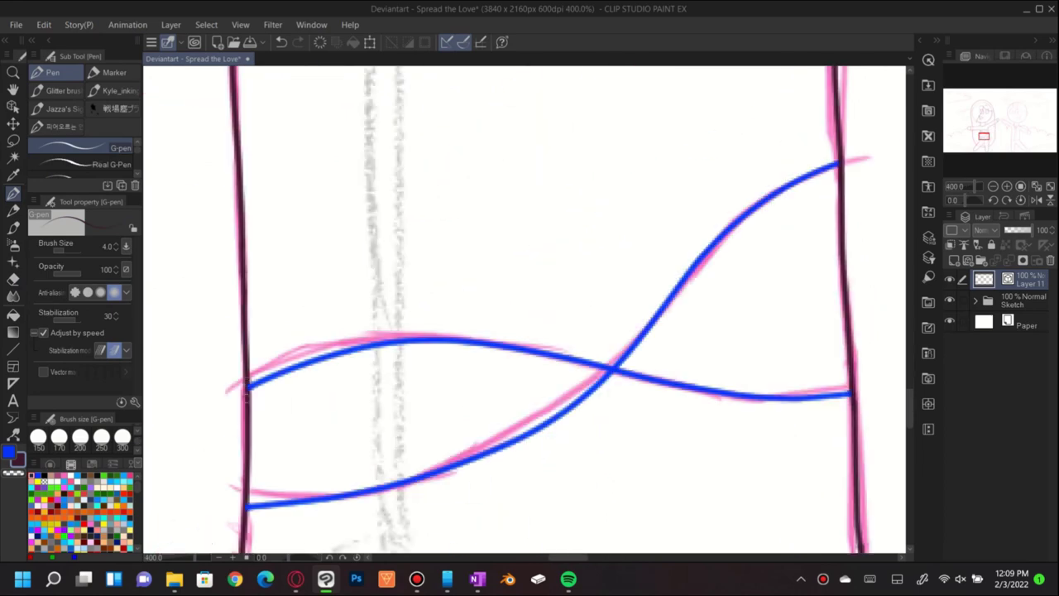
- Erase the hair strand segments that cross the left character's eyes and mouth with the vector eraser
scroll(430, 211, up, 6)
key(e)
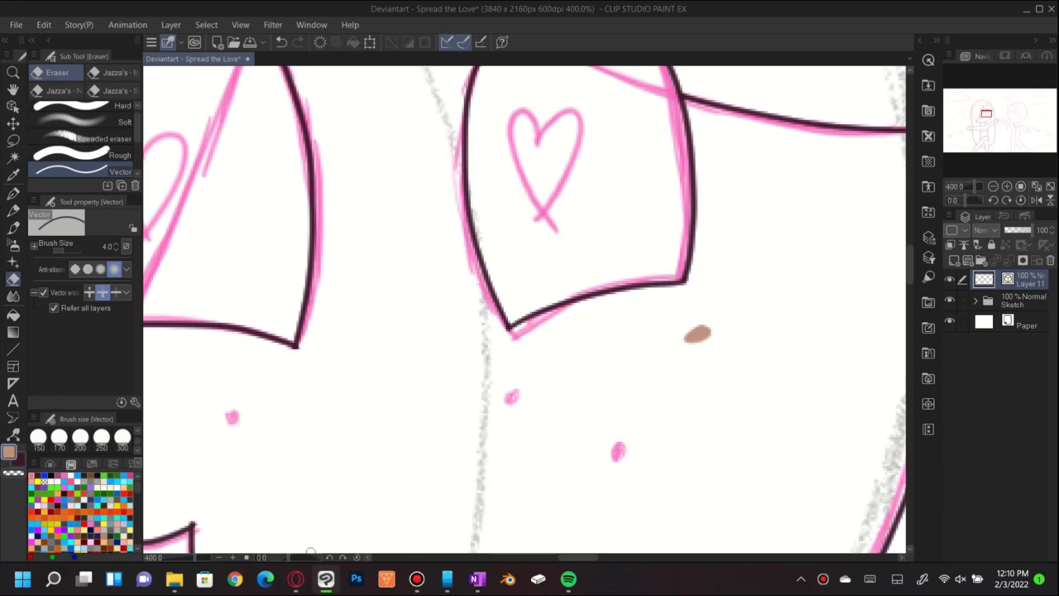
scroll(414, 414, down, 2)
scroll(486, 340, up, 2)
- Dot the freckles on the left character's cheeks in light brown over the sketched marks
key(p)
scroll(585, 400, down, 6)
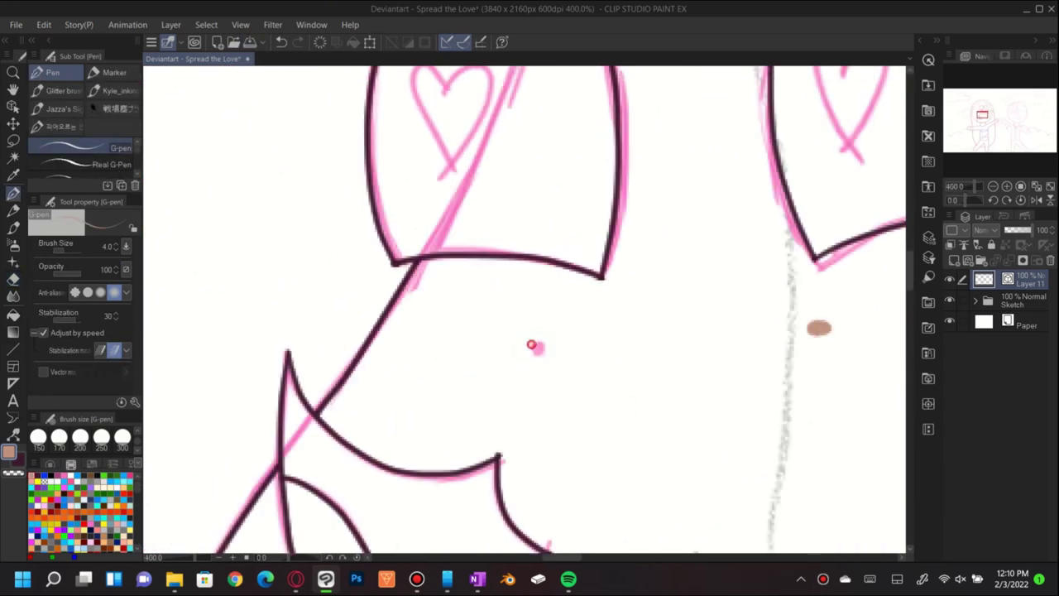
scroll(588, 379, up, 4)
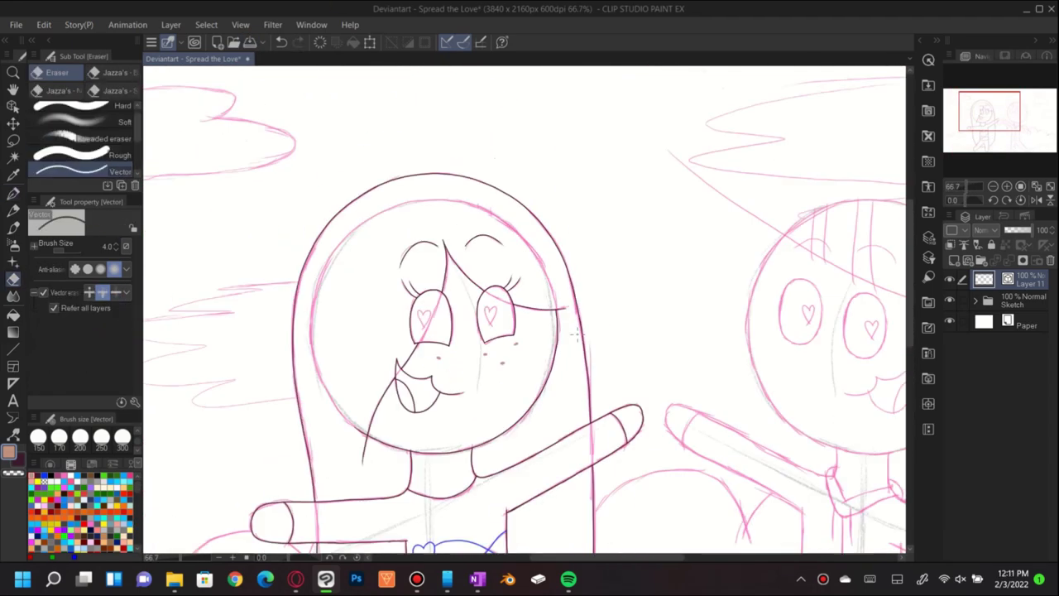
key(ctrl+shift+n)
drag(175, 183, 258, 246)
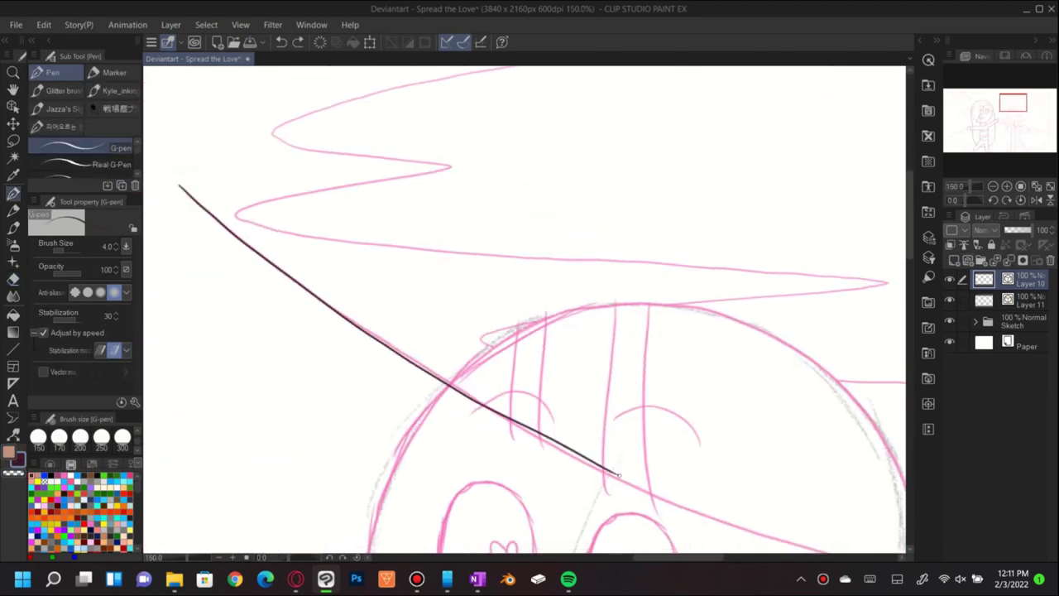
key(ctrl+z)
key(ctrl+z)
- Ink the long curved line across the right character's forehead and pinch it onto the sketch
scroll(225, 189, down, 2)
key(y)
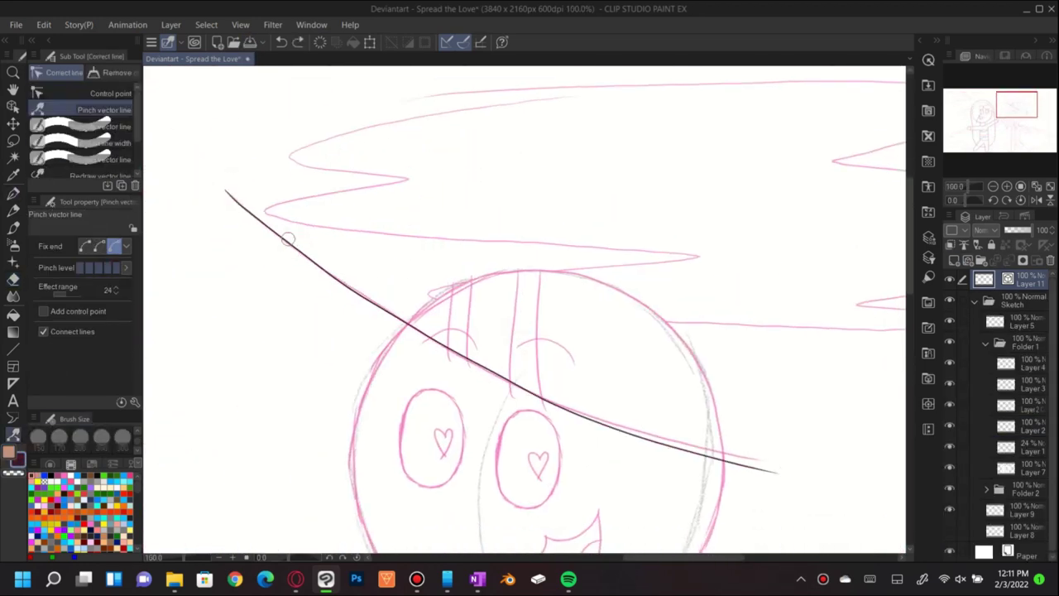
drag(280, 227, 102, 153)
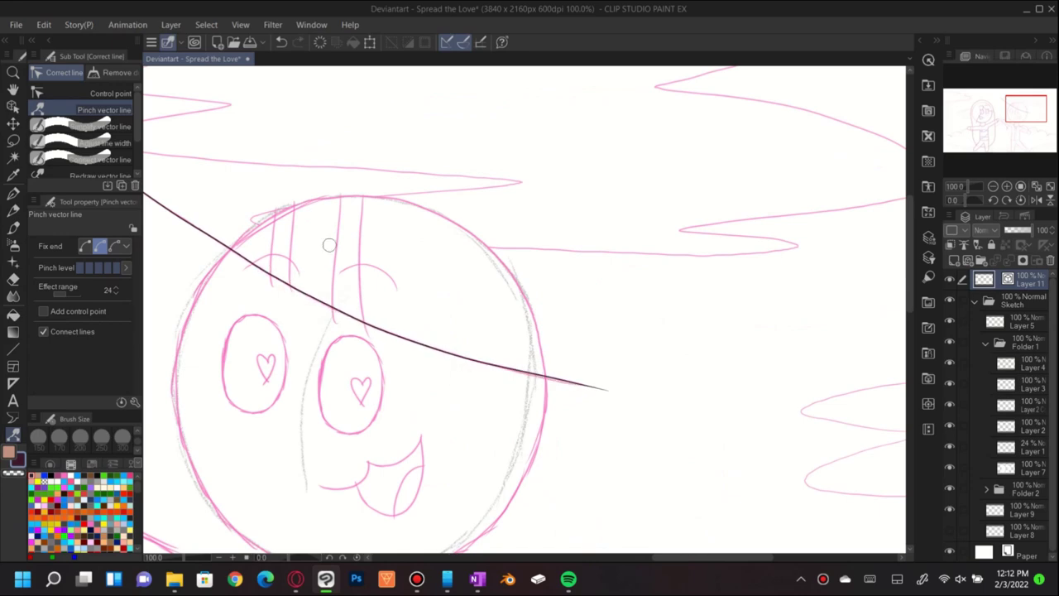
drag(535, 374, 642, 320)
key(ctrl+y)
- Ink the top, left and bottom of the right character's round head outline
key(p)
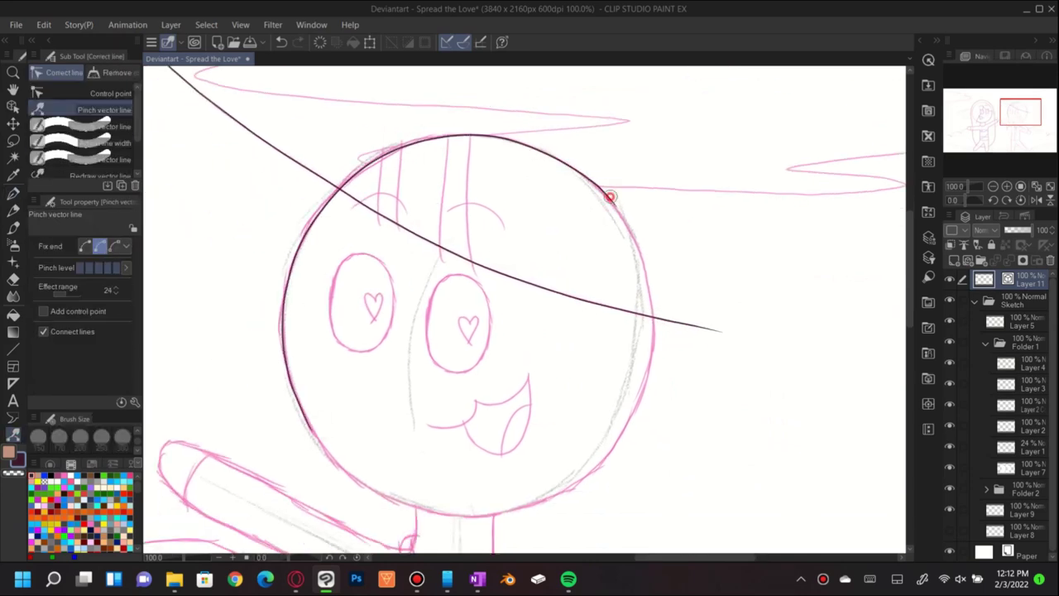
drag(310, 445, 265, 333)
key(y)
key(p)
scroll(525, 308, up, 2)
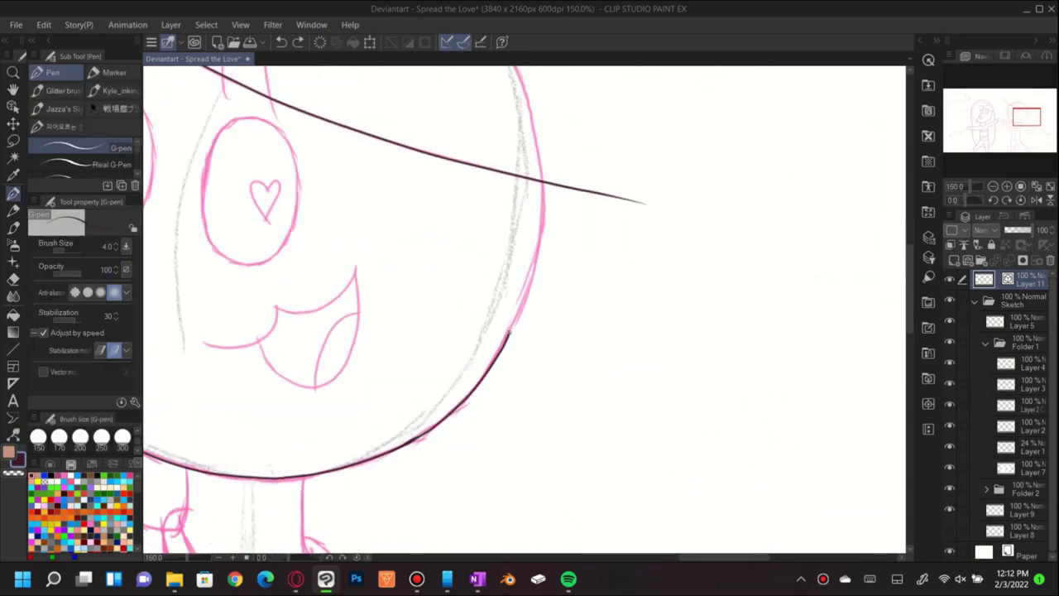
- Close the right side of the right character's head outline and pinch the curve smoothly onto the sketch
key(y)
drag(396, 179, 406, 157)
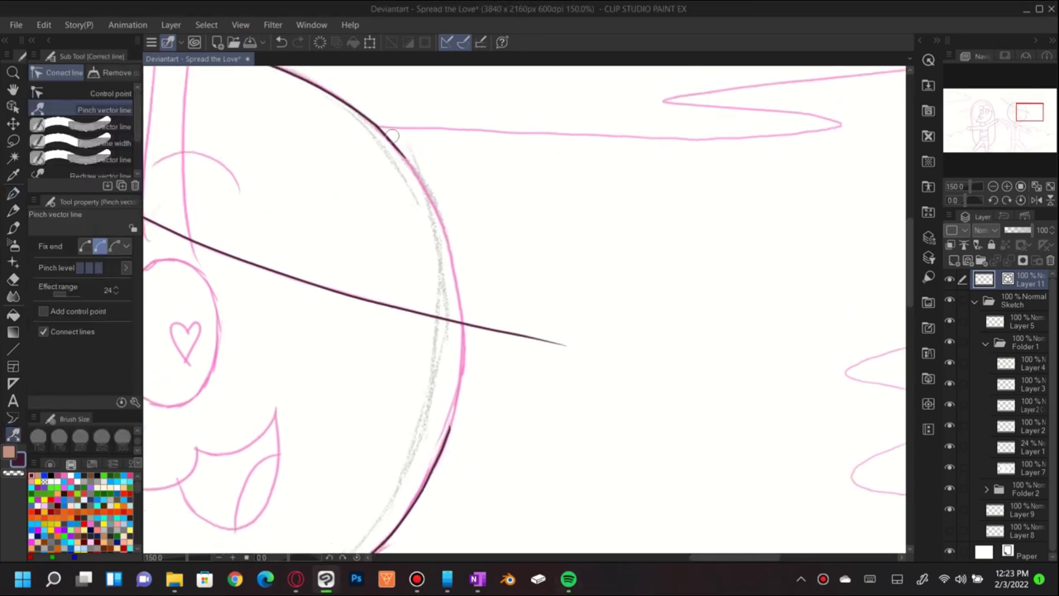
key(p)
key(y)
drag(454, 269, 457, 397)
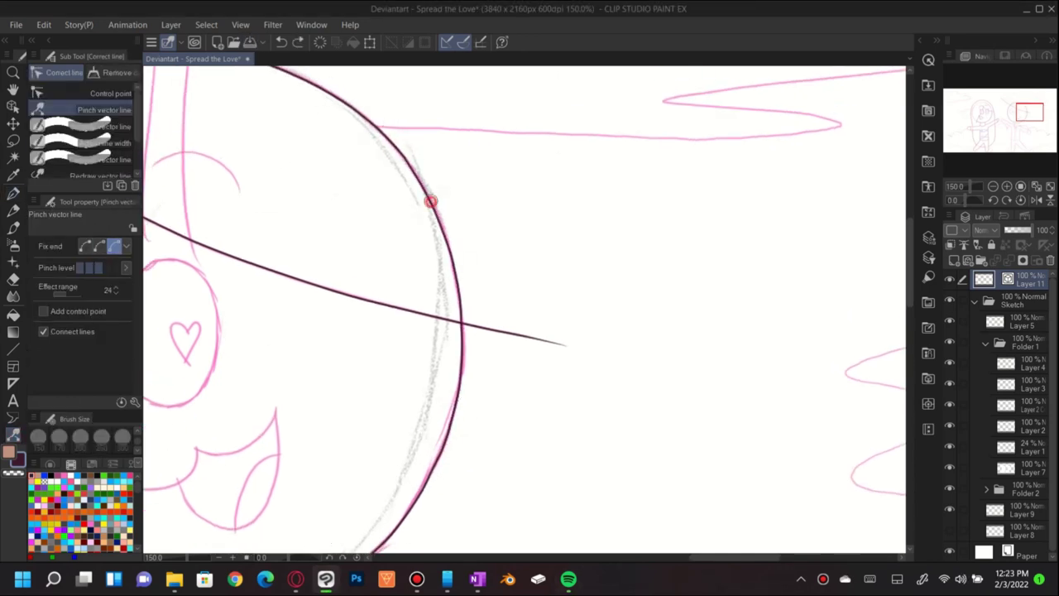
scroll(444, 204, up, 1)
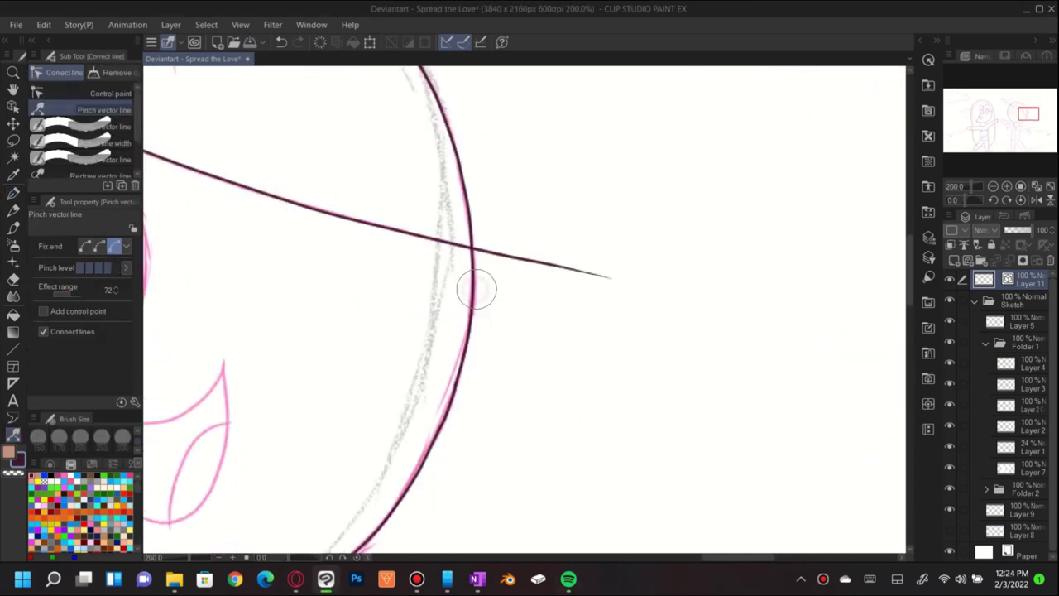
scroll(463, 248, down, 3)
- Ink the four vertical strand lines on the right character's forehead and erase the ends that overshoot the curved line
key(p)
scroll(463, 248, up, 3)
drag(434, 273, 499, 249)
drag(346, 132, 339, 297)
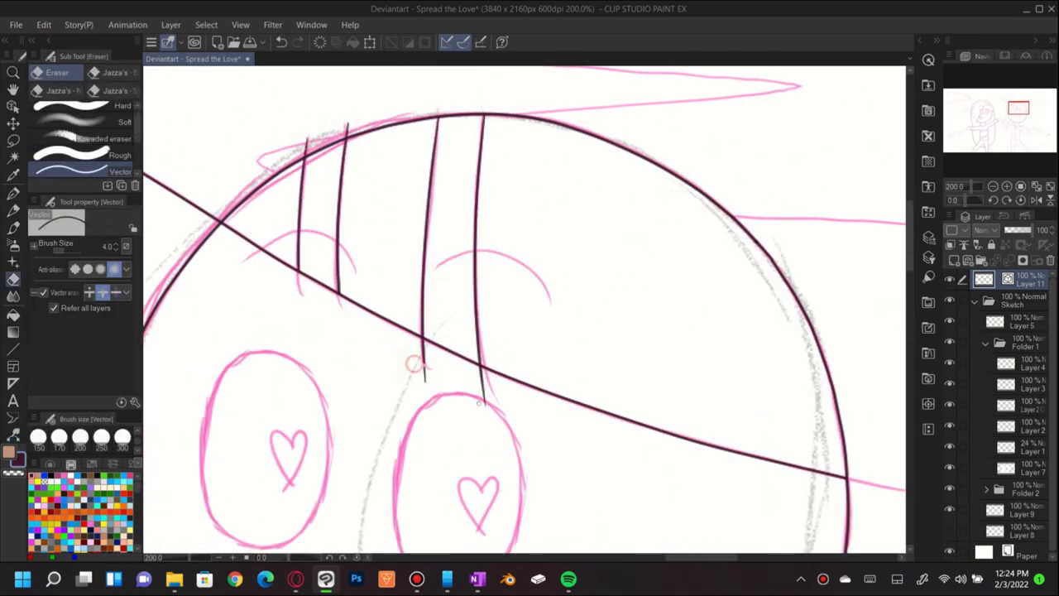
drag(435, 271, 434, 220)
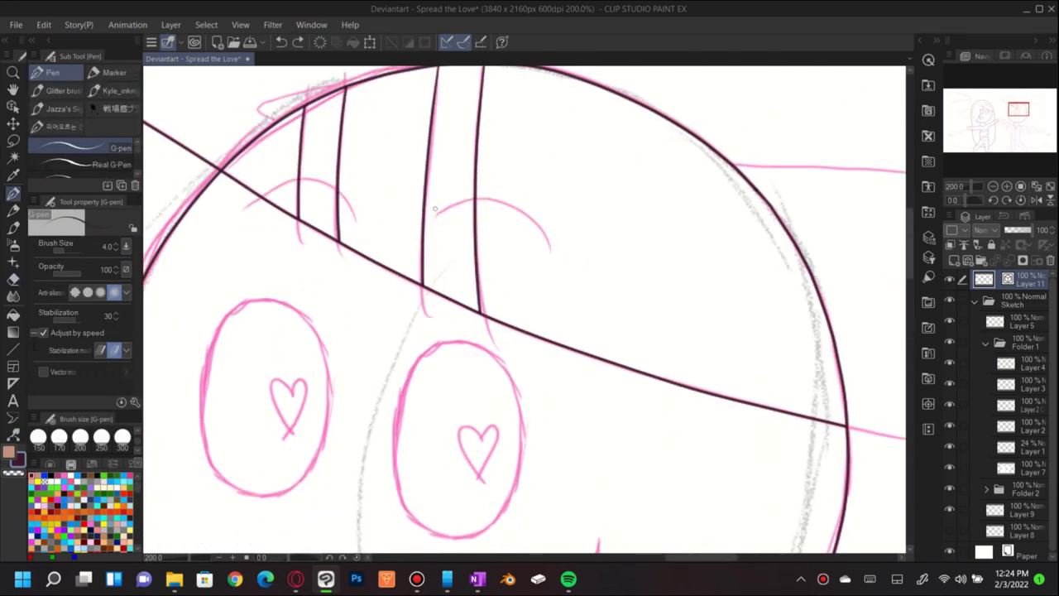
- Ink the oval outline of the right character's right eye and place a copy of it over the left eye sketch
drag(311, 213, 320, 48)
drag(441, 178, 500, 184)
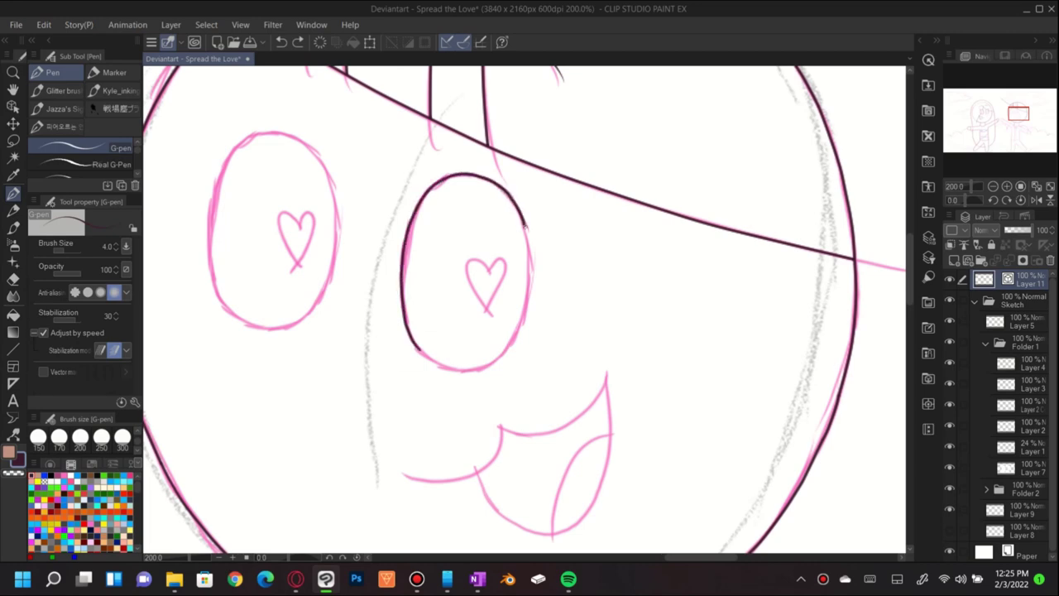
scroll(524, 225, down, 2)
key(ctrl+c)
key(ctrl+v)
drag(496, 319, 295, 278)
key(Return)
scroll(436, 258, up, 2)
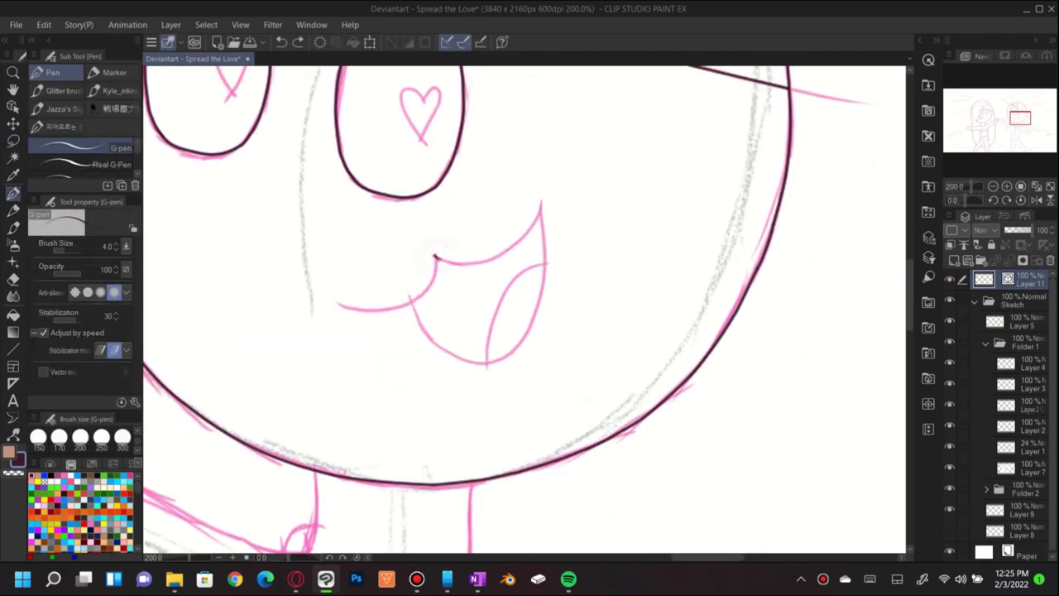
- Ink the right character's open mouth with its tongue curve and the short smile line beside it
key(e)
drag(447, 348, 337, 350)
key(p)
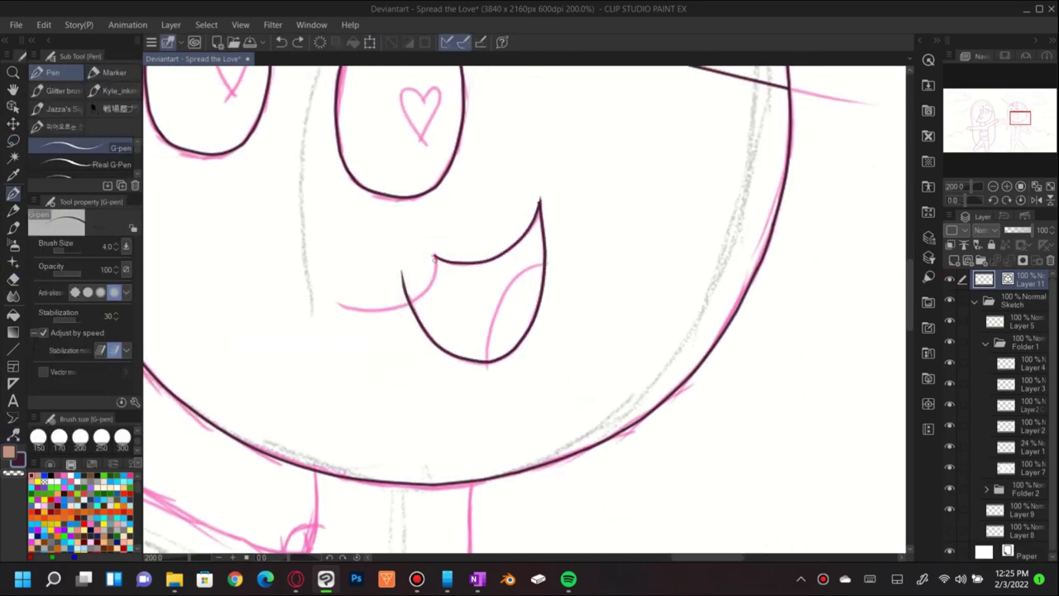
drag(435, 256, 488, 360)
drag(335, 306, 411, 302)
key(e)
key(y)
- Ink the two neck lines below the right character's head
mouse_move(466, 480)
mouse_down()
mouse_move(554, 211)
mouse_move(420, 198)
mouse_up()
key(p)
scroll(273, 318, up, 2)
drag(588, 199, 807, 311)
drag(459, 120, 464, 169)
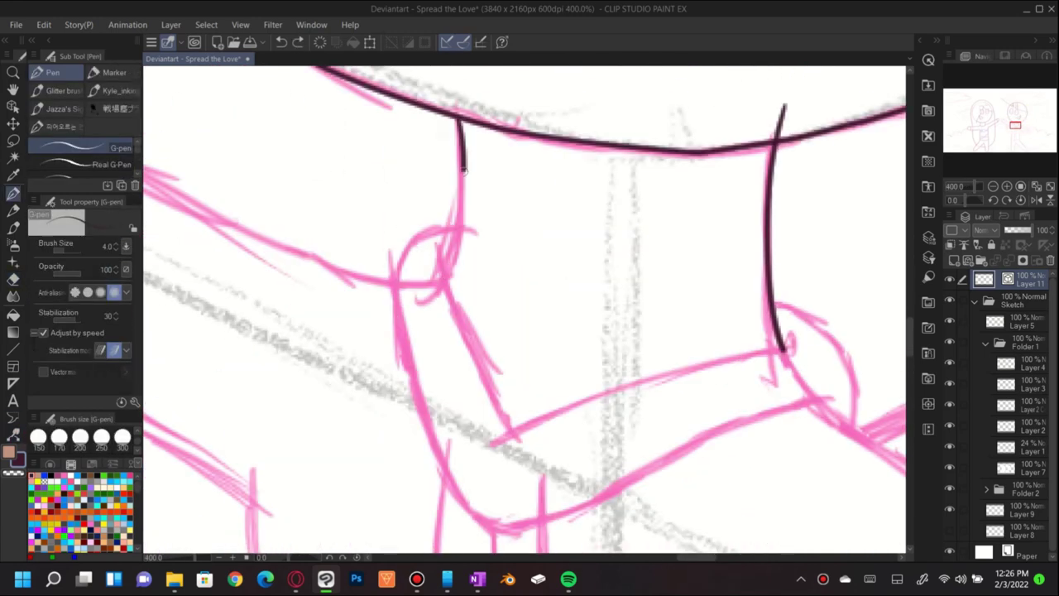
- Ink the right character's hood collar and the upper edge of the lowered arm, pinching the lines onto the sketch
mouse_move(579, 331)
mouse_down()
mouse_move(256, 283)
mouse_move(57, 142)
mouse_up()
mouse_move(343, 240)
mouse_down()
mouse_move(516, 331)
mouse_move(711, 400)
mouse_up()
key(y)
key(p)
scroll(662, 381, down, 2)
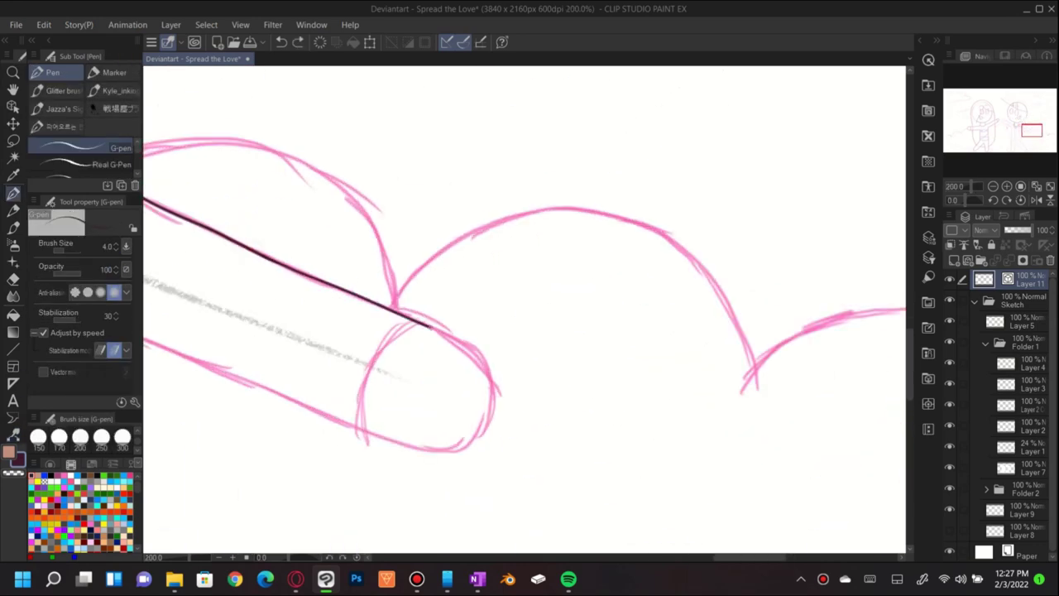
- Ink the lowered arm's rounded hand, lower edge and cuff line on the right character
drag(426, 319, 579, 223)
mouse_move(658, 238)
mouse_down()
mouse_move(579, 340)
mouse_move(244, 190)
mouse_up()
key(y)
key(p)
drag(614, 219, 571, 335)
key(y)
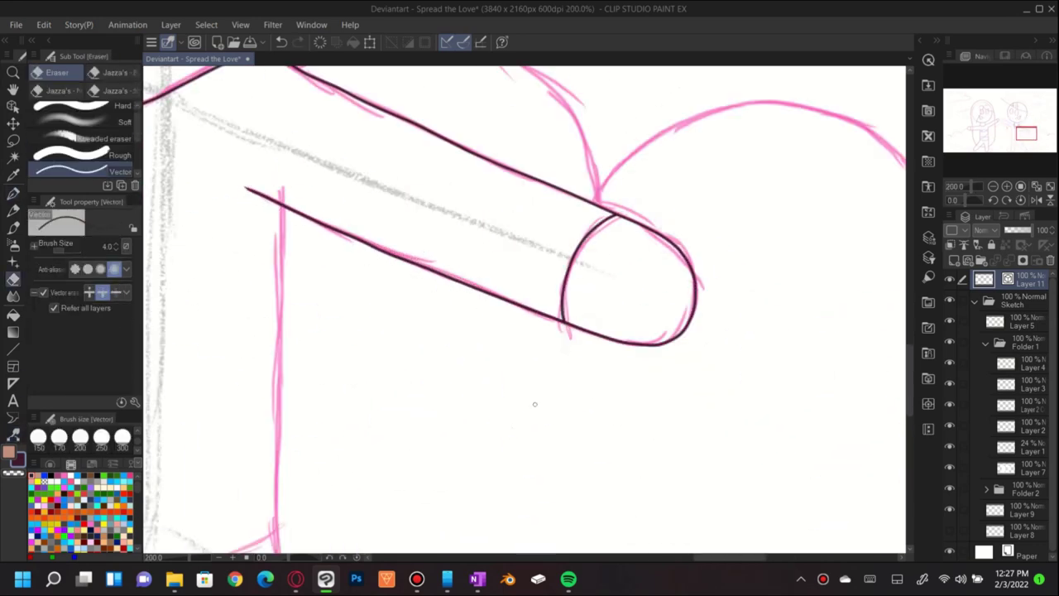
- Ink the right side of the right character's torso and the right leg's outer edge, pinching the lines onto the sketch
scroll(534, 401, down, 3)
drag(428, 504, 292, 256)
key(p)
scroll(291, 256, down, 3)
mouse_move(313, 153)
mouse_down()
mouse_move(453, 339)
mouse_move(322, 385)
mouse_up()
key(y)
key(p)
drag(488, 352, 641, 475)
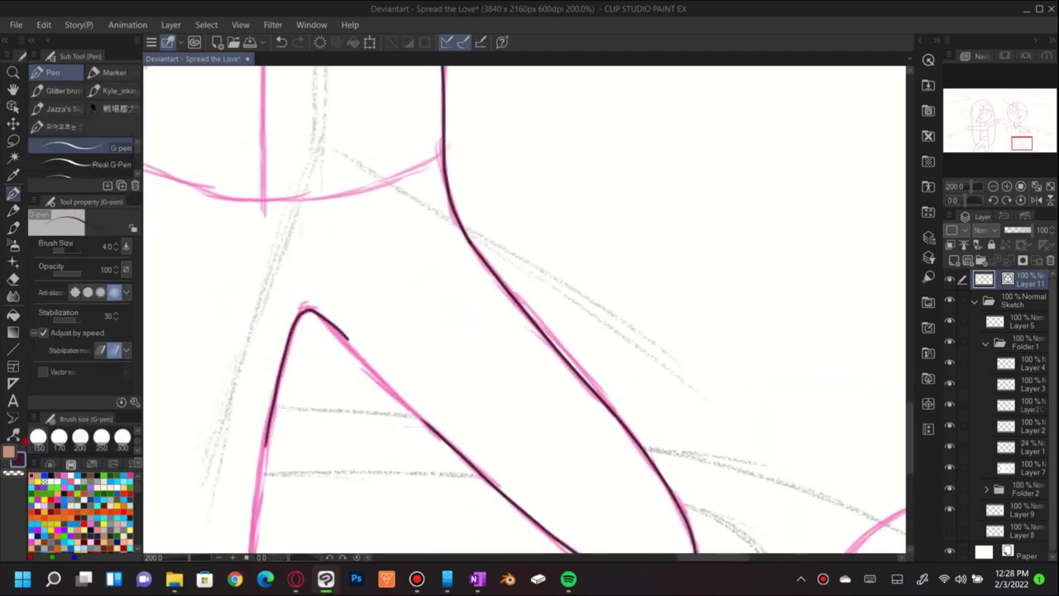
- Ink the curve between the right character's legs and the inner edge of the left leg
drag(372, 372, 306, 314)
scroll(272, 307, up, 2)
drag(268, 258, 480, 466)
drag(331, 372, 857, 180)
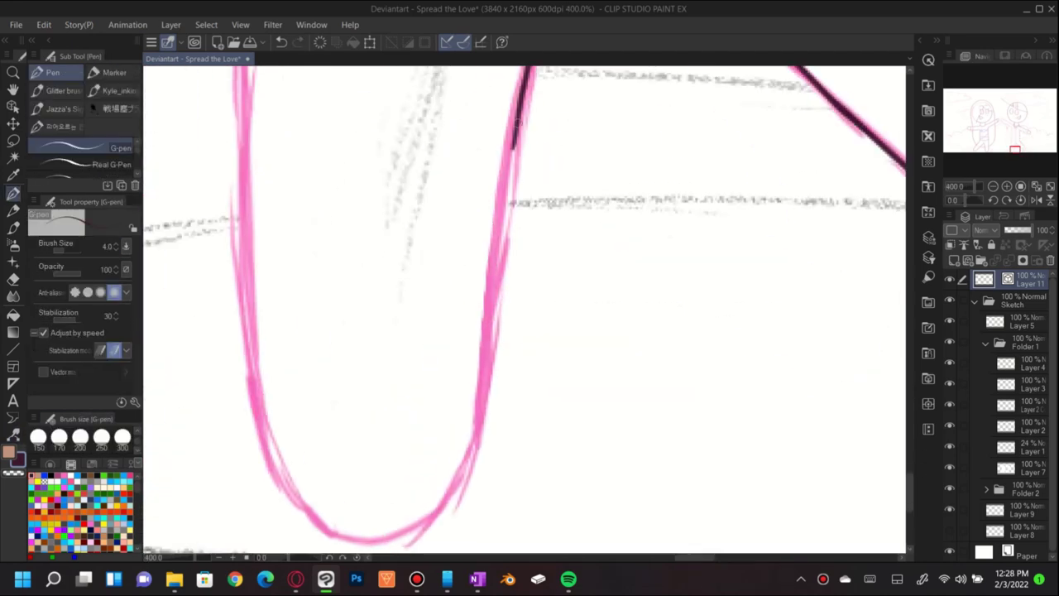
drag(521, 78, 461, 497)
- Ink the outer edge of the right character's left leg up to the lower torso and pinch it onto the sketch
scroll(497, 331, down, 2)
drag(239, 215, 231, 538)
key(y)
drag(497, 331, 529, 273)
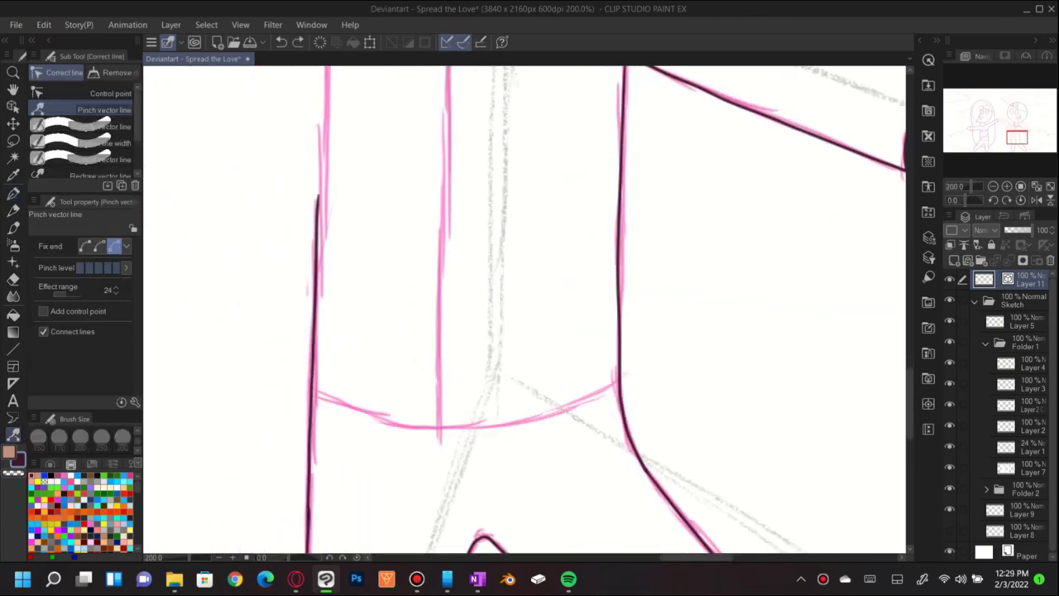
drag(316, 199, 313, 513)
- Extend the left side of the right character's torso up to the raised arm and pinch the line straight
key(p)
drag(497, 248, 497, 405)
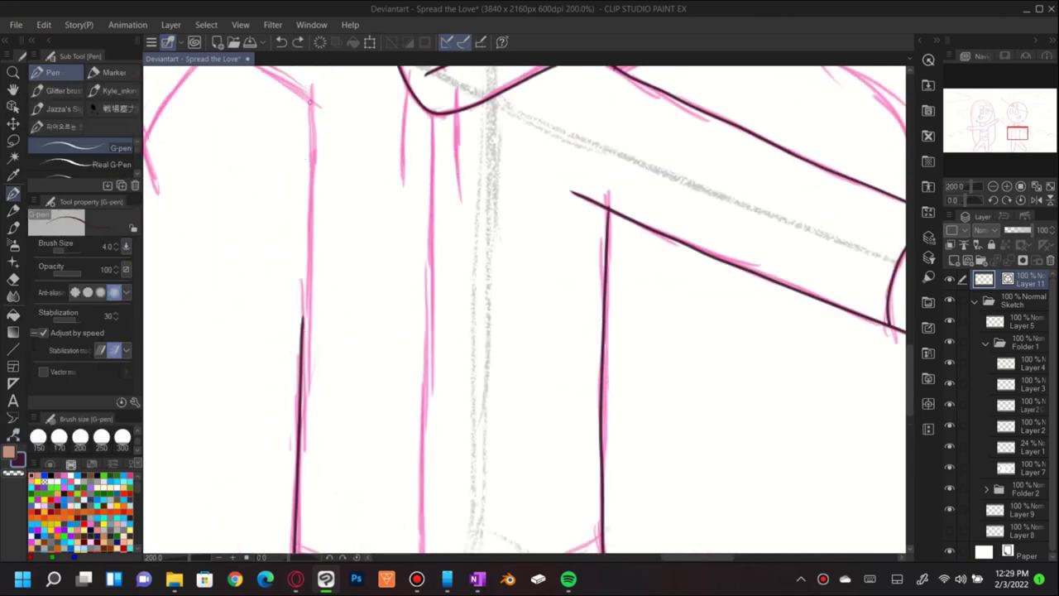
drag(293, 152, 317, 529)
key(y)
drag(305, 310, 307, 497)
scroll(406, 289, down, 2)
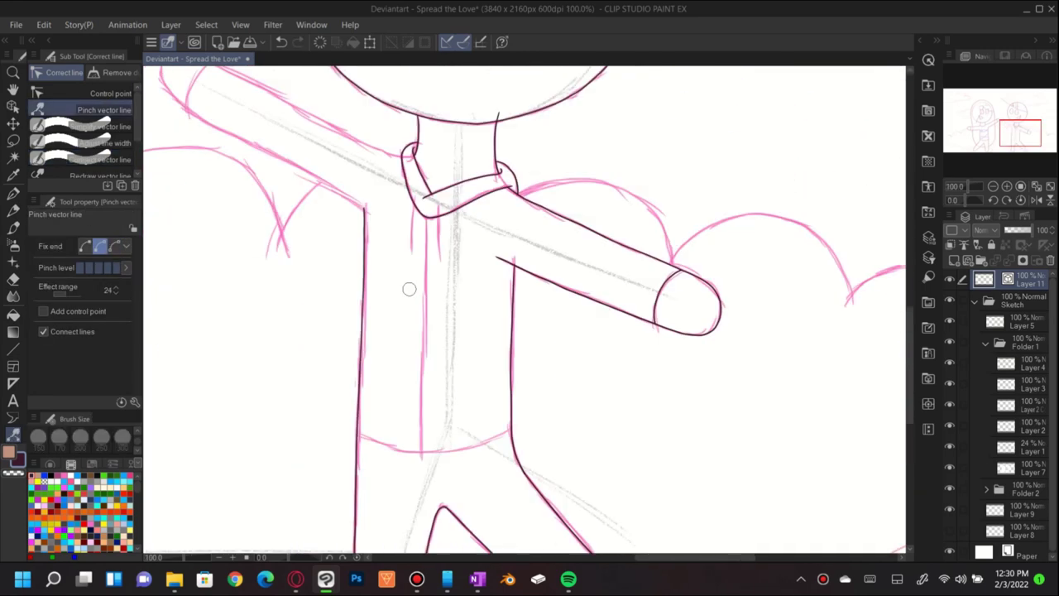
- Ink the two hood drawstrings, the hoodie's vertical centre line and its curved hem on the right character
drag(406, 289, 406, 380)
key(p)
scroll(381, 122, up, 4)
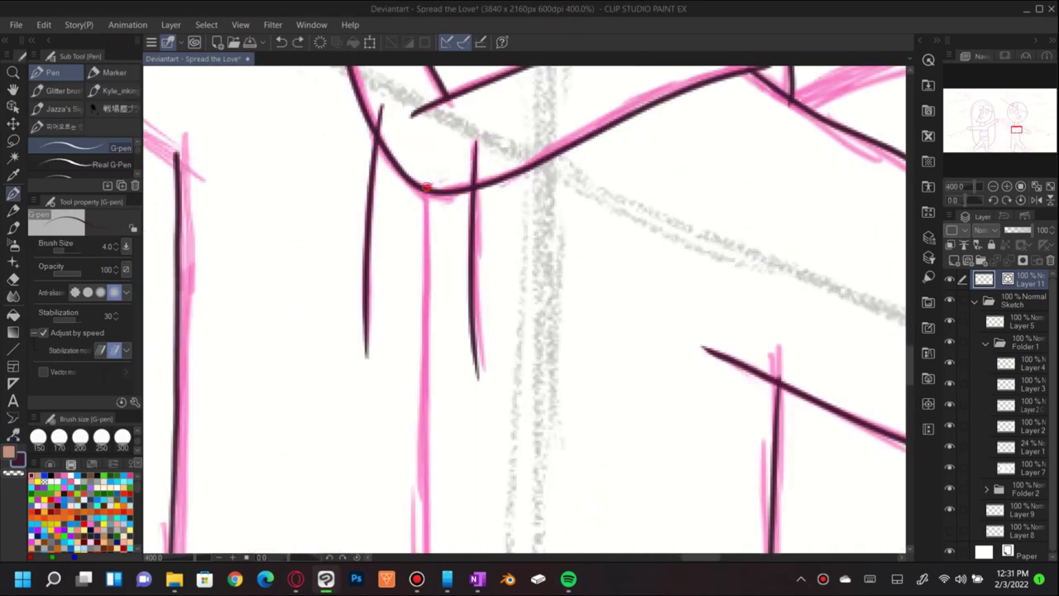
scroll(426, 188, down, 2)
mouse_move(426, 189)
mouse_down()
mouse_move(356, 276)
mouse_move(341, 257)
mouse_up()
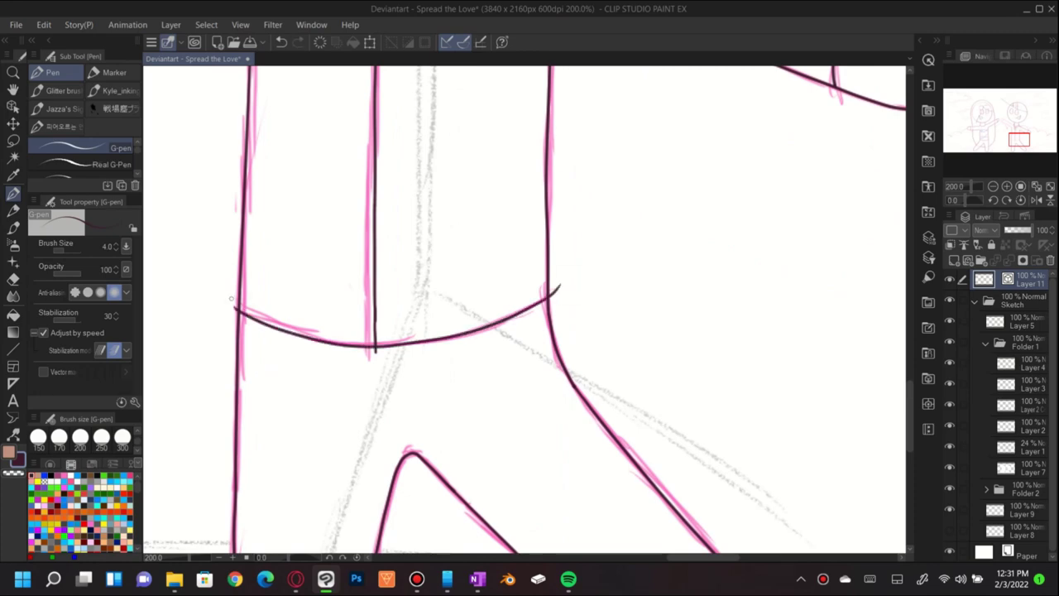
- Ink the right character's raised arm from the collar around the rounded hand and along the lower edge
drag(231, 298, 265, 513)
drag(330, 248, 344, 307)
drag(331, 207, 662, 414)
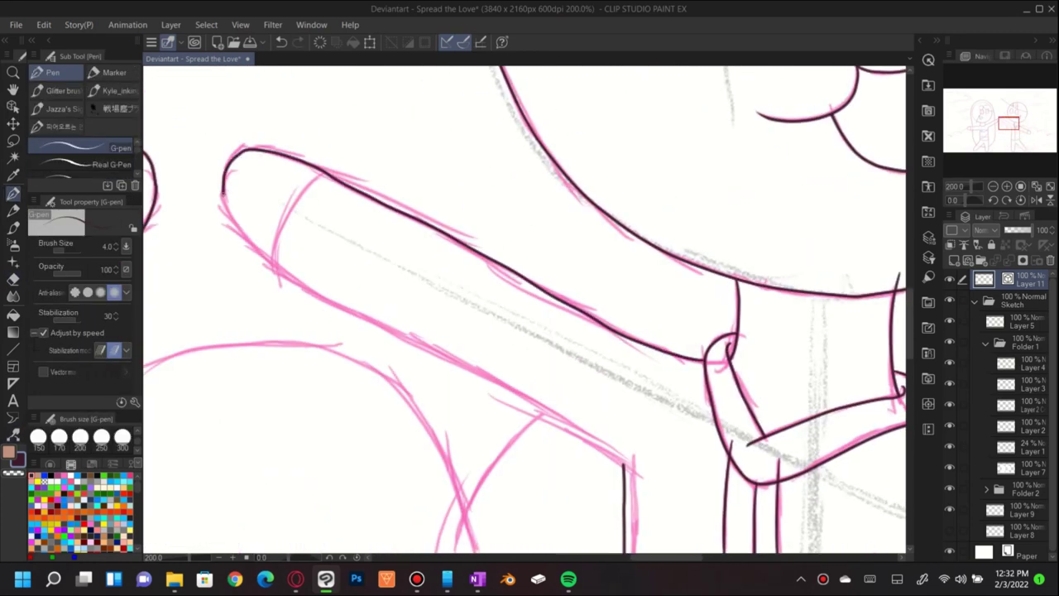
drag(232, 153, 464, 374)
drag(395, 203, 320, 223)
- Pinch the raised arm's outline onto the sketch and join its lower edge cleanly to the torso side
key(y)
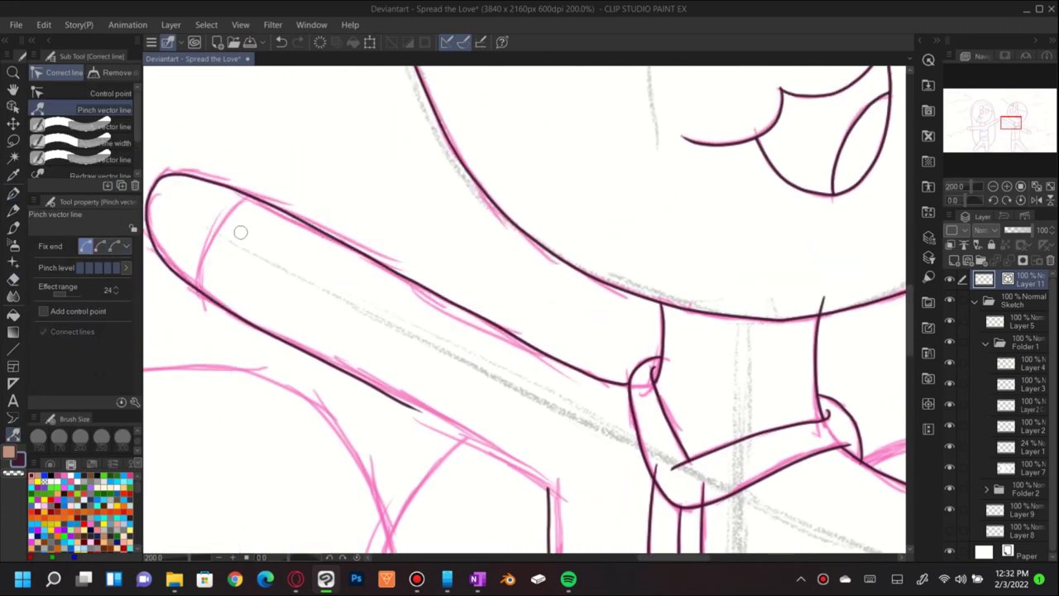
mouse_move(240, 229)
mouse_down()
mouse_move(371, 262)
mouse_move(351, 224)
mouse_up()
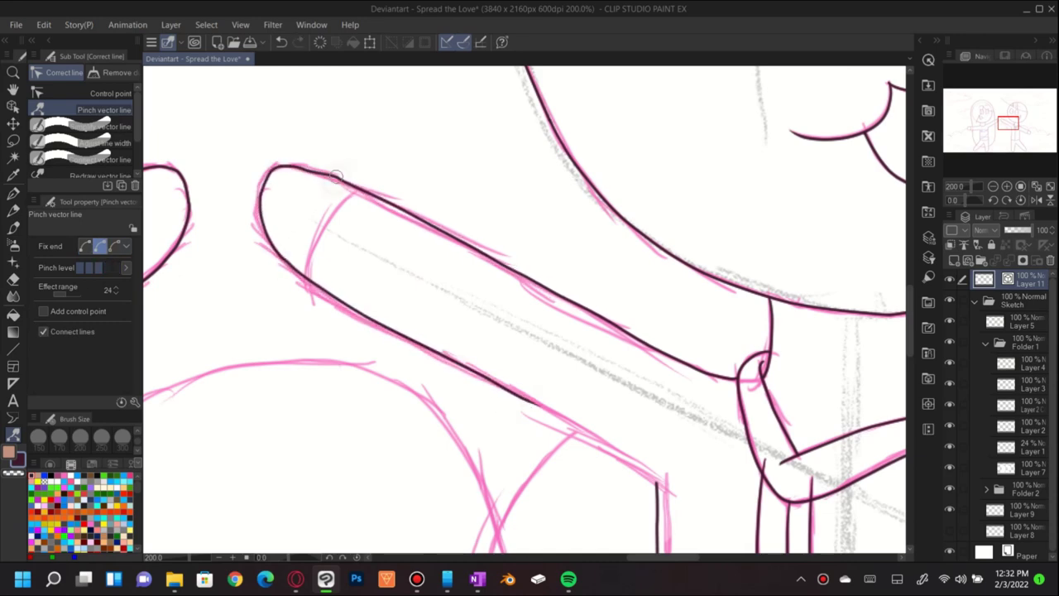
drag(307, 170, 281, 255)
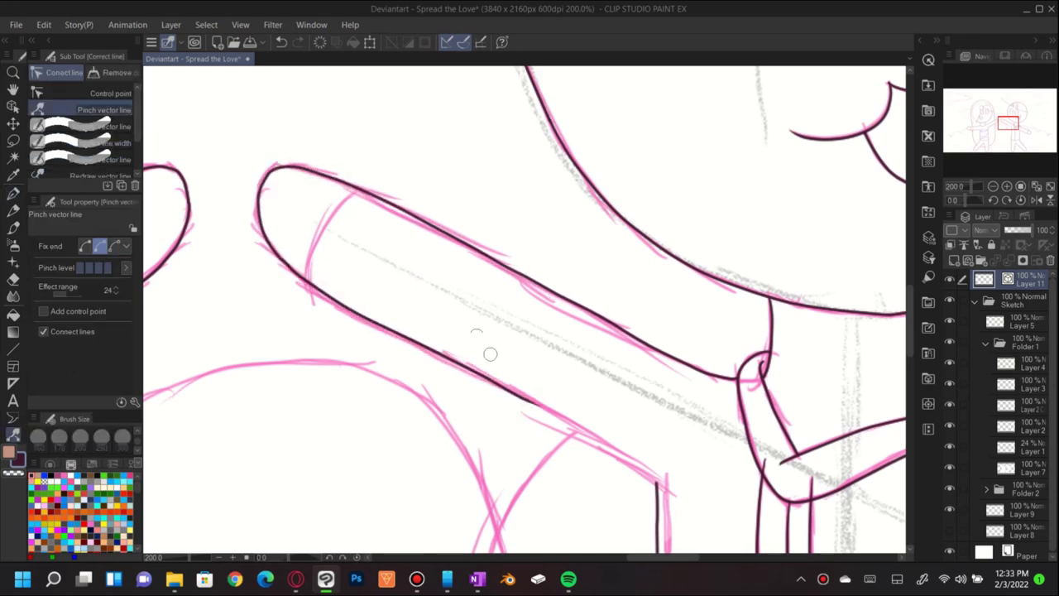
key(e)
mouse_move(490, 354)
mouse_down()
mouse_move(483, 308)
mouse_move(263, 213)
mouse_up()
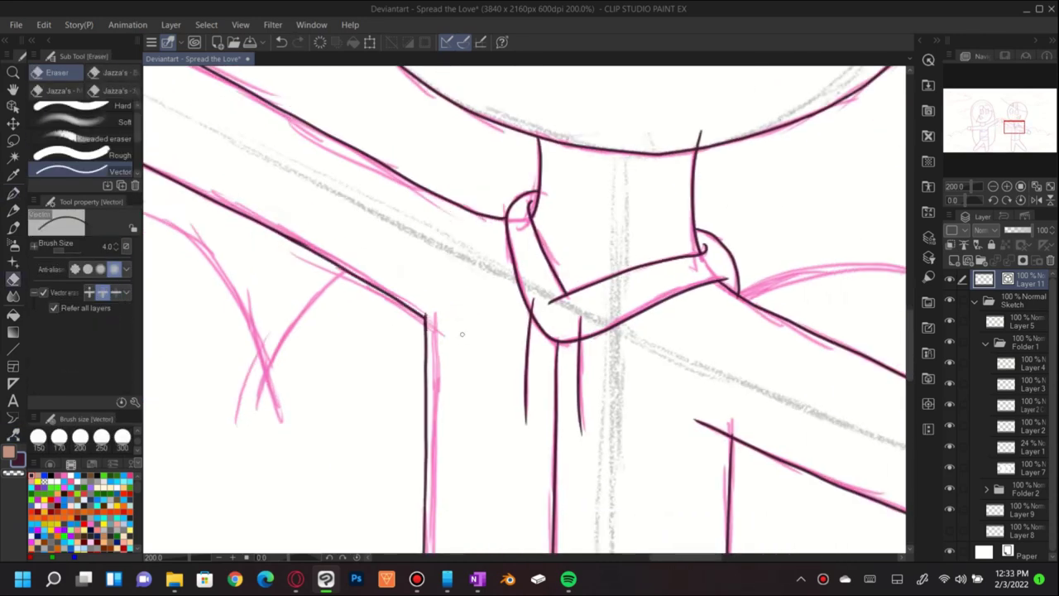
drag(461, 333, 644, 441)
- Finish the raised arm with its cuff line and a refined hand curve, and save the illustration
key(y)
drag(282, 234, 296, 269)
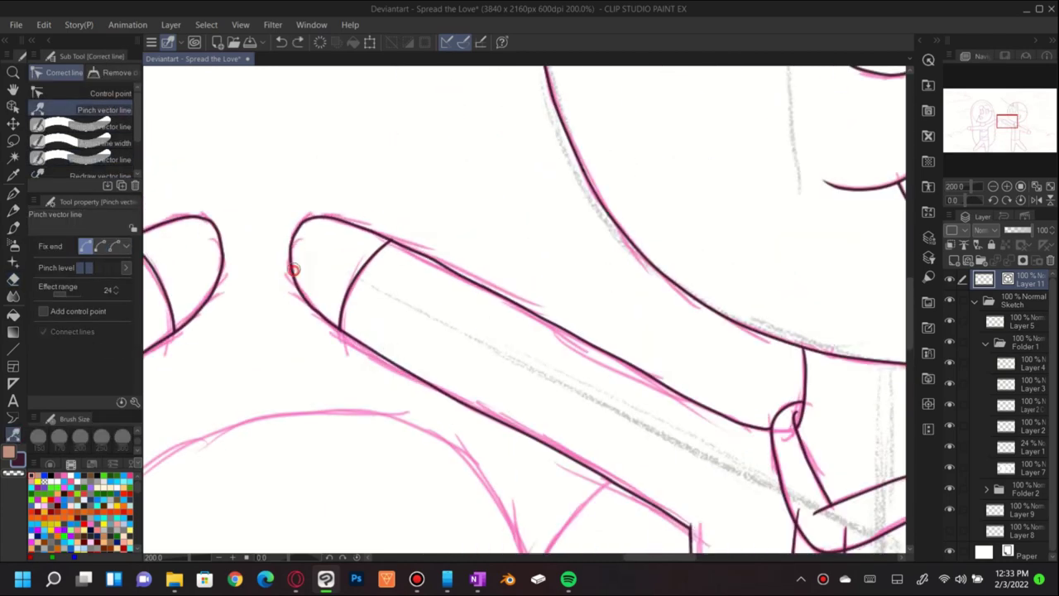
scroll(473, 174, down, 5)
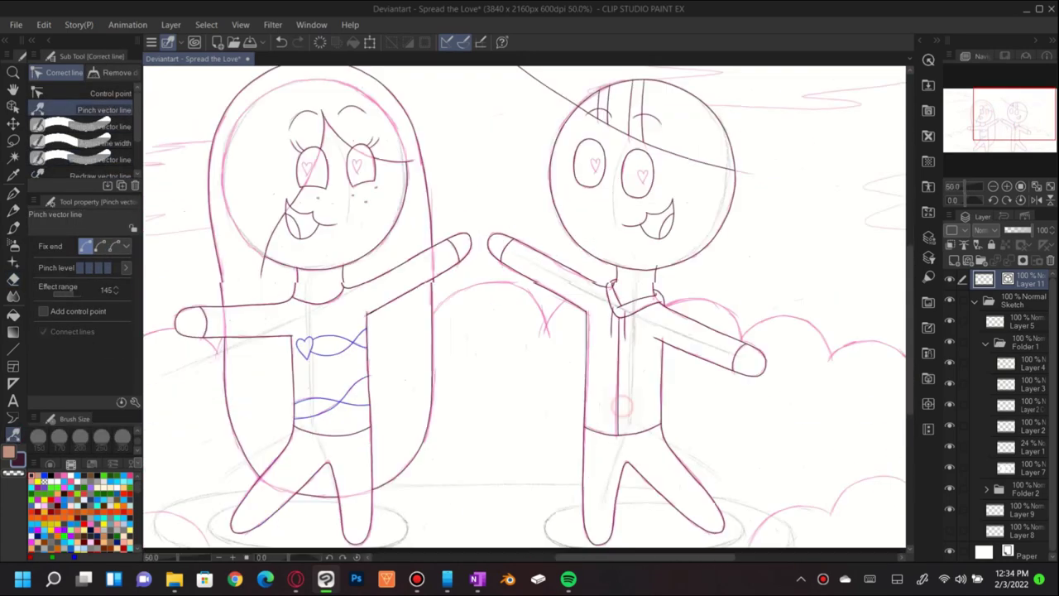
key(ctrl+s)
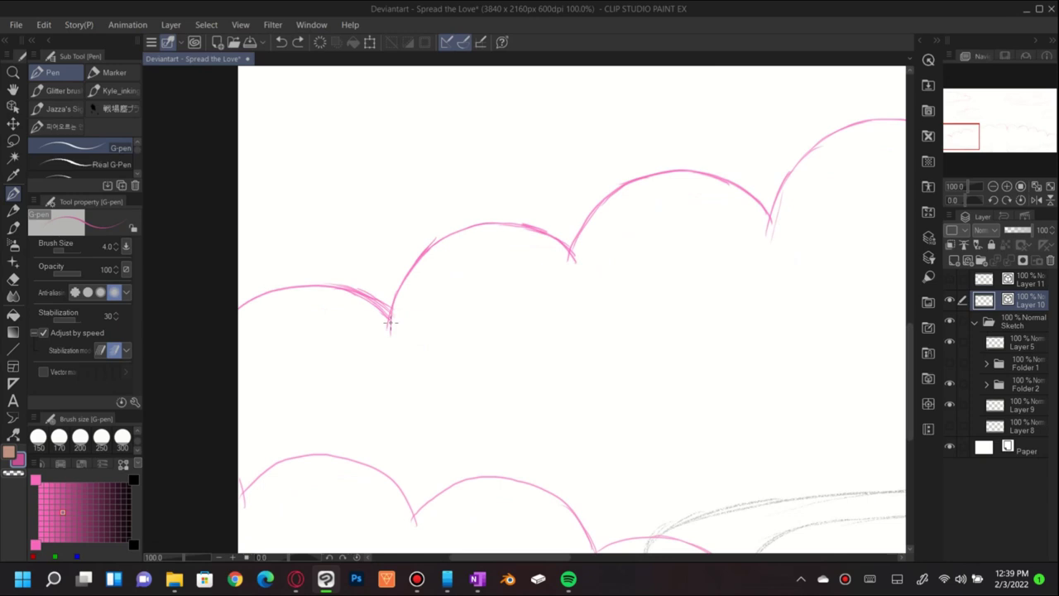
- Ink the leftmost arches of the large cloud row in pink and set the Sketch folder's opacity to 38%
drag(389, 322, 413, 352)
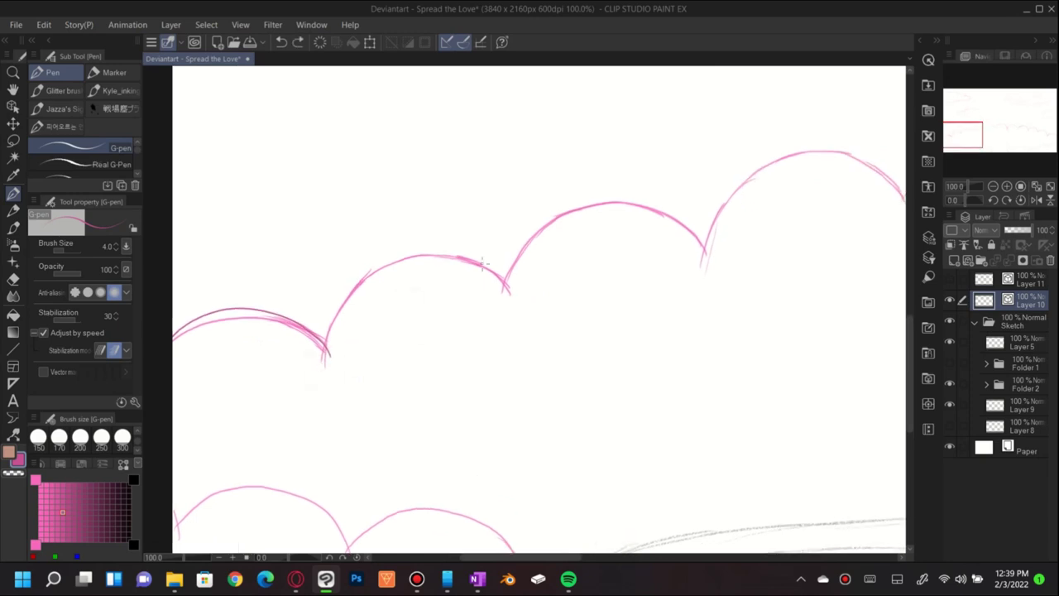
drag(171, 315, 329, 351)
drag(207, 396, 394, 345)
key(y)
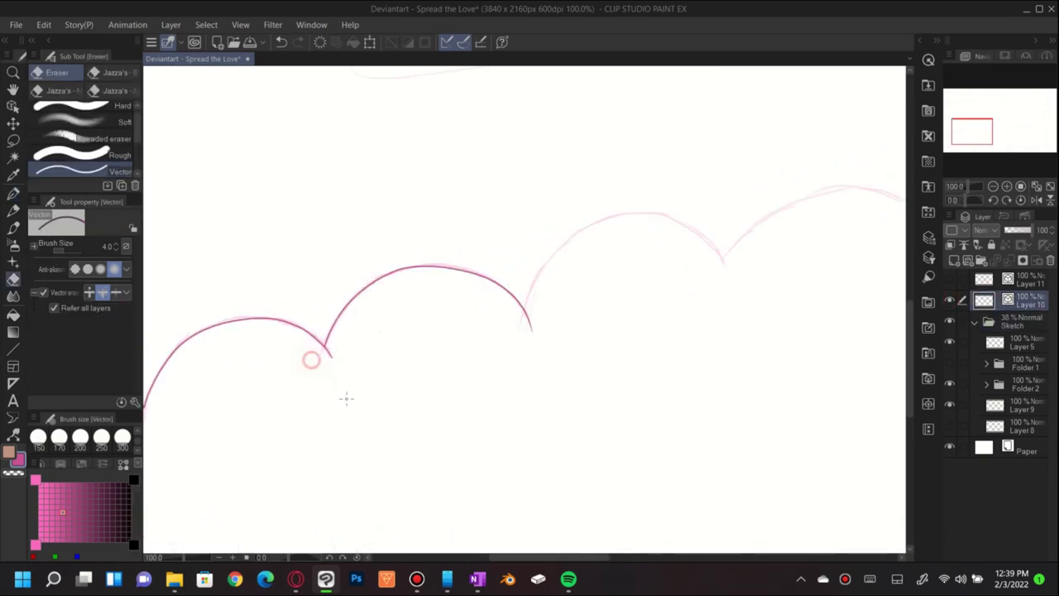
- Ink the next cloud arches rising toward the row's centre and pinch them onto the sketch
key(p)
key(y)
drag(475, 327, 483, 308)
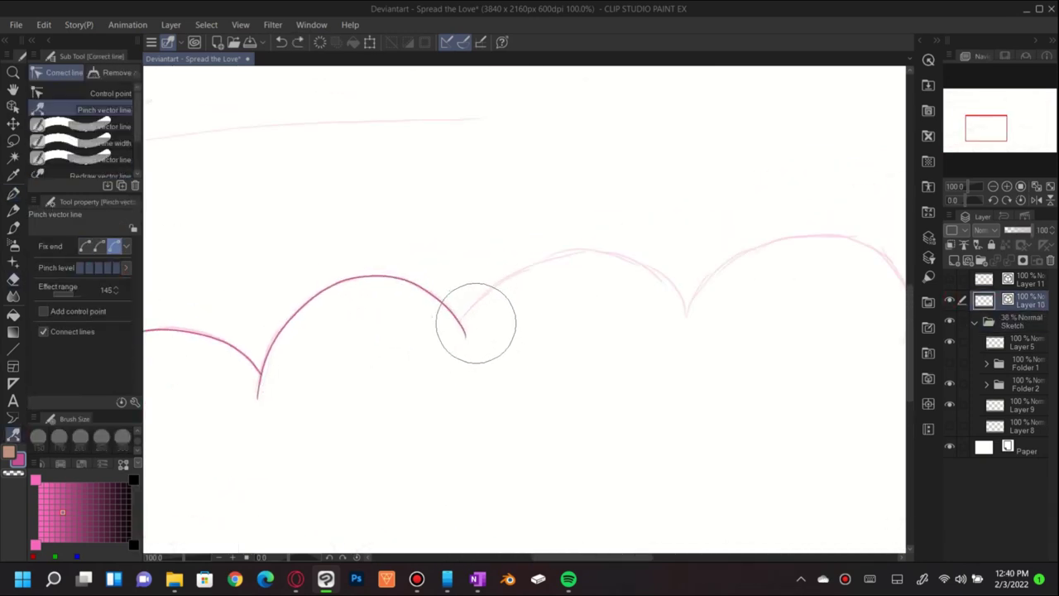
key(p)
drag(552, 370, 353, 337)
key(y)
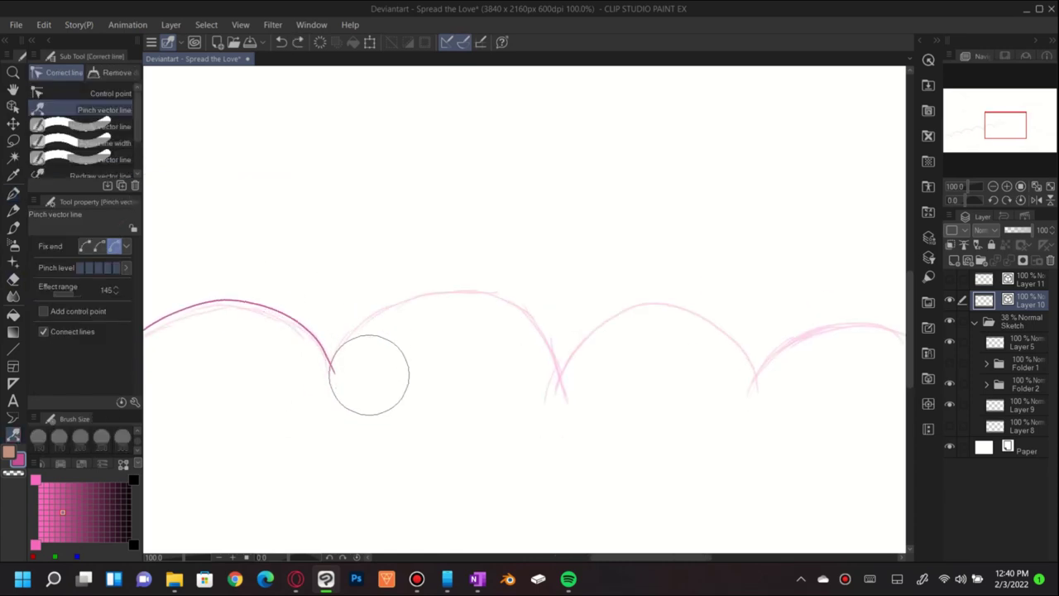
- Ink the central peak arch of the cloud row and the arches directly to its right
key(p)
key(y)
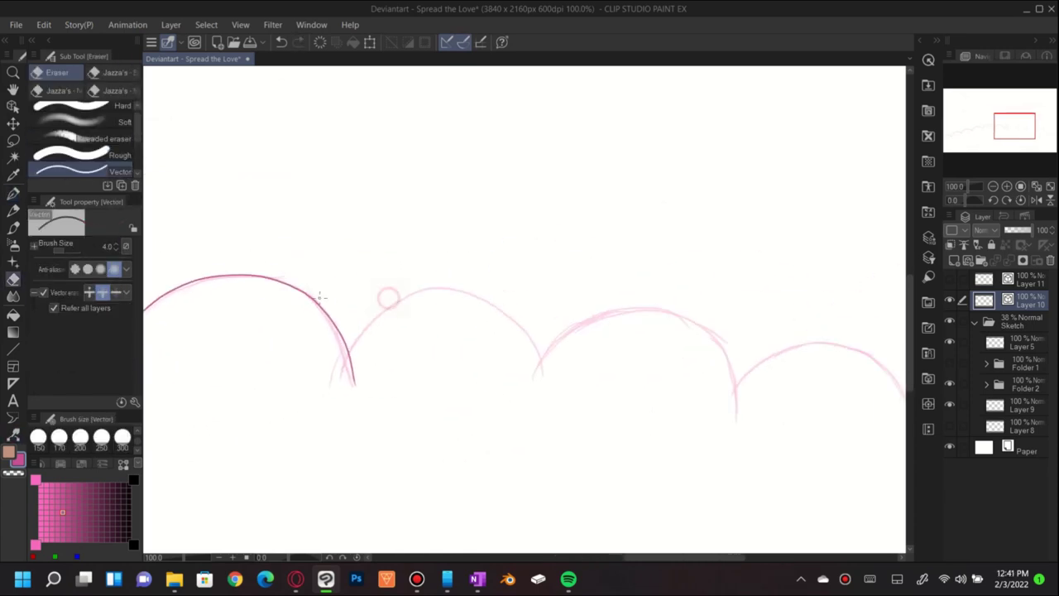
key(p)
drag(548, 374, 465, 310)
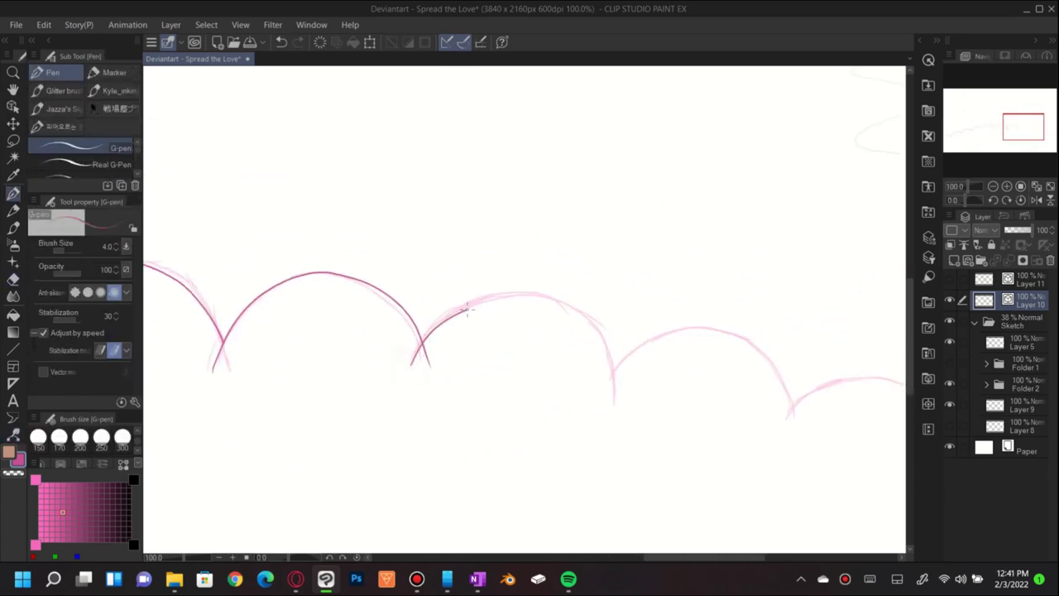
- Ink the remaining cloud arches descending to the canvas's right edge and pinch them onto the sketch
key(y)
key(p)
drag(584, 319, 426, 335)
scroll(483, 284, down, 2)
scroll(491, 359, up, 3)
key(y)
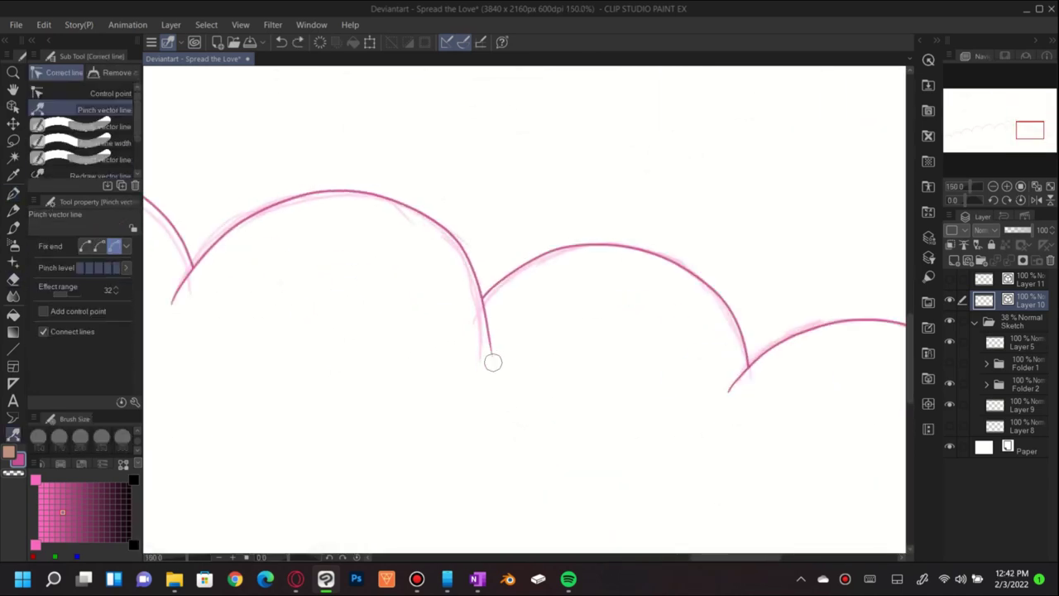
key(p)
- Ink the front cloud bank in the canvas's lower-right corner on a new vector layer
scroll(492, 359, down, 4)
scroll(638, 297, up, 5)
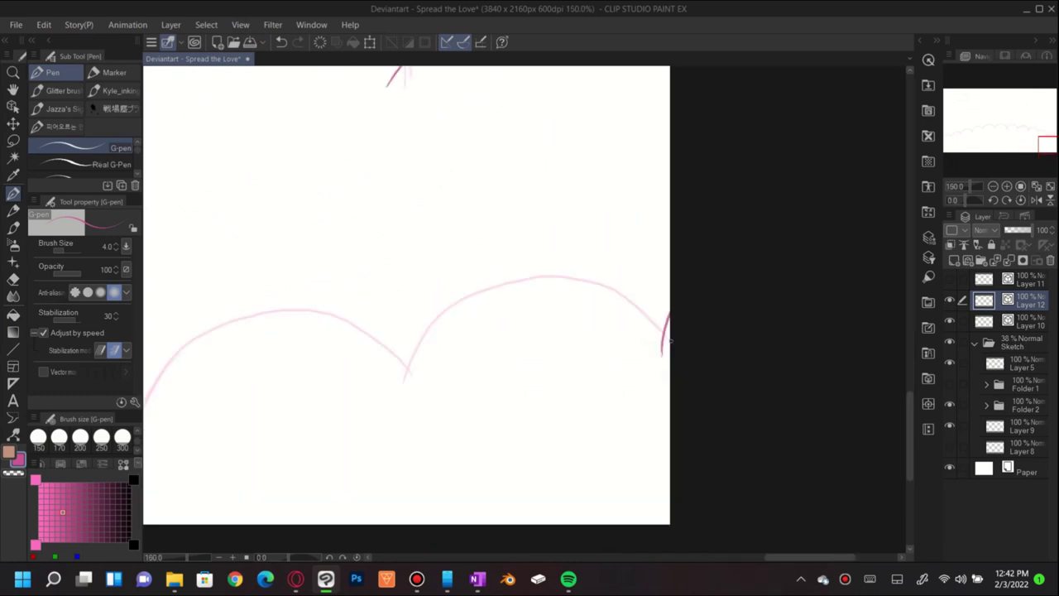
key(y)
key(p)
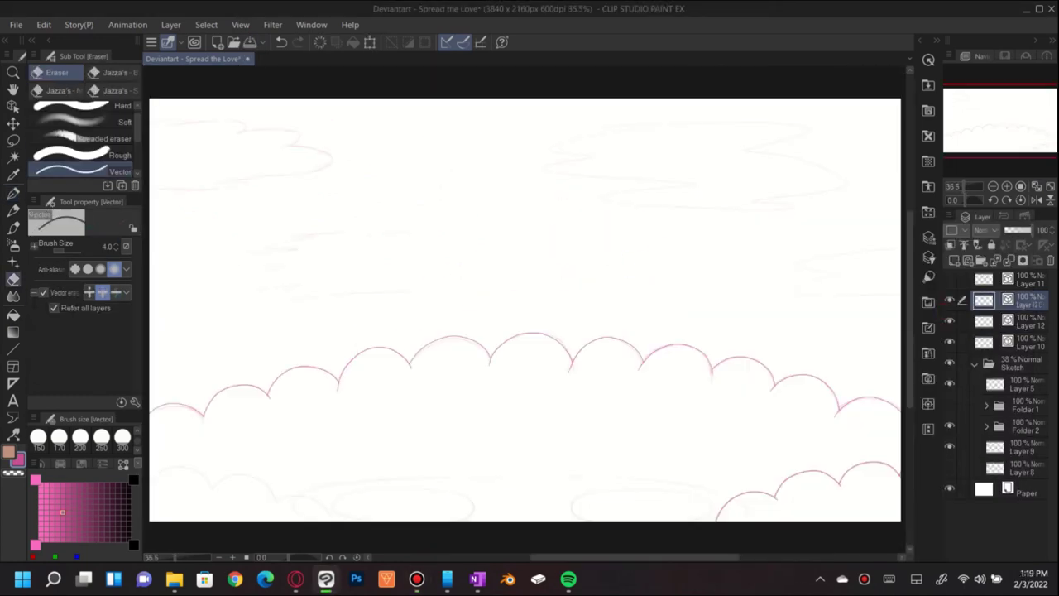
- Transform the copied front cloud bank into place over the lower-left cloud sketch and save the file
key(ctrl+t)
drag(265, 475, 241, 496)
key(Return)
key(ctrl+s)
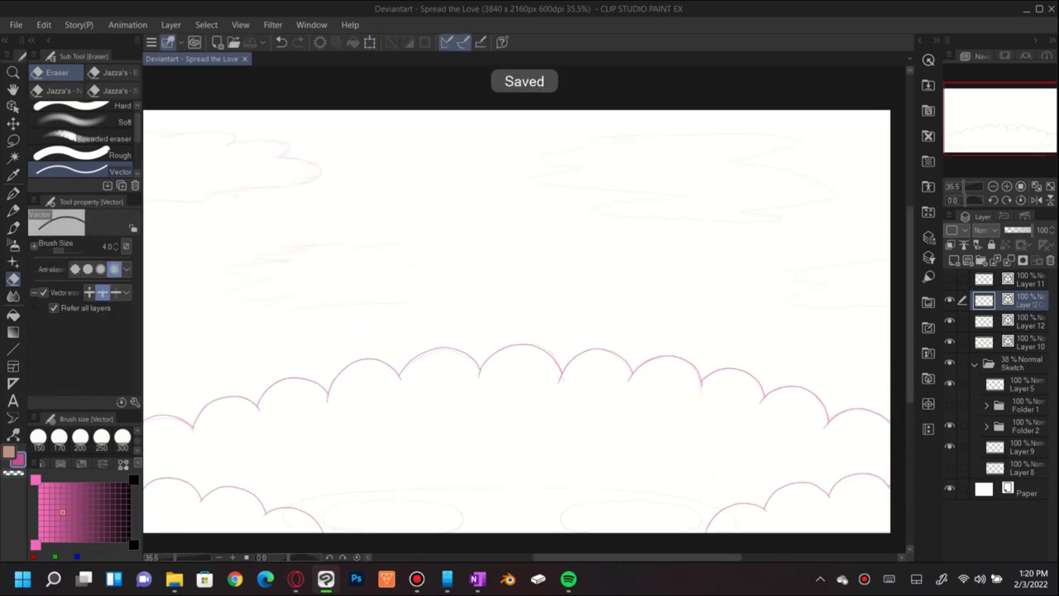
- Add raster layers beneath the cloud line art, auto-select the area above the large cloud row and clear the selection
key(p)
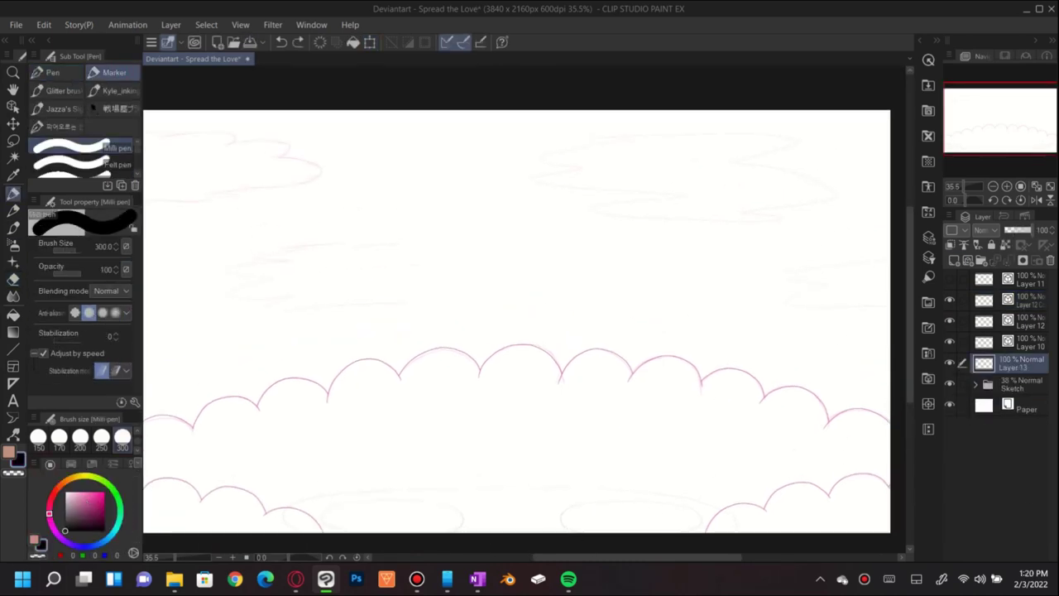
key(w)
click(542, 201)
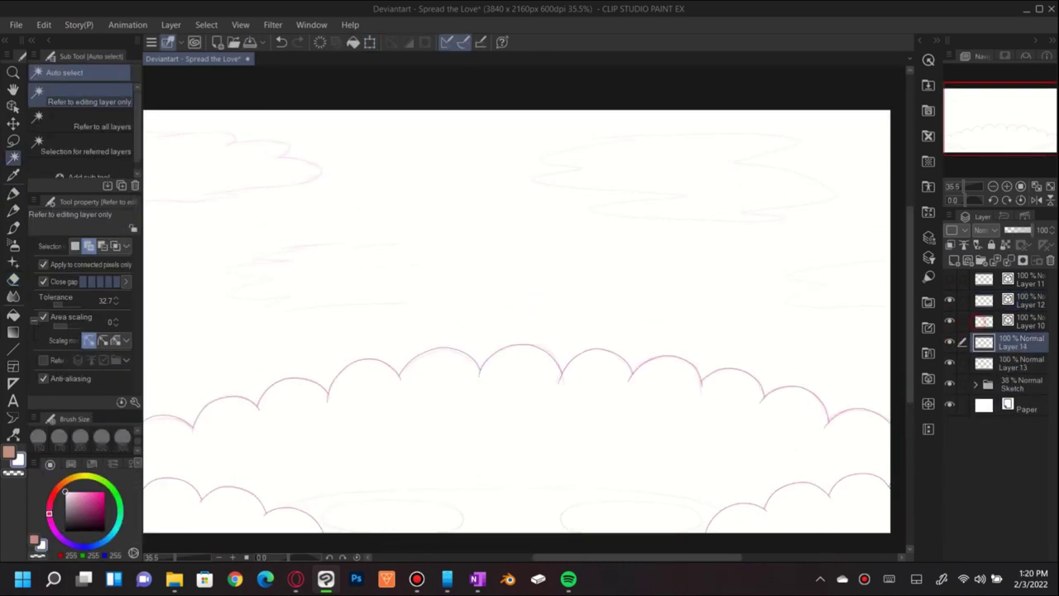
key(ctrl+d)
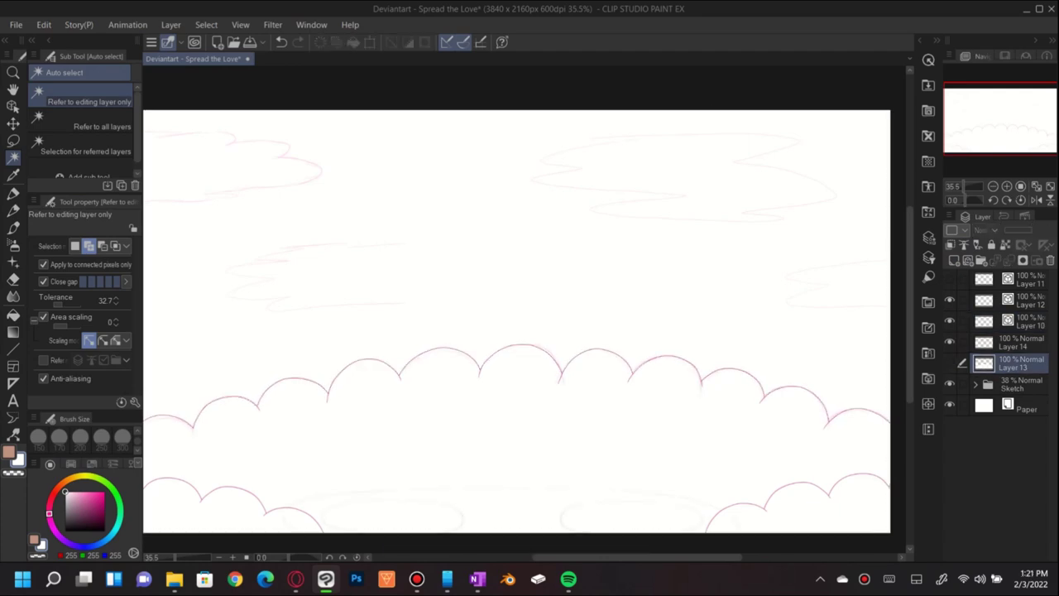
- Fill the front cloud banks white on the raster layer beneath their line art, checking against a hidden paper layer, and clear the selection
click(1025, 299)
click(949, 402)
ctrl+click(1008, 300)
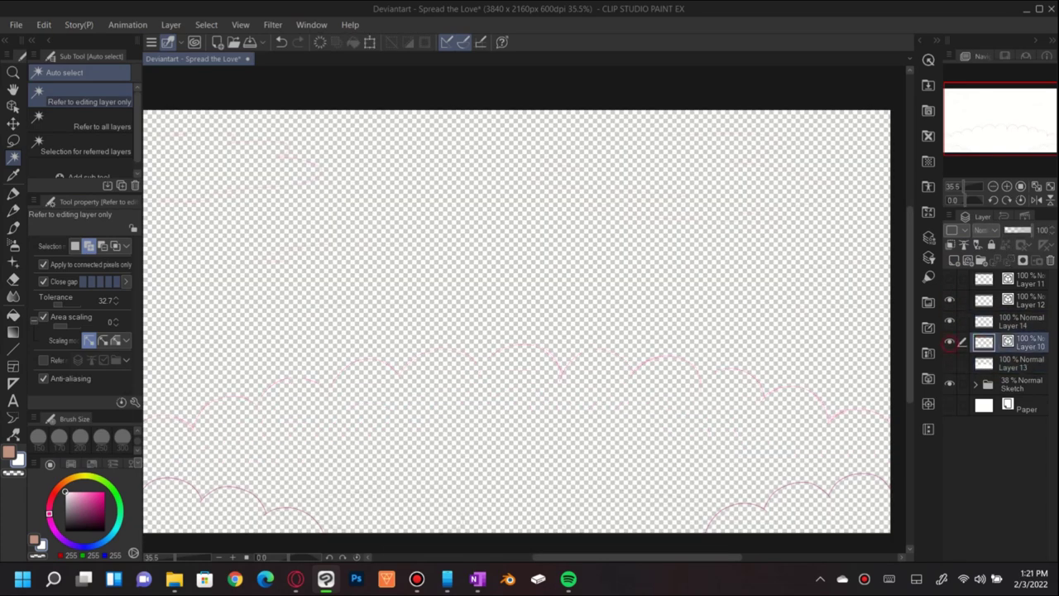
click(1022, 321)
key(ctrl+d)
click(949, 403)
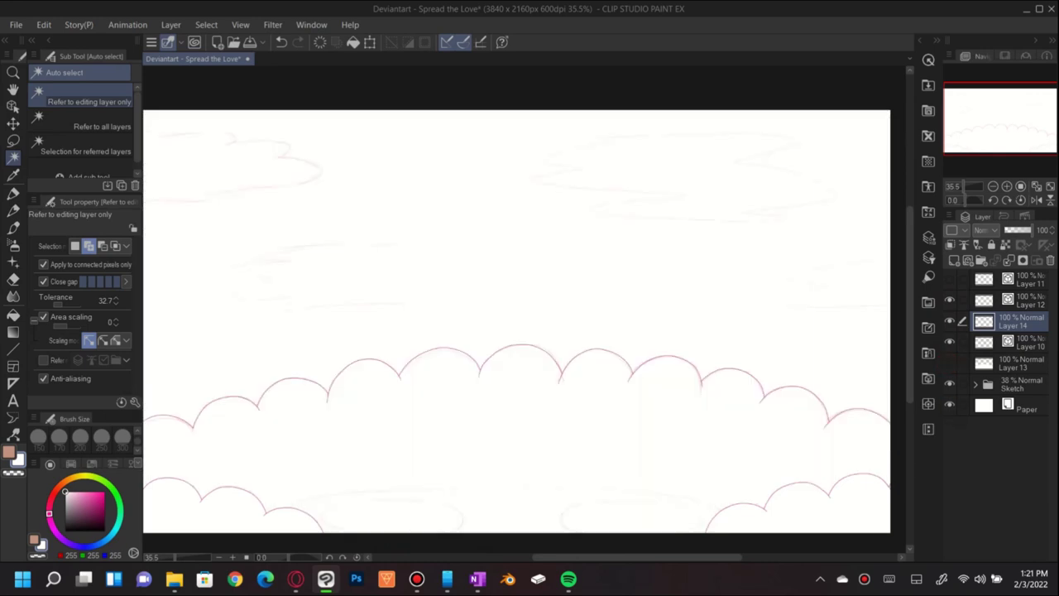
- Draw a wide filled black ground ellipse between the front clouds on a new layer and lower its opacity to 22%
key(ctrl+shift+n)
key(u)
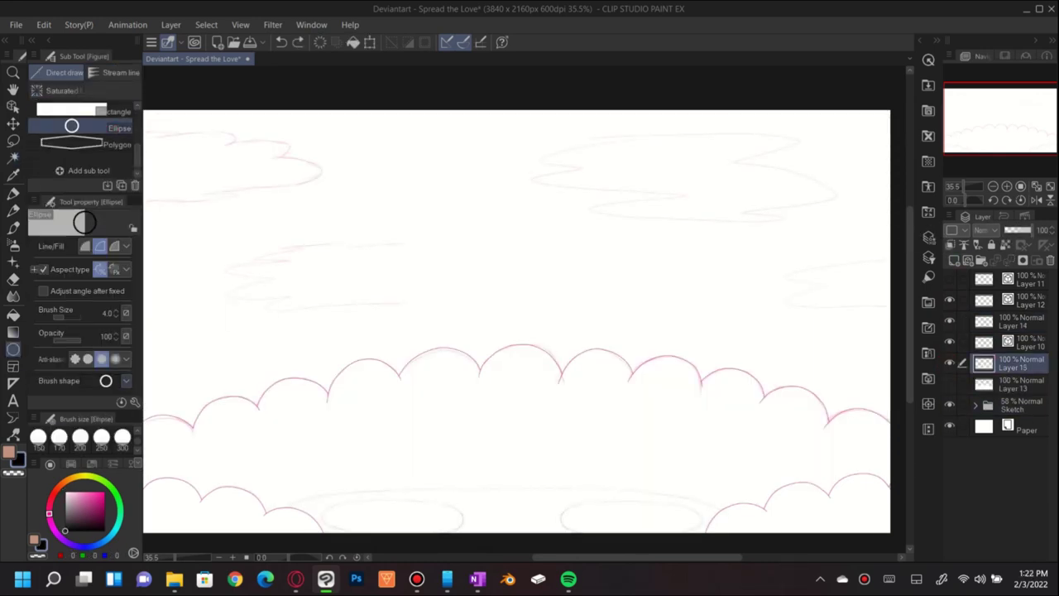
scroll(284, 492, down, 3)
drag(508, 385, 764, 424)
- Draw a filled black shadow ellipse over the left sketched oval on a new layer and lower the layer's opacity
key(ctrl+shift+n)
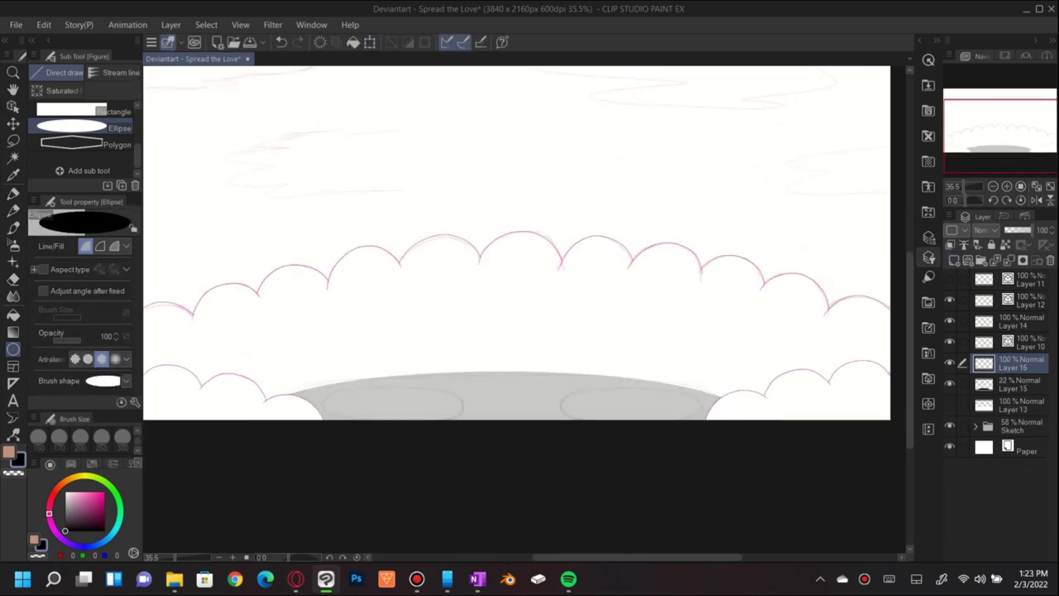
scroll(324, 378, up, 3)
drag(325, 379, 564, 435)
key(ctrl+t)
click(488, 456)
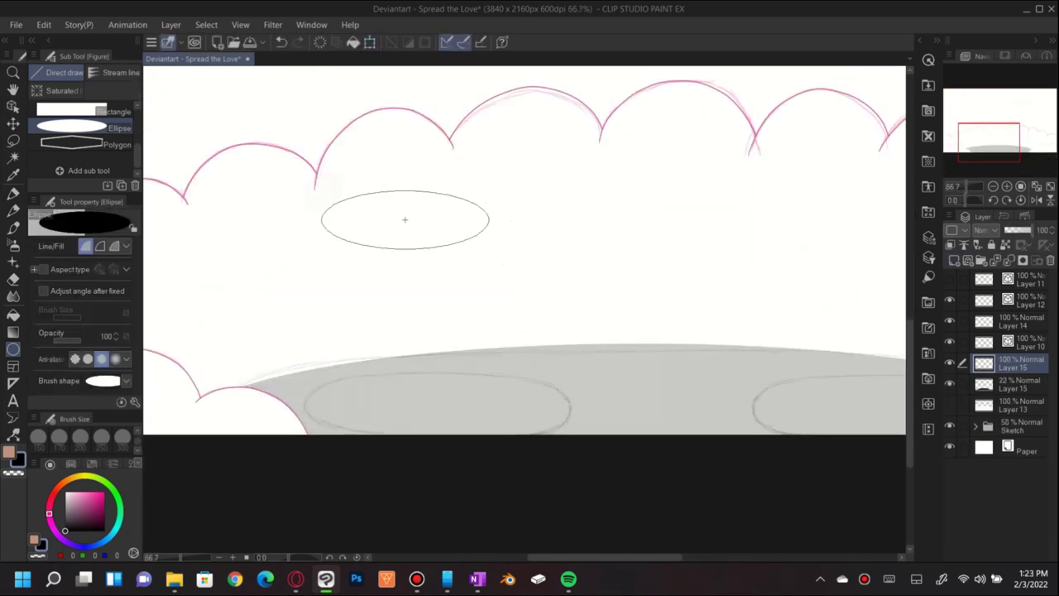
mouse_move(307, 366)
mouse_down()
mouse_move(525, 449)
mouse_move(581, 441)
mouse_up()
click(410, 463)
drag(1047, 230, 1020, 230)
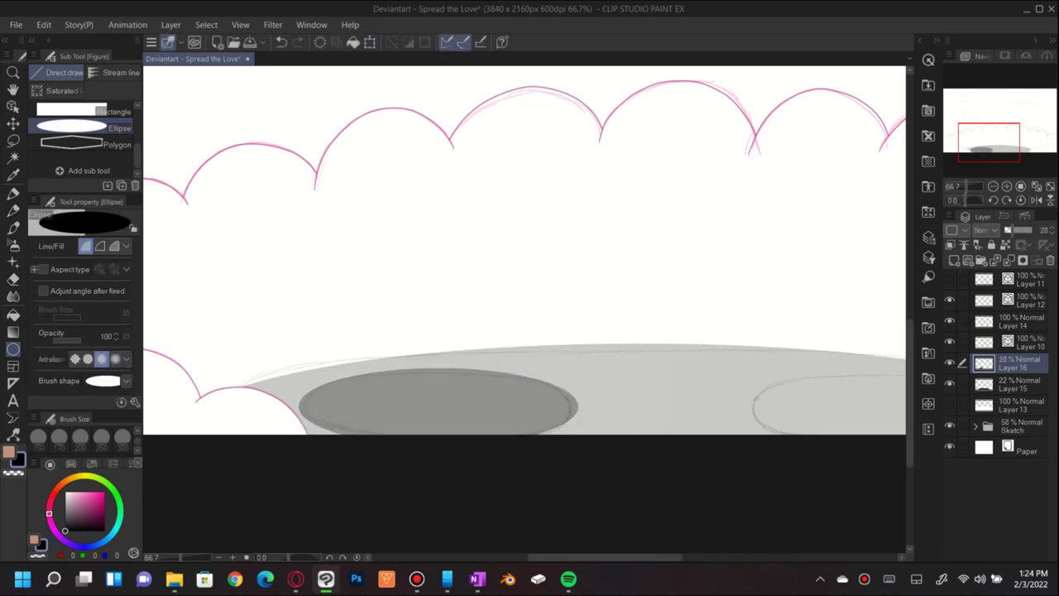
- Transform the shadow ellipse to fit the sketched oval and duplicate its layer
key(ctrl+t)
drag(305, 404, 301, 407)
right_click(1018, 363)
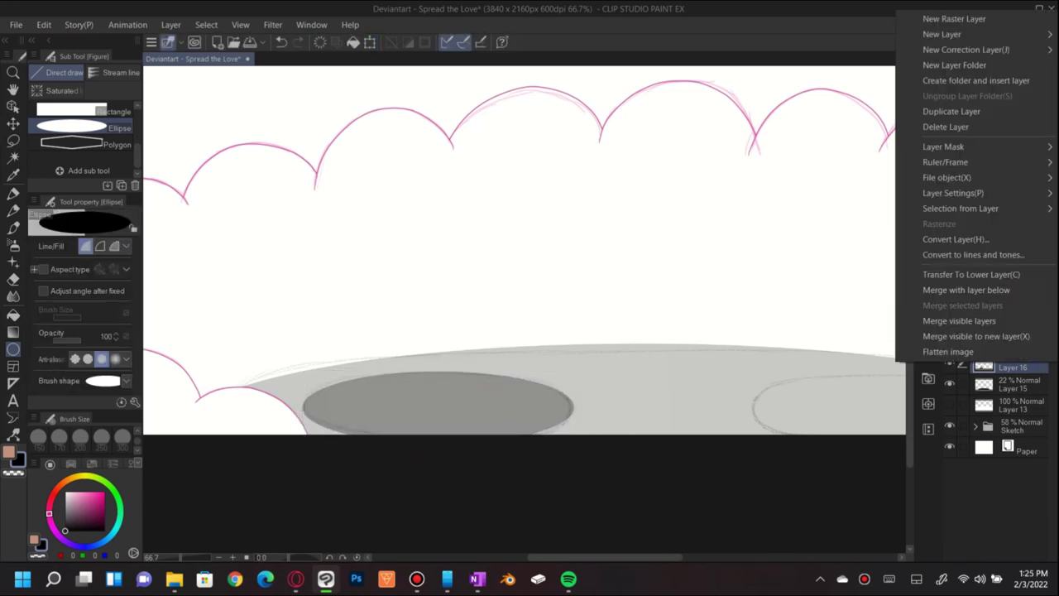
click(957, 111)
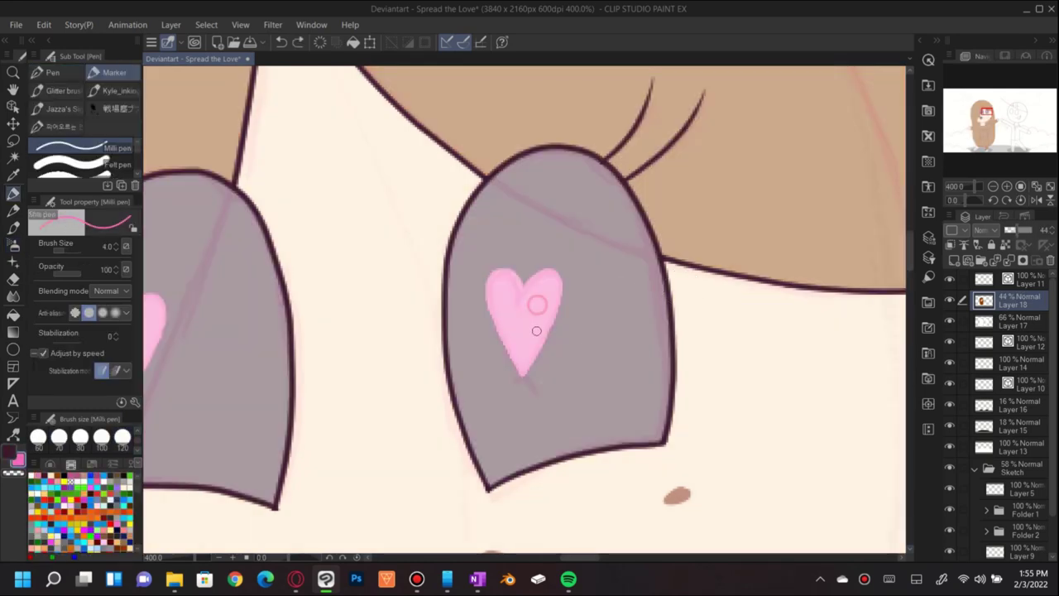
- Auto-select both of the left character's eyes on the colour layer, fill them with white and deselect
scroll(704, 347, down, 3)
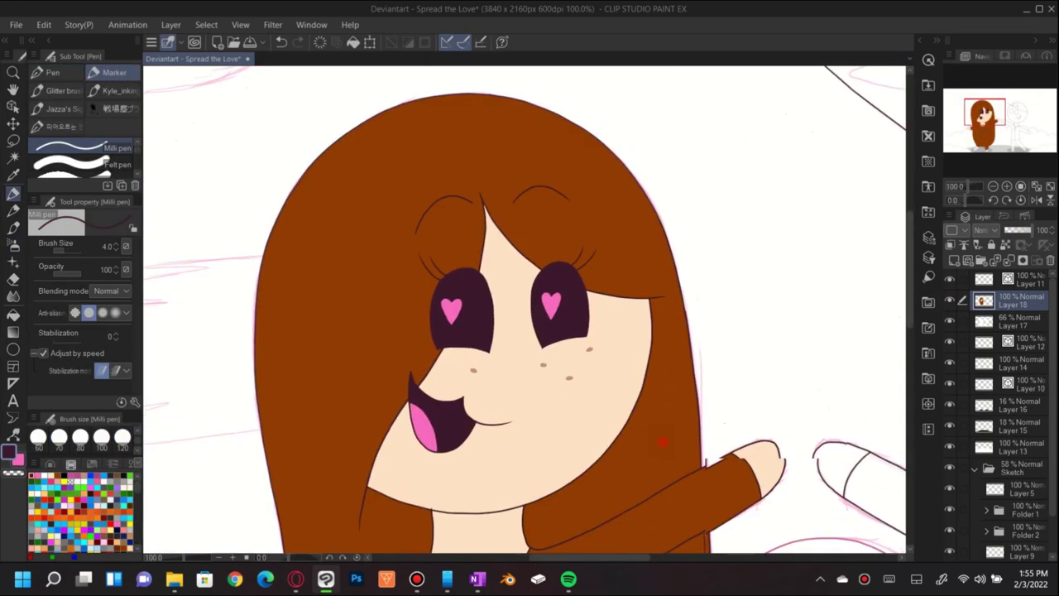
key(w)
click(329, 294)
shift+click(428, 285)
key(x)
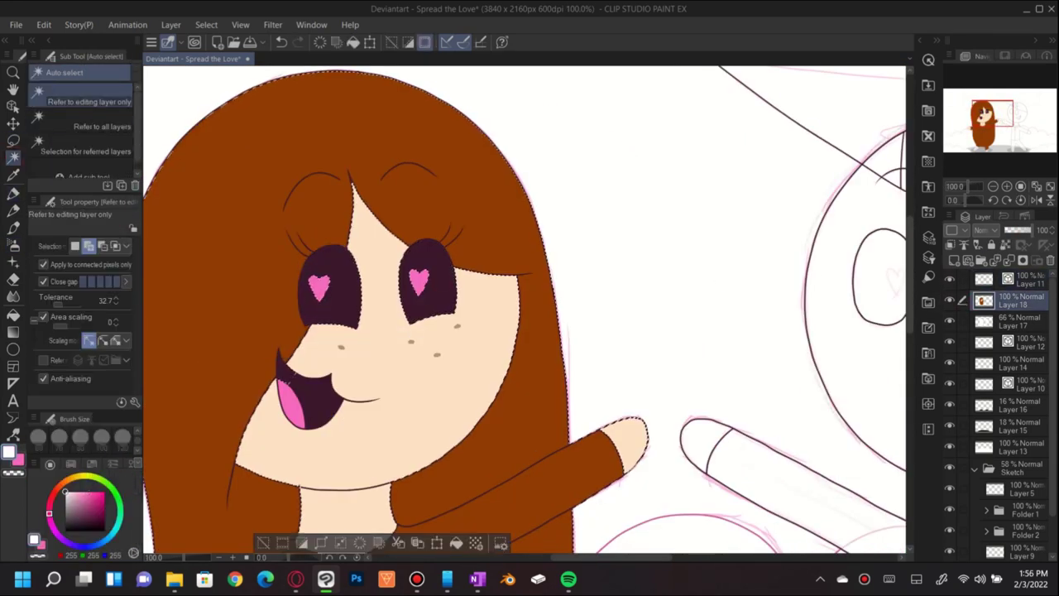
key(alt+BackSpace)
click(256, 349)
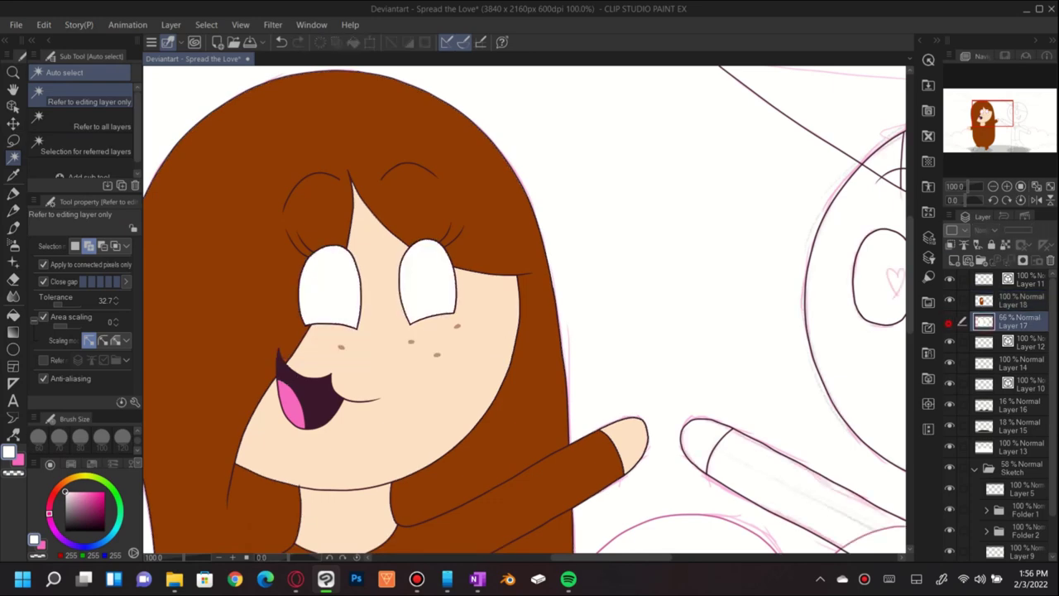
- Paint a pink heart in each of the left character's eyes with the Milli pen on the colour layer
click(1020, 301)
key(p)
scroll(496, 274, up, 5)
drag(643, 248, 617, 347)
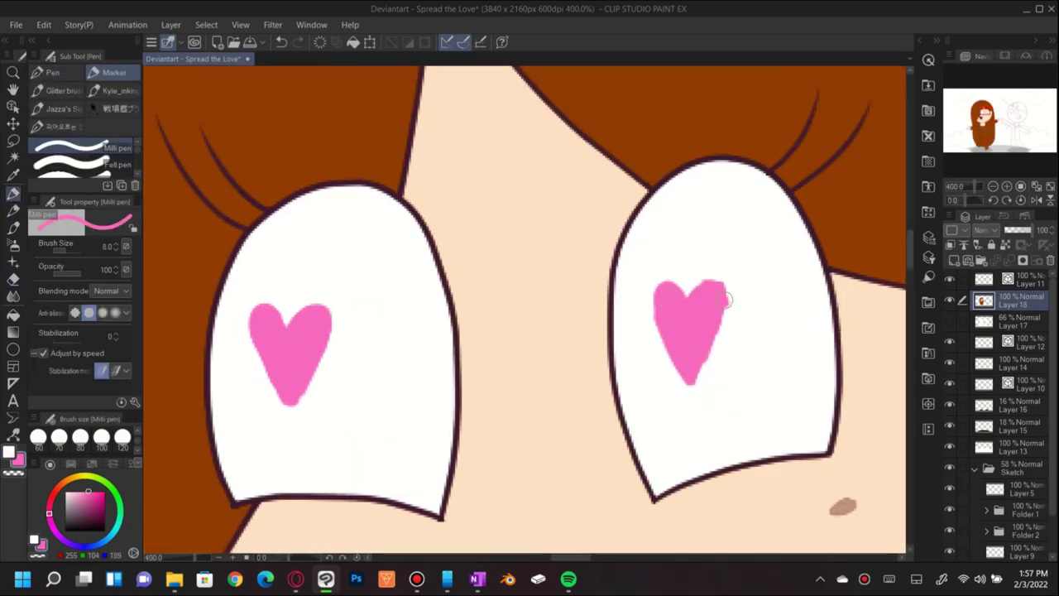
- Try to reposition the pink eye hearts with auto-select, transform and lasso, and undo the last changes
key(w)
click(796, 232)
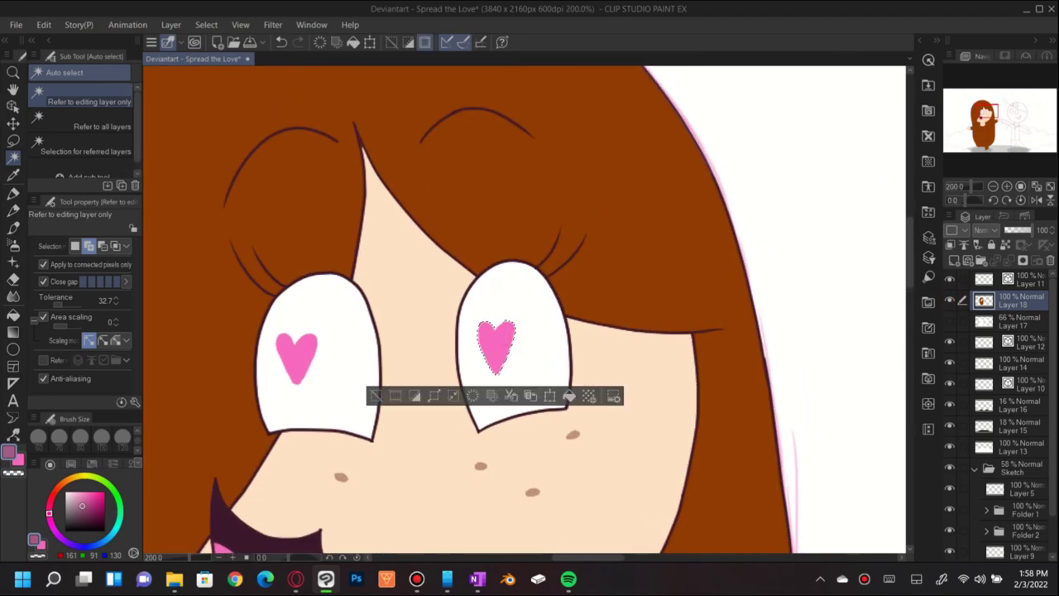
key(ctrl+t)
drag(497, 348, 536, 344)
key(Return)
key(m)
drag(248, 327, 277, 309)
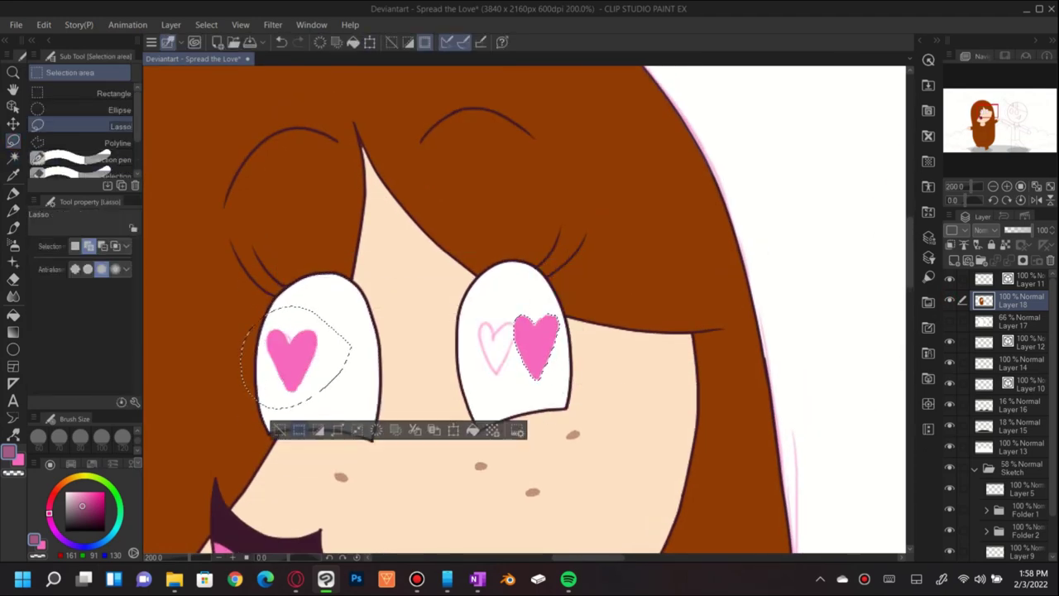
key(ctrl+z)
key(ctrl+z)
- Refine the edges of both pink eye hearts with a smaller Milli pen
key(p)
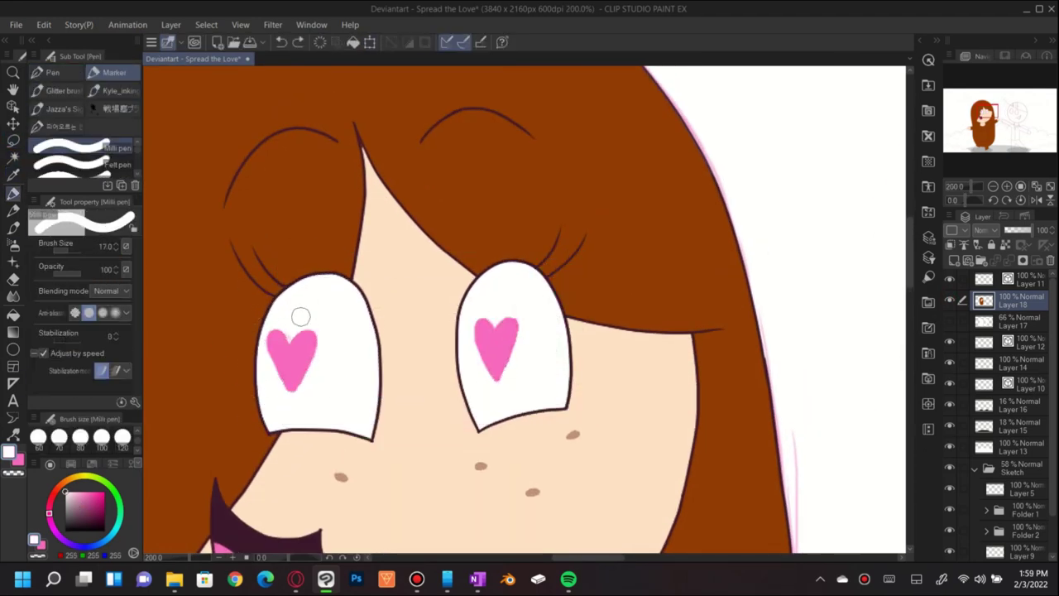
key(bracketleft)
key(bracketleft)
key(bracketleft)
scroll(300, 316, up, 5)
scroll(259, 357, down, 10)
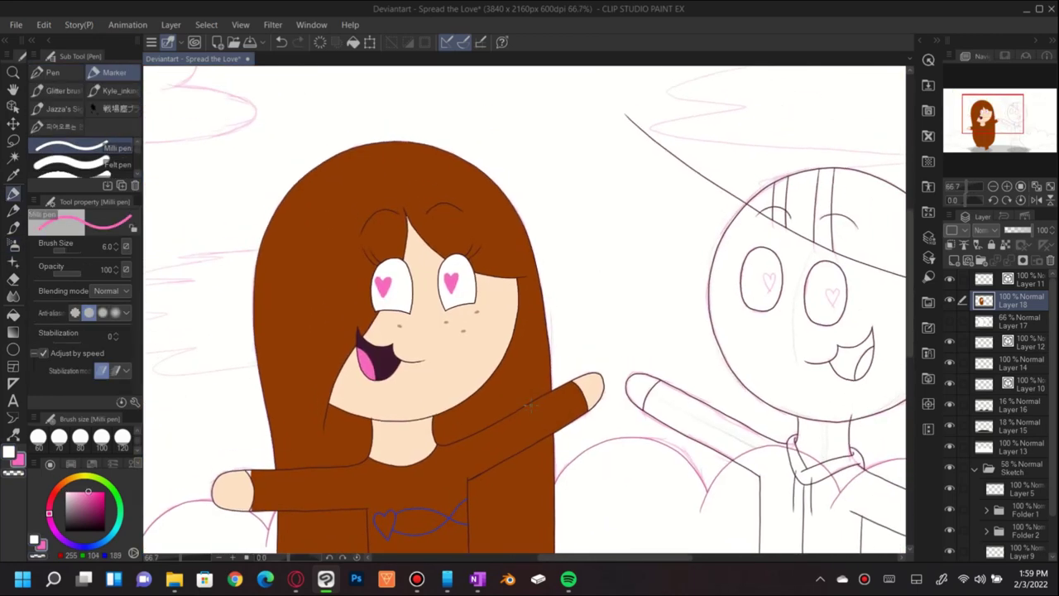
- Fill the left character's shirt areas light blue and the heart on the shirt dark blue on the colour layer
click(1009, 281)
key(w)
click(447, 331)
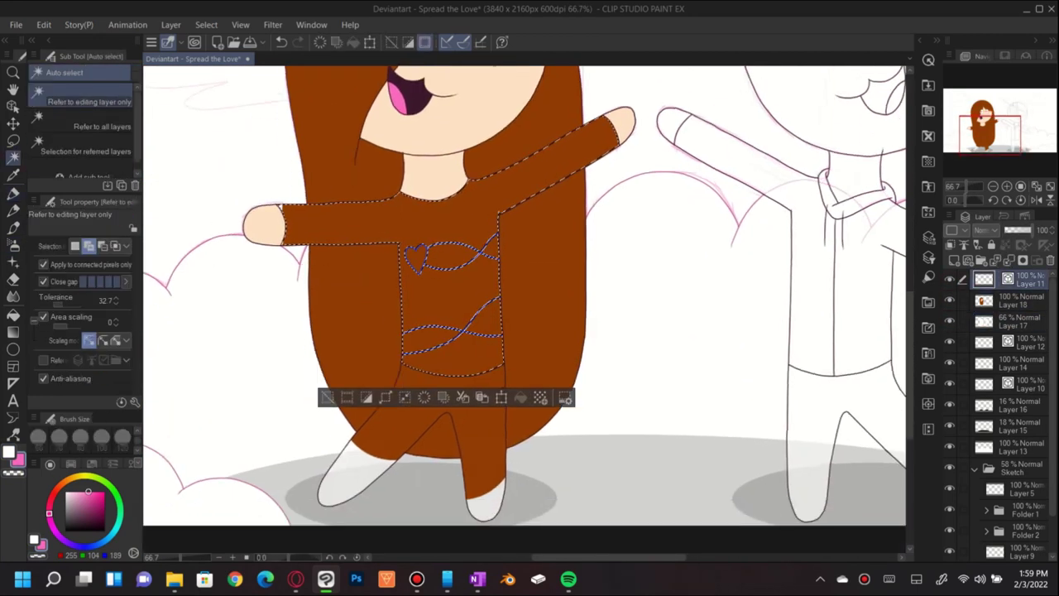
click(1009, 302)
click(91, 488)
click(521, 398)
click(416, 258)
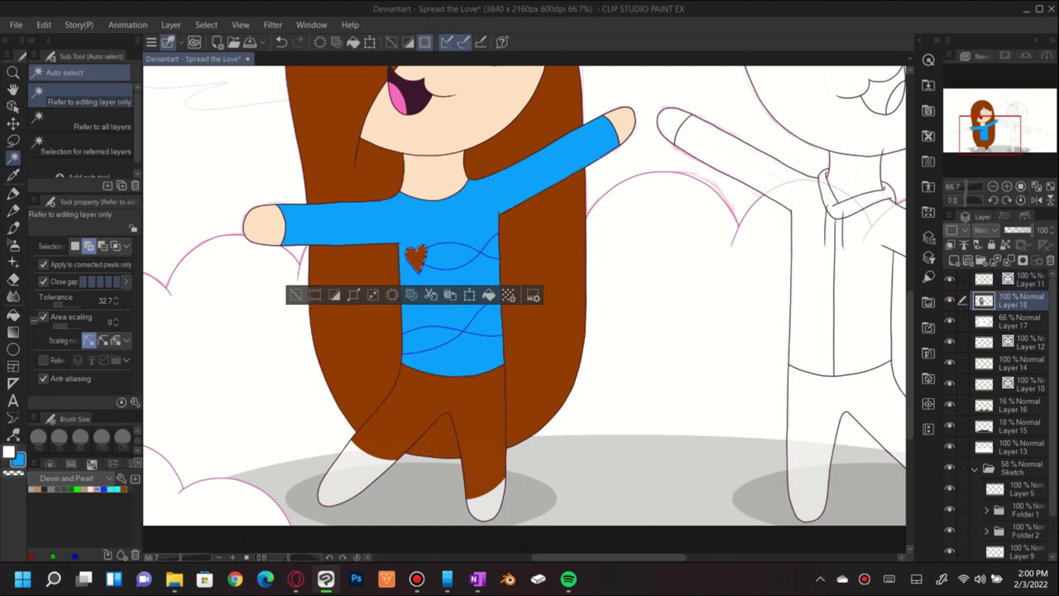
click(488, 294)
- Recolour the left character's shirt turquoise and fill the trousers light blue on the colour layer
click(1010, 281)
click(464, 414)
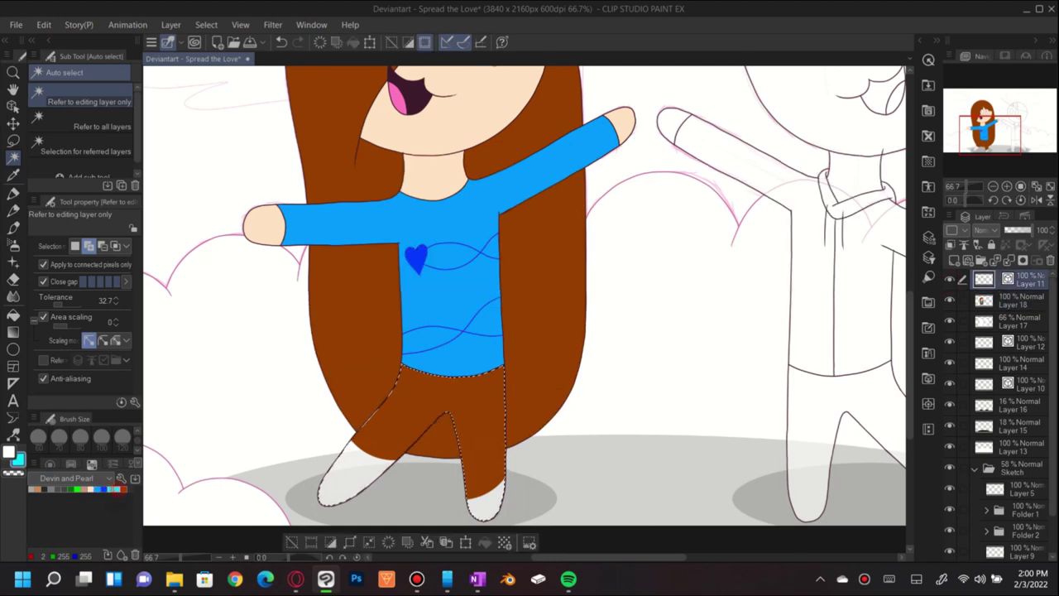
key(ctrl+z)
key(ctrl+z)
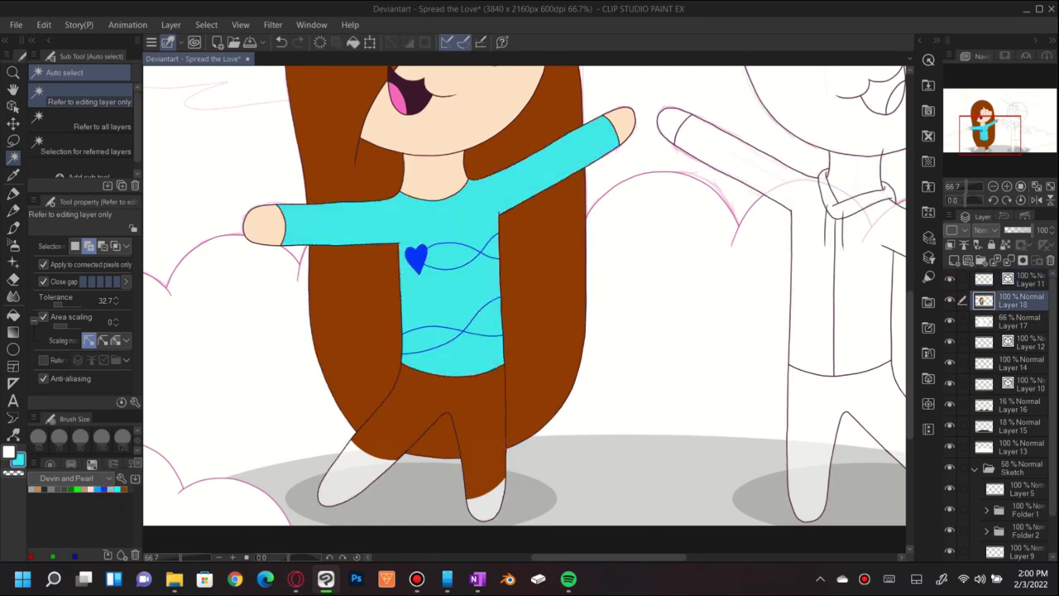
click(485, 542)
scroll(525, 295, down, 3)
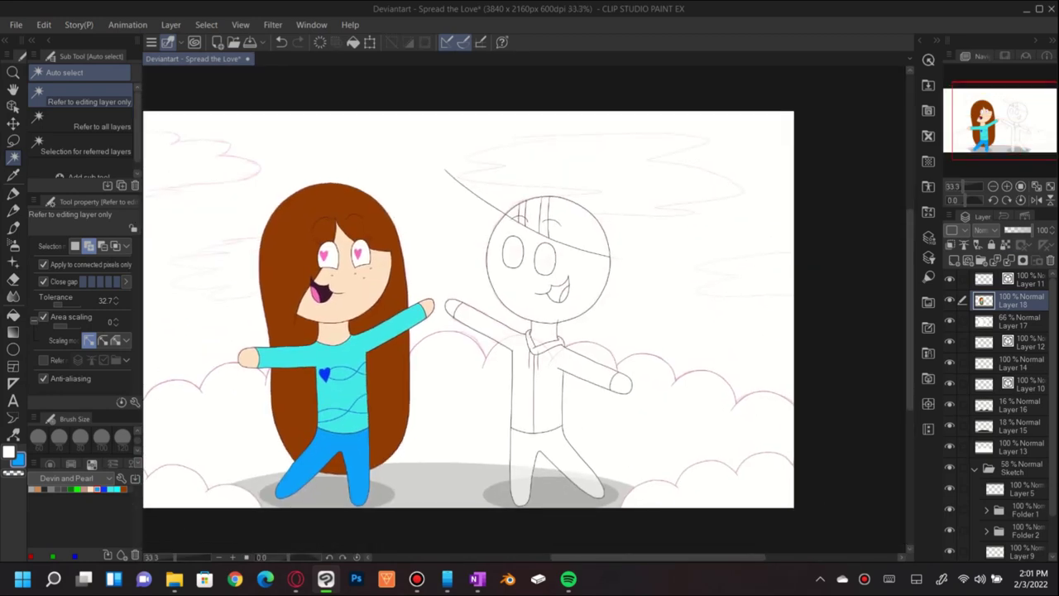
- Try painting a cyan hair streak on a new layer within the left character's selected hair, using the Milli pen at size 50
click(1009, 302)
key(p)
scroll(312, 266, up, 3)
click(58, 436)
click(951, 230)
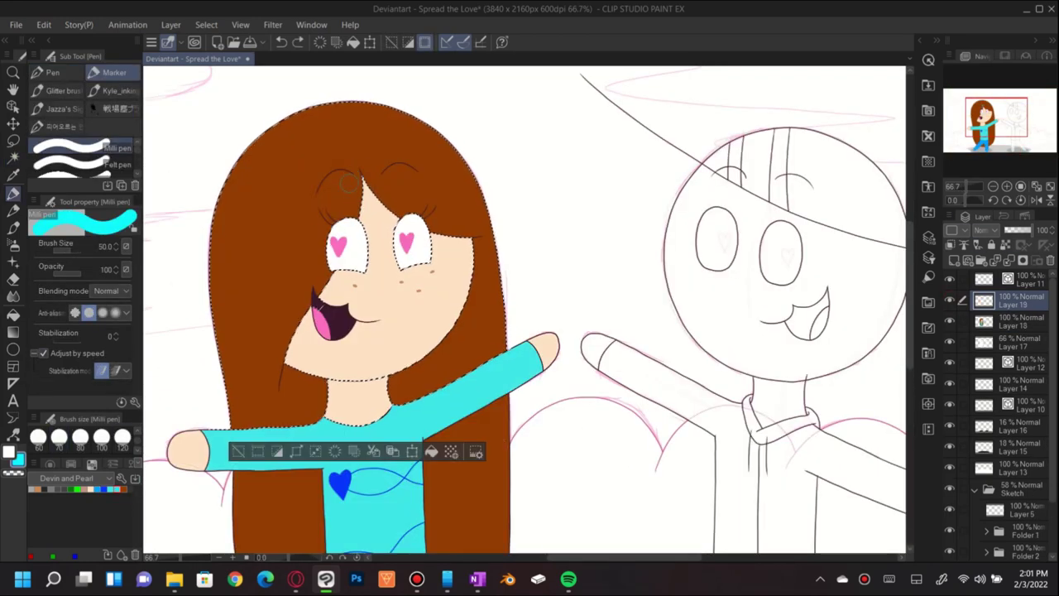
scroll(359, 318, up, 1)
drag(331, 463, 364, 157)
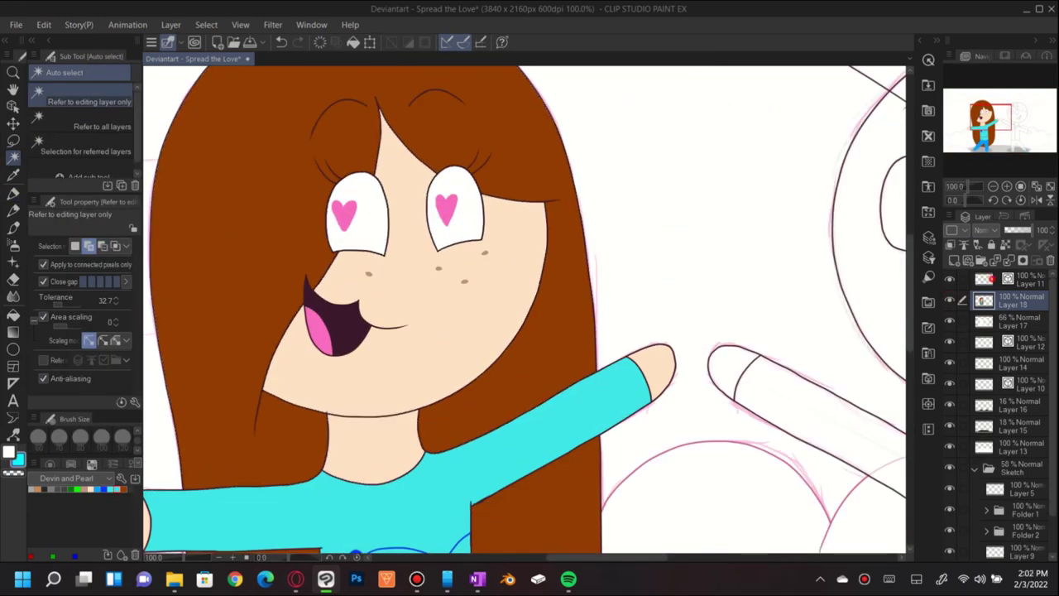
- Paint a cyan streak along the left character's fringe on a new layer within the hair selection, and trim its edge with the hard eraser
scroll(323, 298, up, 1)
mouse_move(323, 298)
mouse_down()
mouse_move(356, 302)
mouse_move(373, 248)
mouse_move(368, 91)
mouse_up()
scroll(368, 91, up, 1)
key(e)
key(e)
mouse_move(257, 368)
mouse_down()
mouse_move(252, 421)
mouse_move(319, 353)
mouse_move(303, 404)
mouse_up()
key(m)
key(e)
key(p)
key(p)
key(p)
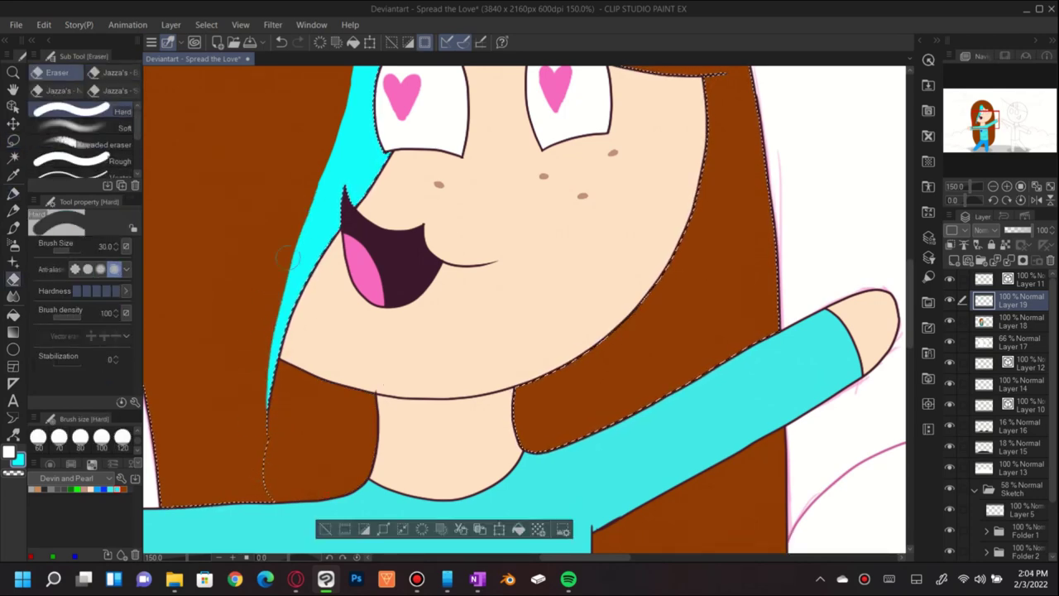
- Shape the cyan streak's rounded top and thin tapering tip, clear the selection and save the file
scroll(385, 188, up, 4)
scroll(361, 302, up, 4)
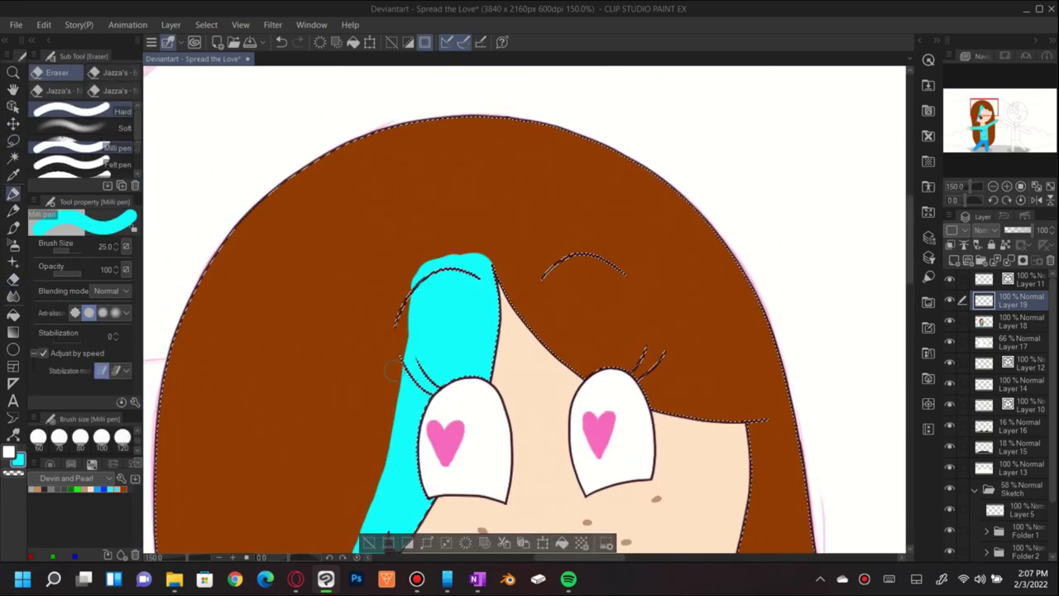
scroll(412, 428, down, 5)
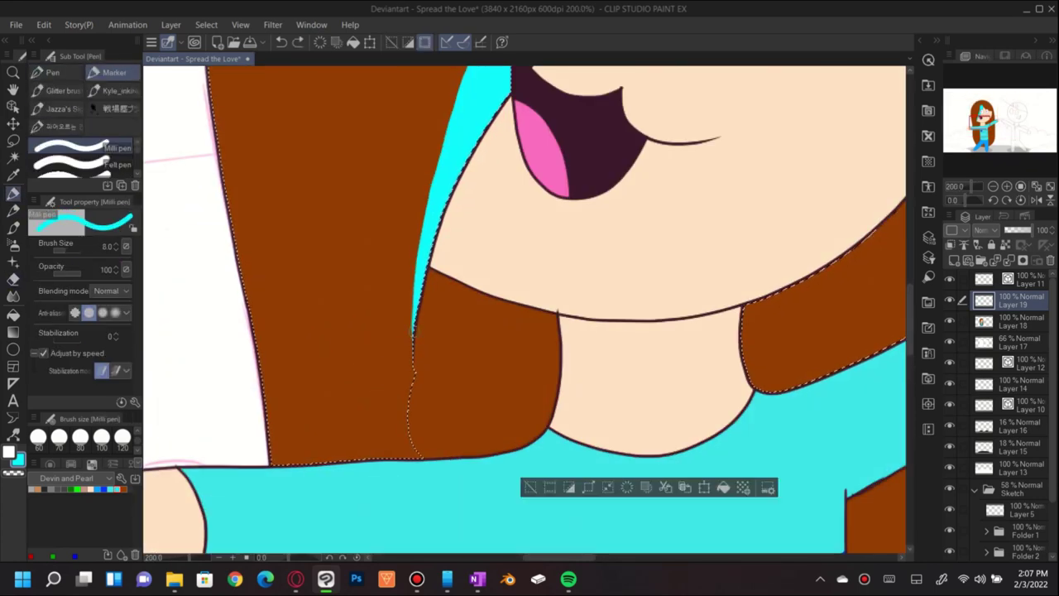
key(ctrl+d)
scroll(401, 323, up, 2)
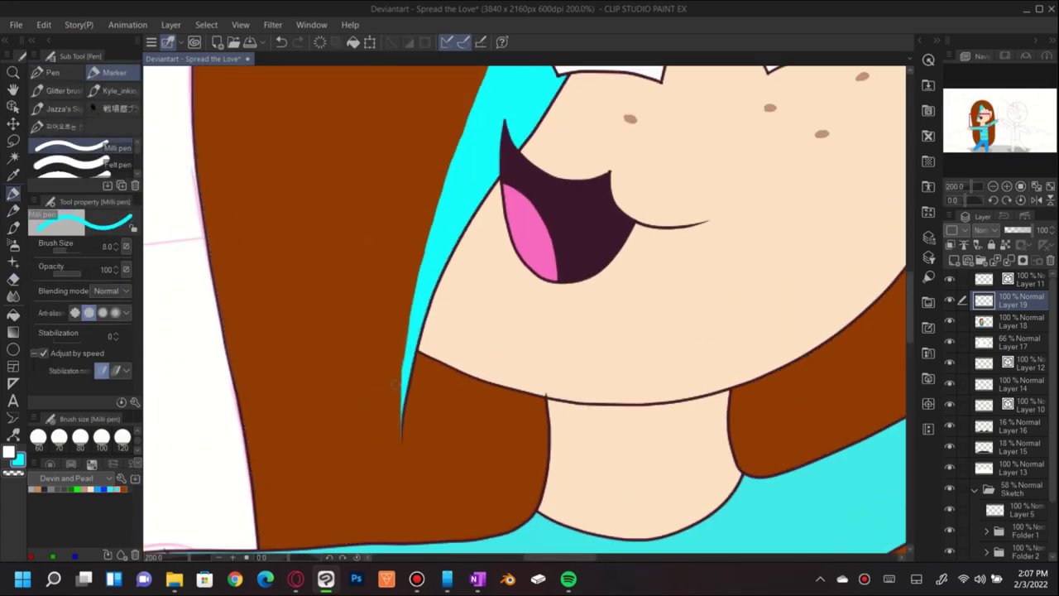
key(e)
scroll(403, 432, down, 5)
key(ctrl+s)
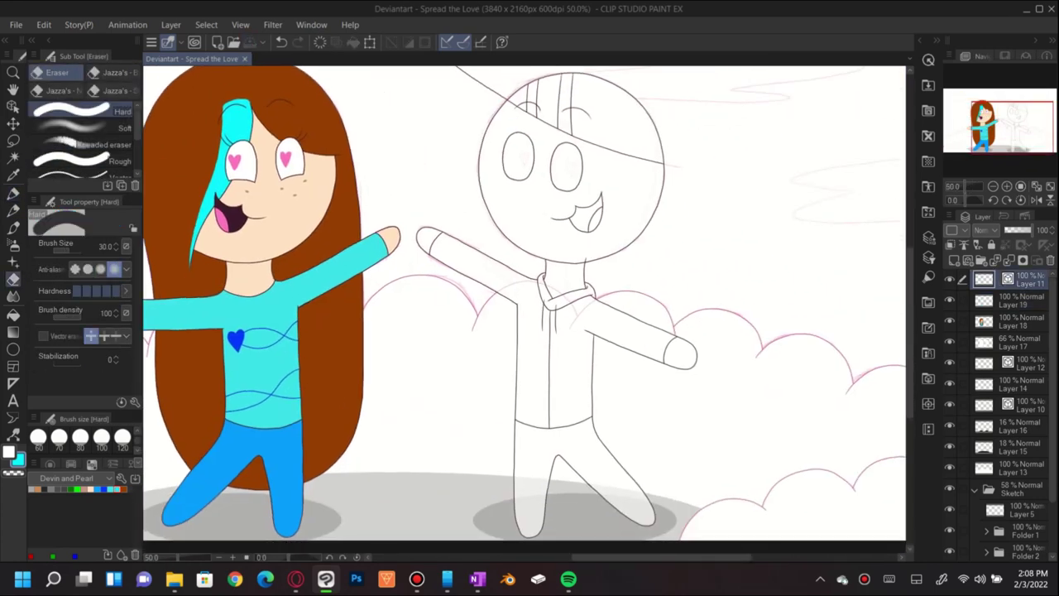
- Group the left character's layers in a folder and split the lassoed right character's line art onto its own layer outside it
key(ctrl+shift+n)
scroll(525, 303, down, 1)
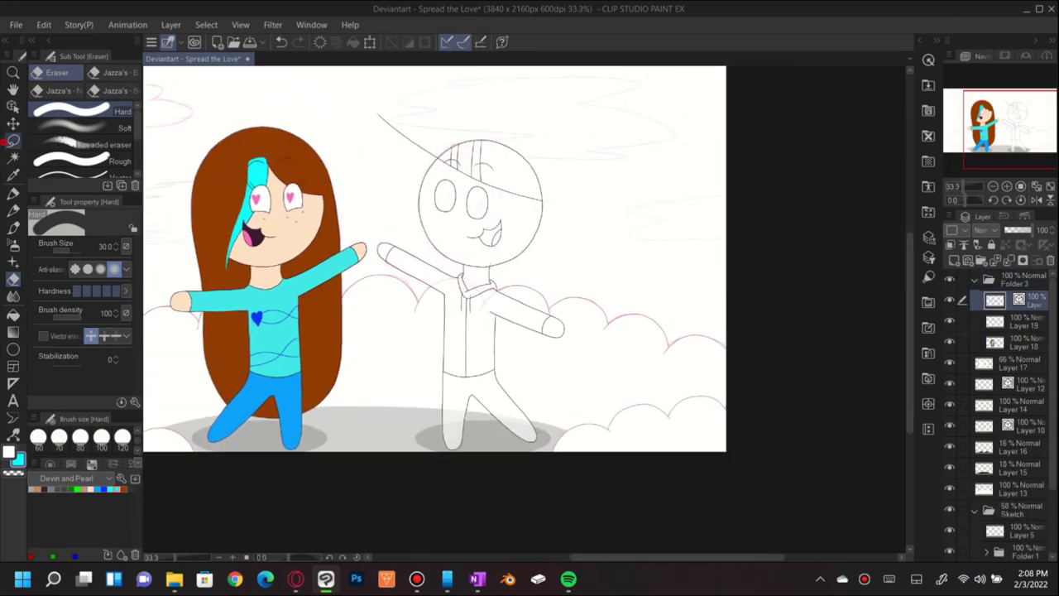
key(m)
drag(602, 161, 617, 123)
click(1017, 384)
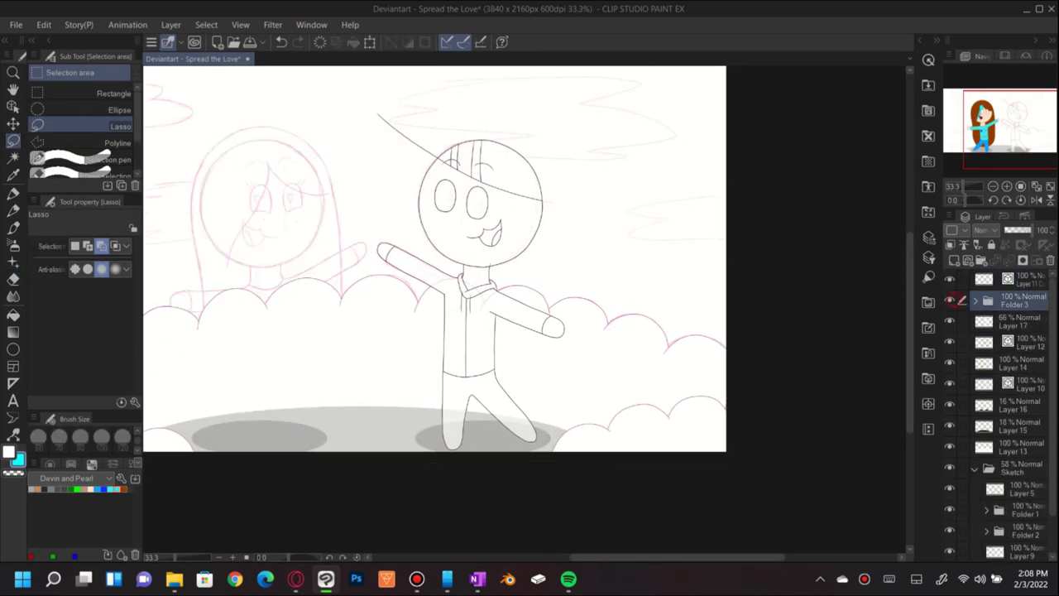
- Fill the right character's silhouette brown on a new layer beneath its line art, fill the jacket dark grey and deselect
key(w)
key(alt+BackSpace)
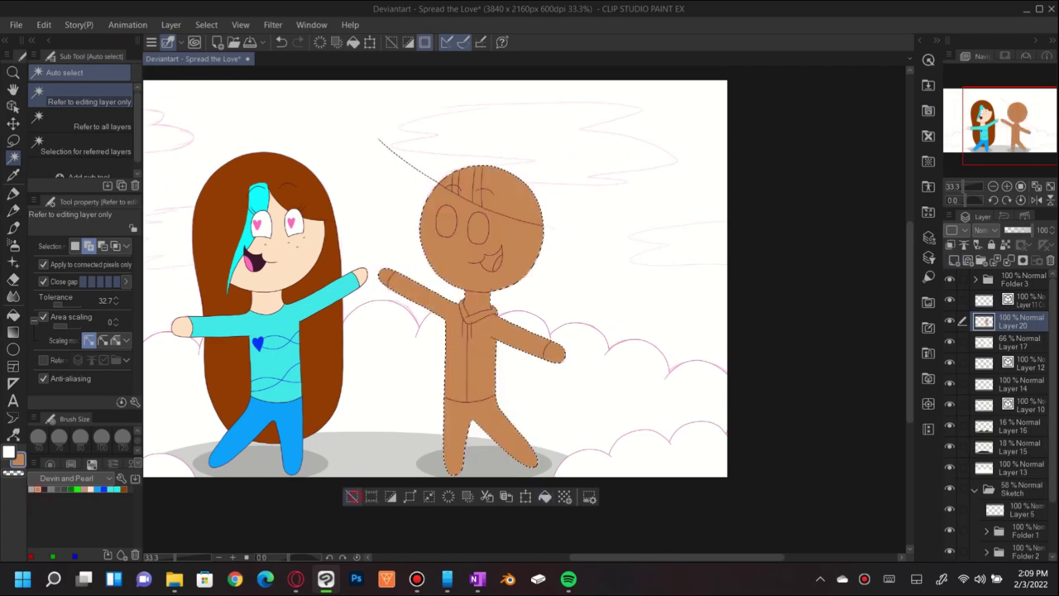
scroll(464, 294, up, 2)
key(alt+BackSpace)
key(ctrl+d)
- Touch up the dark grey jacket fill around the zip and drawstrings with the Milli pen
key(p)
scroll(478, 523, up, 1)
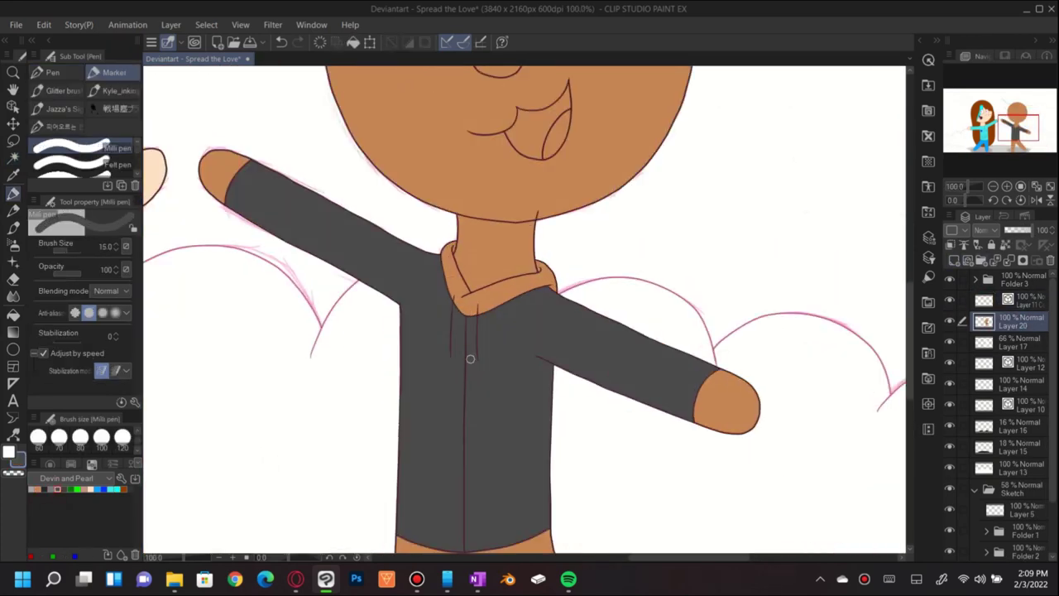
scroll(464, 265, down, 1)
- Auto-select the right character's collar on the line art, fill it mid grey on the colour layer and deselect
key(w)
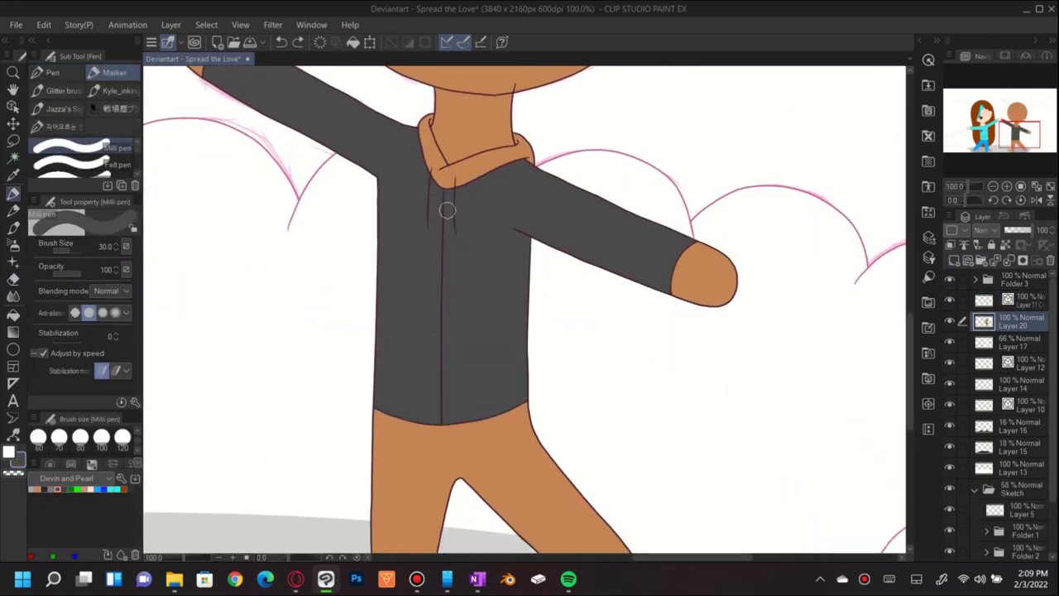
key(alt+bracketright)
scroll(449, 208, up, 1)
click(479, 278)
click(566, 329)
key(ctrl+d)
- Paint dark grey details around the drawstring ends on the collar with the Milli pen at size 10
key(p)
scroll(463, 298, up, 4)
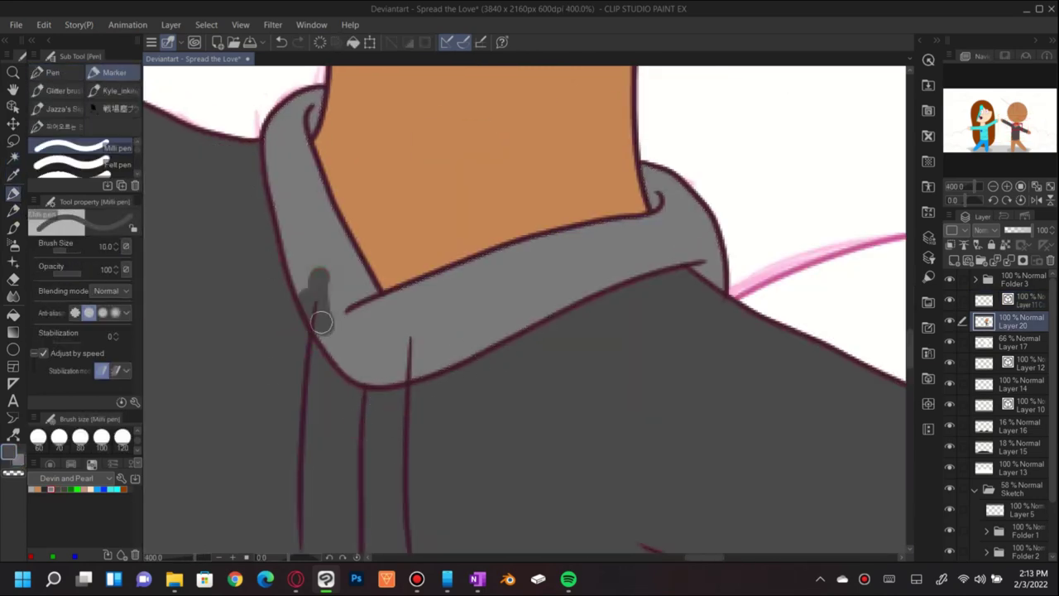
scroll(472, 341, down, 6)
- Auto-select the right character's hair areas outside the stripes, fill them near-black on the colour layer and deselect
key(w)
scroll(497, 331, up, 5)
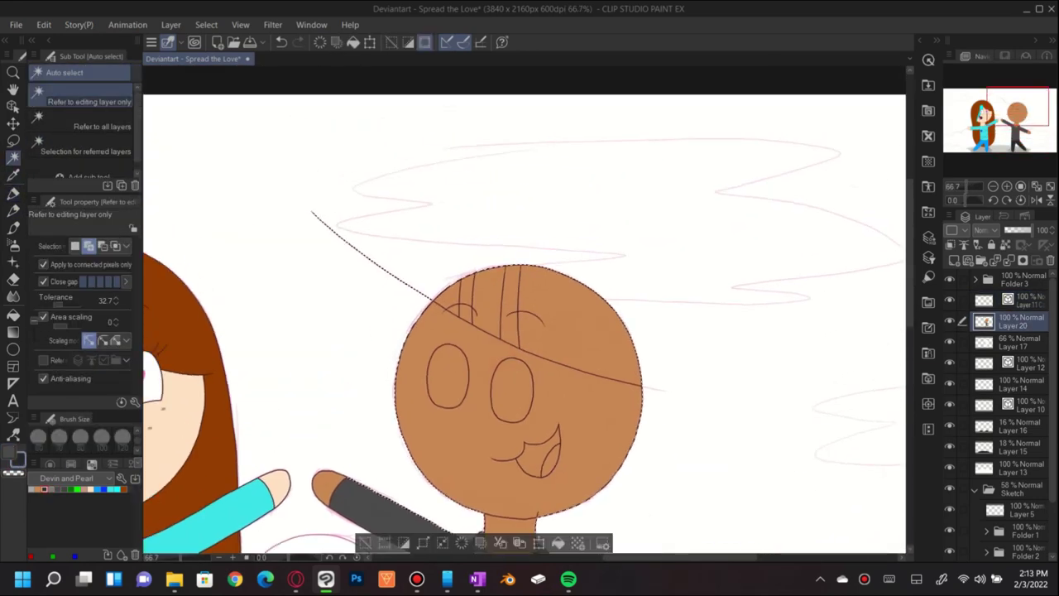
click(533, 320)
scroll(457, 308, up, 4)
key(ctrl+d)
key(p)
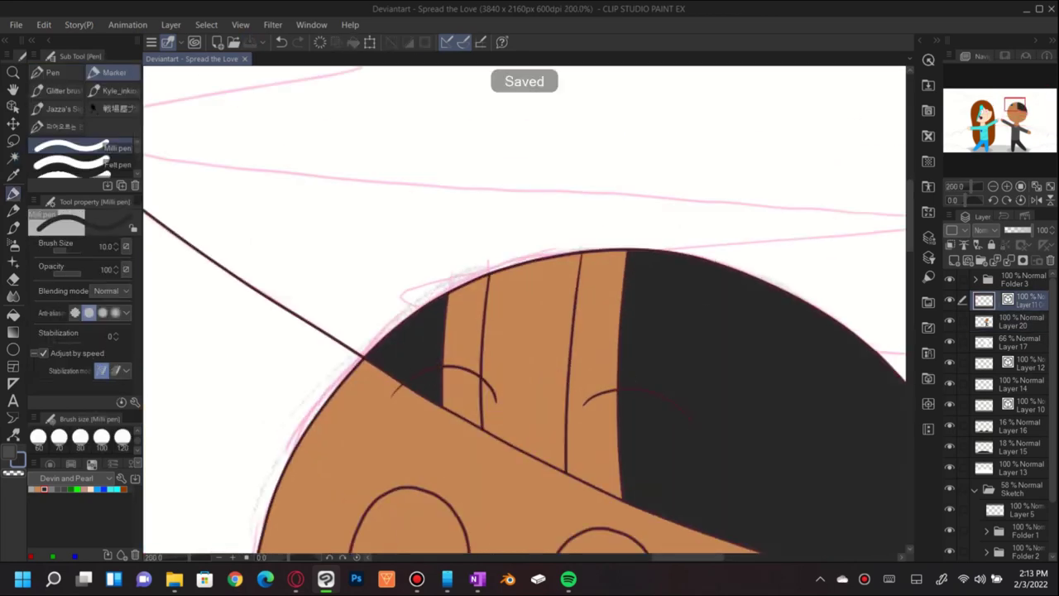
- Auto-select the two outer hair stripes on the right character's line art and fill them dark green on Layer 20
key(w)
click(468, 348)
shift+click(596, 373)
click(478, 579)
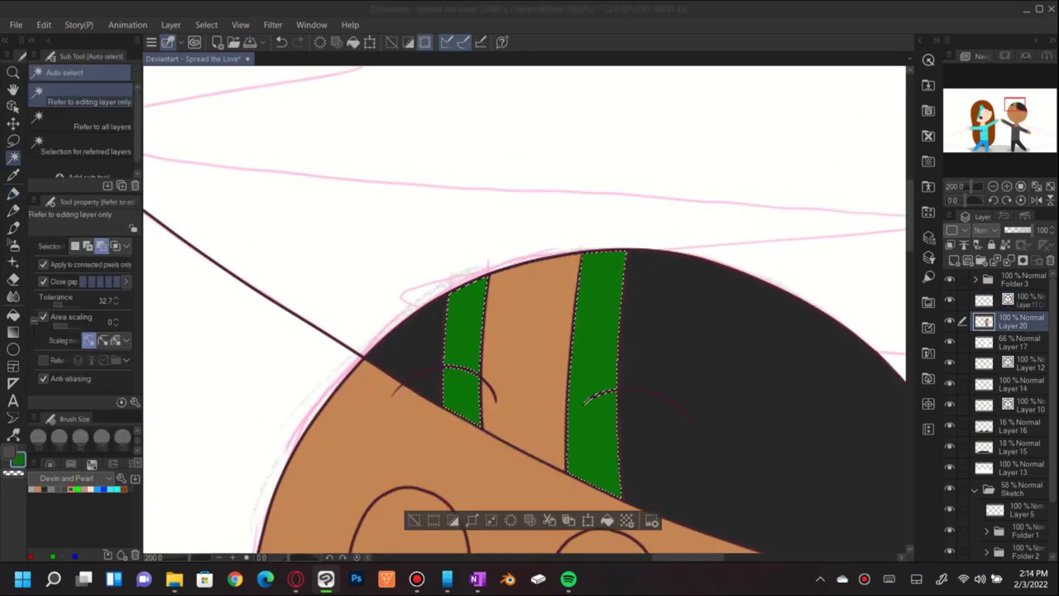
- Paint a pink heart over the sketched one in the right character's eye with the Milli pen at size 10
scroll(525, 314, down, 4)
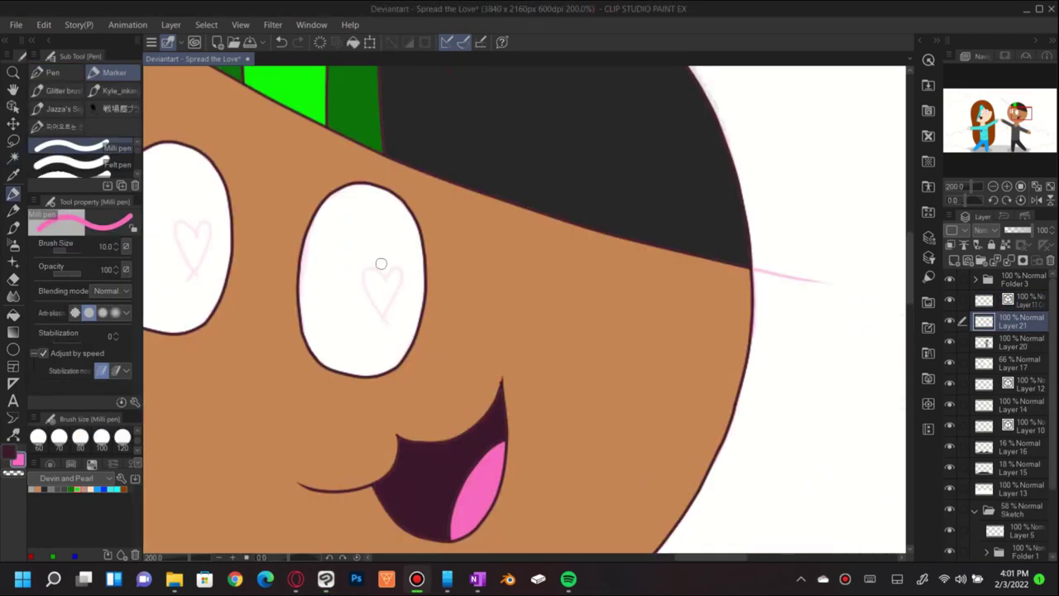
scroll(381, 263, up, 3)
drag(424, 267, 380, 255)
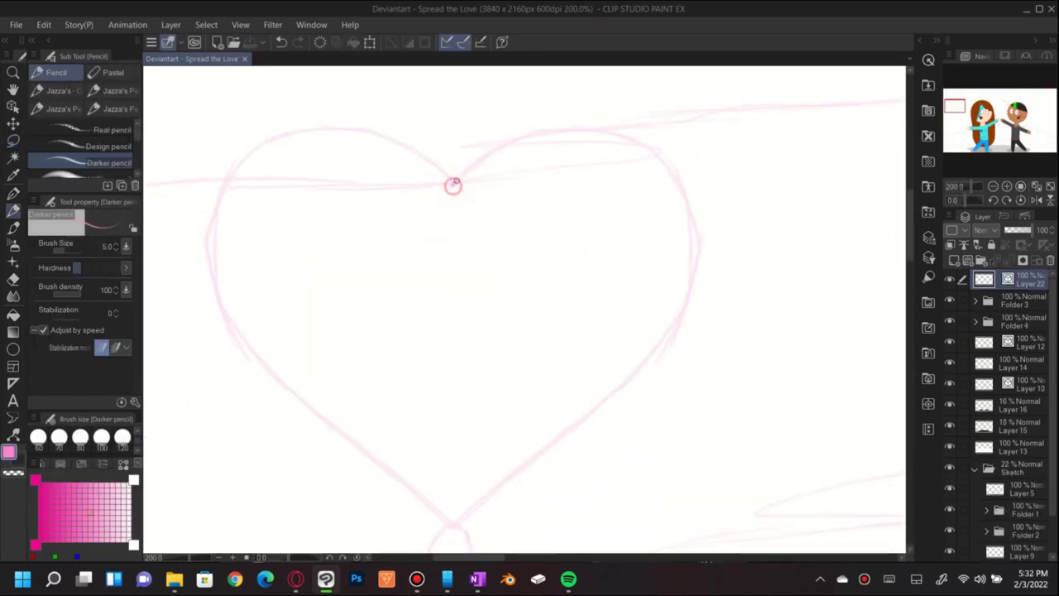
- Ink the heart balloon's right half in pink with the G-pen at size 4 and mirror a copy of it for the left half
drag(452, 184, 606, 128)
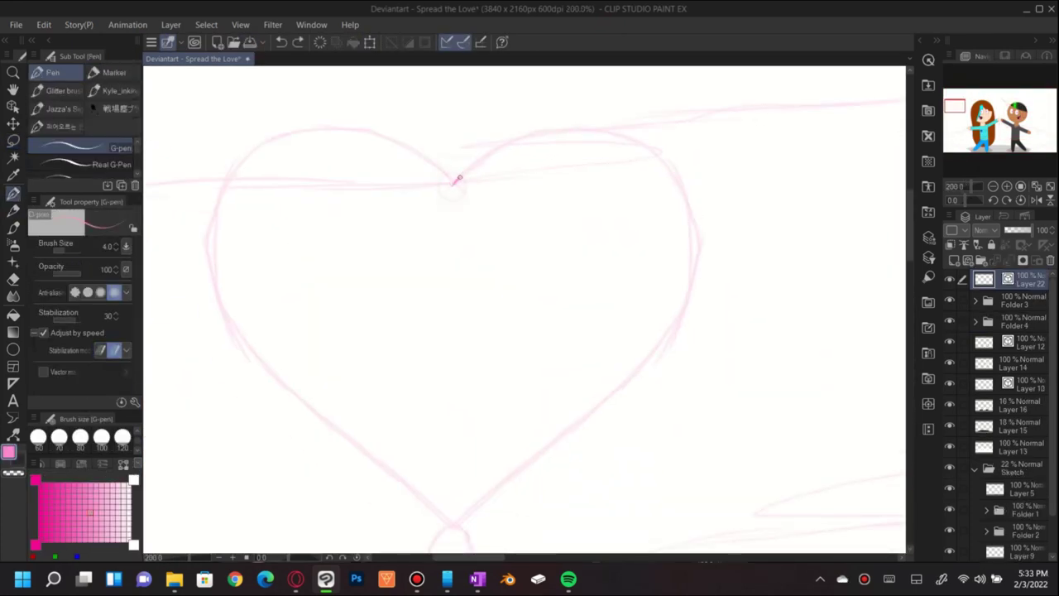
key(y)
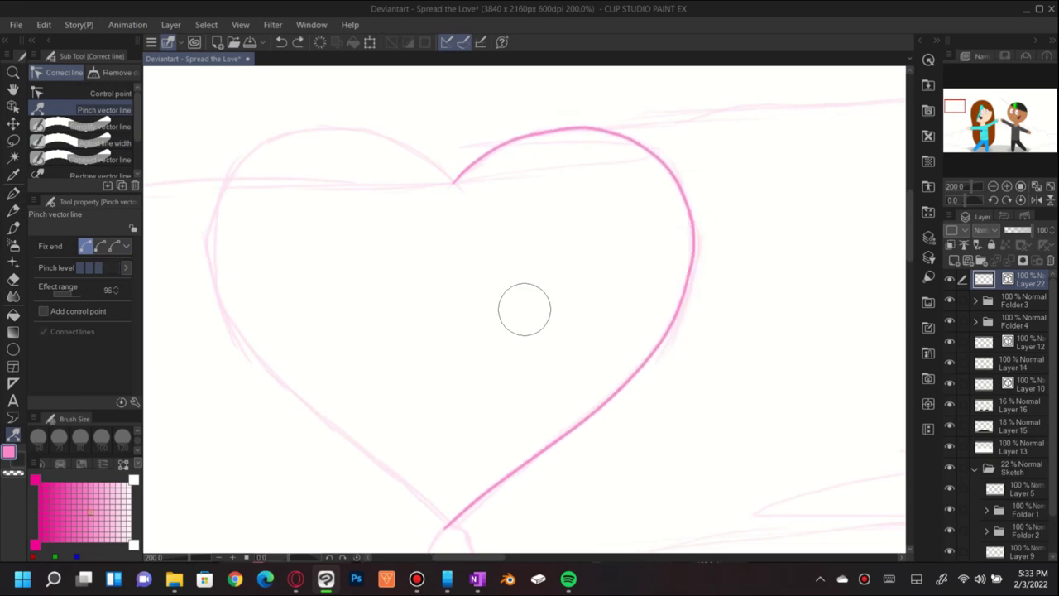
drag(212, 517, 290, 412)
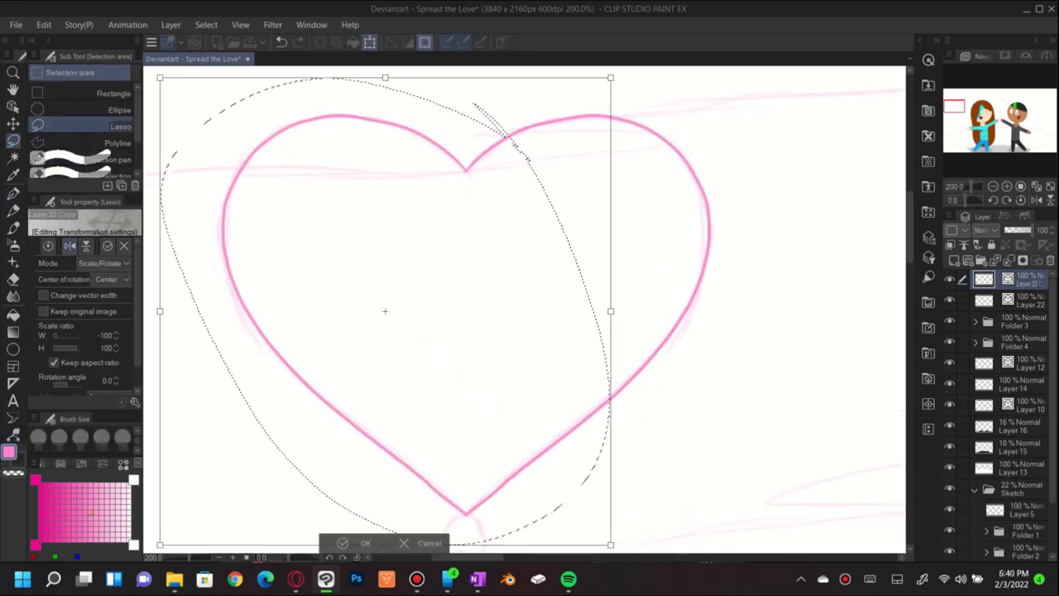
mouse_move(443, 319)
mouse_down()
mouse_move(403, 392)
mouse_move(434, 404)
mouse_up()
key(ctrl+alt+0)
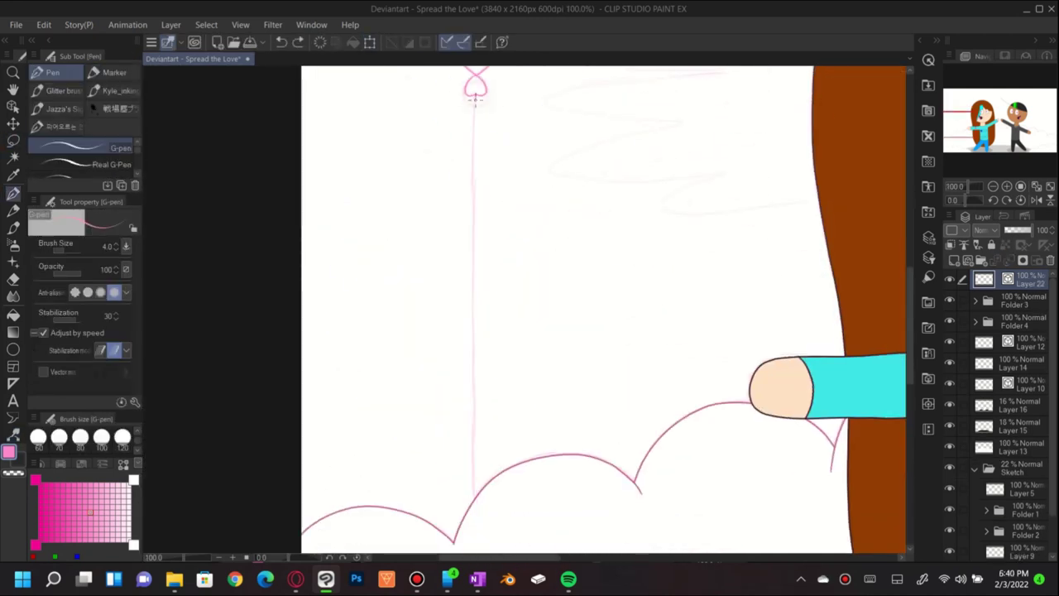
- Draw the balloon's string straight down to the clouds with the G-pen, adjust it with Pinch vector line and save
mouse_move(473, 86)
mouse_down()
mouse_move(479, 121)
mouse_move(434, 422)
mouse_move(473, 513)
mouse_up()
key(y)
scroll(479, 320, up, 3)
key(ctrl+s)
scroll(491, 439, down, 4)
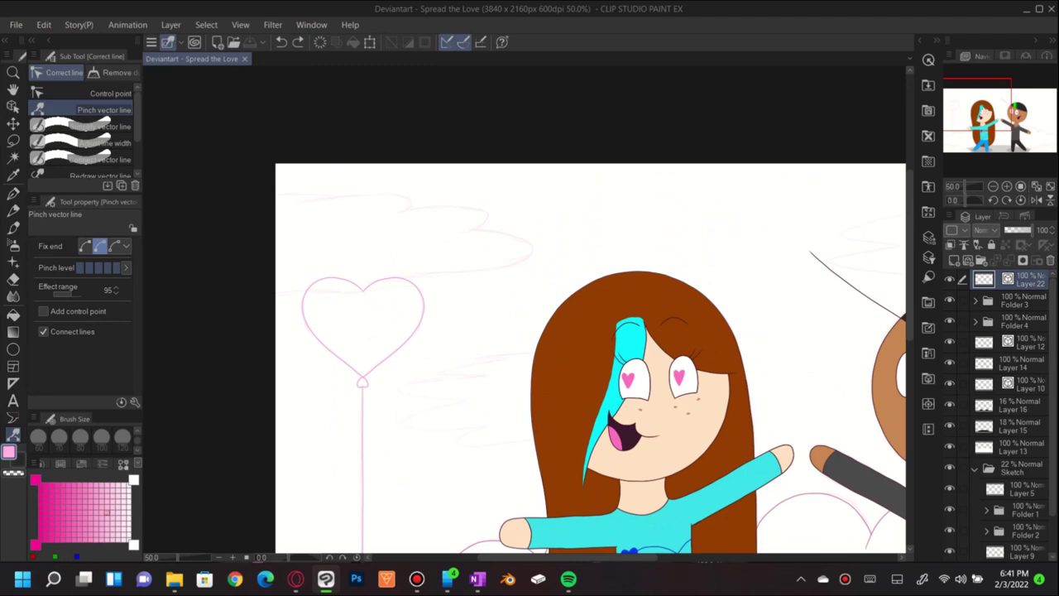
- Auto-select the inside of the heart balloon and fill it light pink on a new layer beneath its outline
key(w)
scroll(363, 322, up, 4)
click(362, 323)
key(alt+Delete)
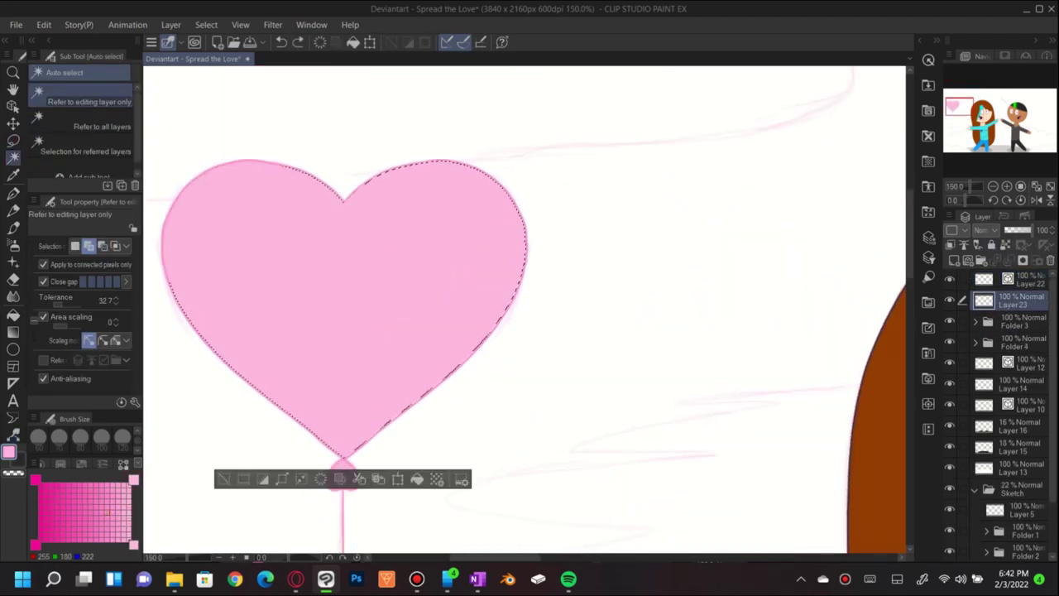
- Airbrush a soft white highlight on the heart balloon's upper left, deselect, group the balloon layers and save
key(b)
mouse_move(224, 208)
mouse_down()
mouse_move(197, 245)
mouse_move(271, 245)
mouse_move(265, 190)
mouse_up()
scroll(265, 190, down, 5)
key(ctrl+d)
key(ctrl+g)
key(ctrl+s)
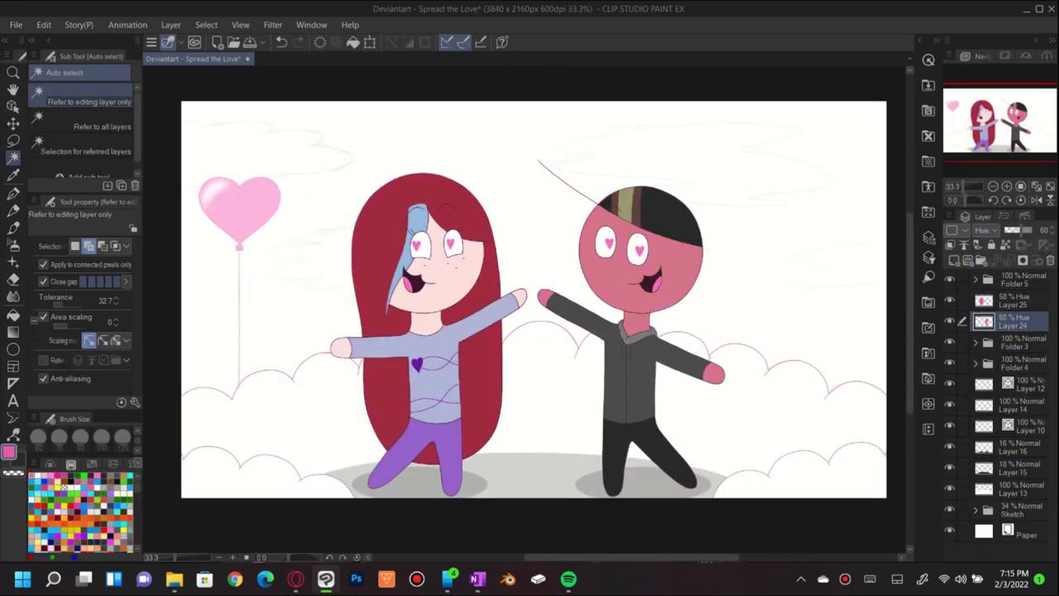
- Merge the two characters' pink Hue overlay layers into one layer
key(ctrl+e)
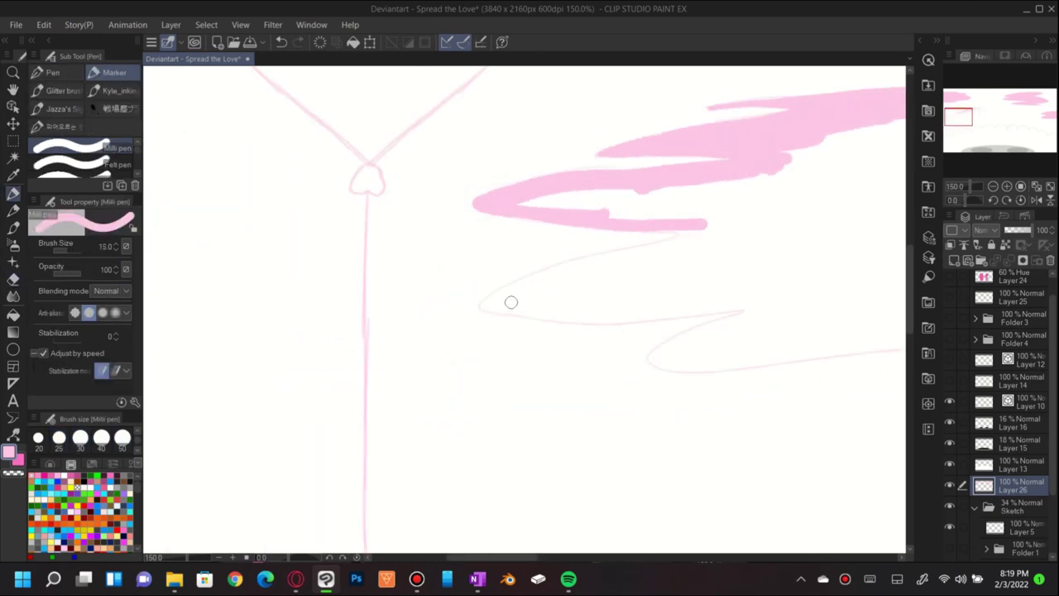
- Trace the zigzag lower edge of the middle-left sky cloud in light pink with the Milli pen at size 15
drag(720, 225, 544, 310)
drag(606, 319, 449, 266)
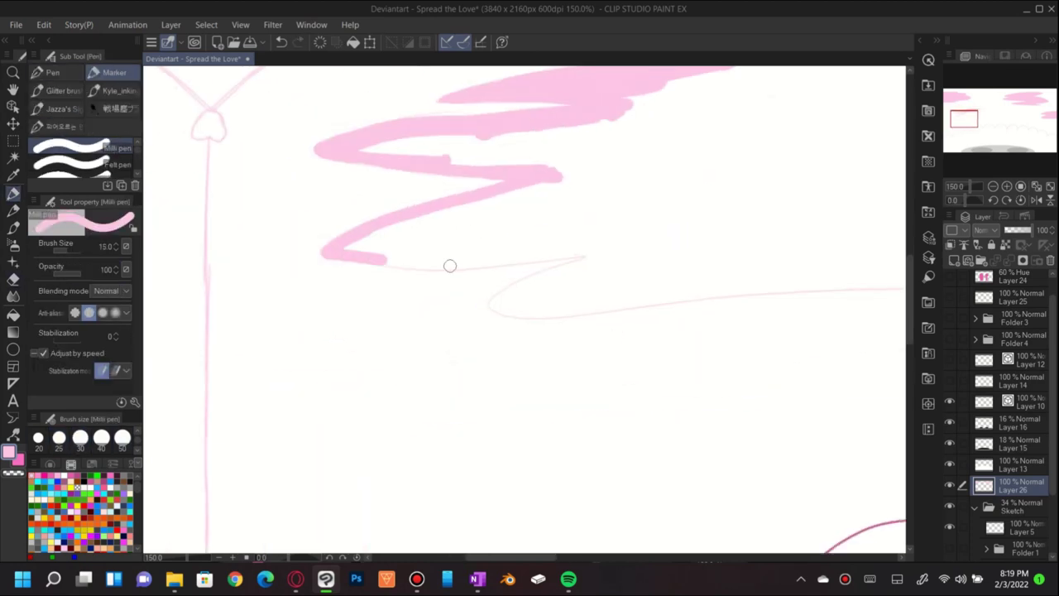
drag(712, 293, 759, 291)
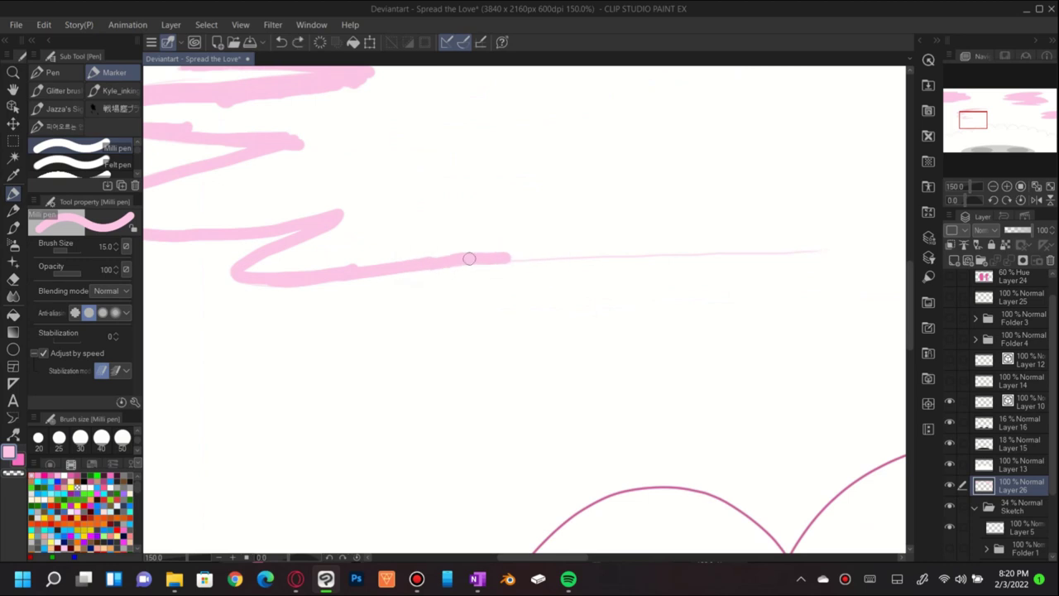
mouse_move(784, 242)
mouse_down()
mouse_move(568, 220)
mouse_move(582, 152)
mouse_up()
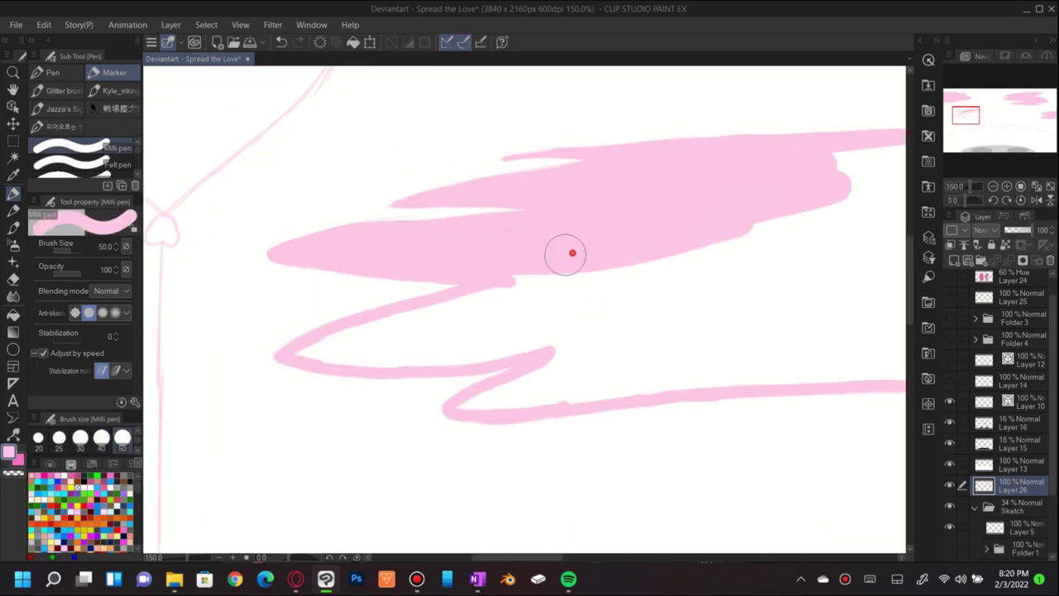
- Fill the inside of the middle-left sky cloud with light pink using the Milli pen at size 50
mouse_move(572, 253)
mouse_down()
mouse_move(313, 354)
mouse_move(583, 306)
mouse_up()
mouse_move(542, 407)
mouse_down()
mouse_move(604, 360)
mouse_move(632, 257)
mouse_move(434, 244)
mouse_move(568, 283)
mouse_move(488, 207)
mouse_up()
scroll(522, 322, down, 5)
scroll(522, 322, down, 3)
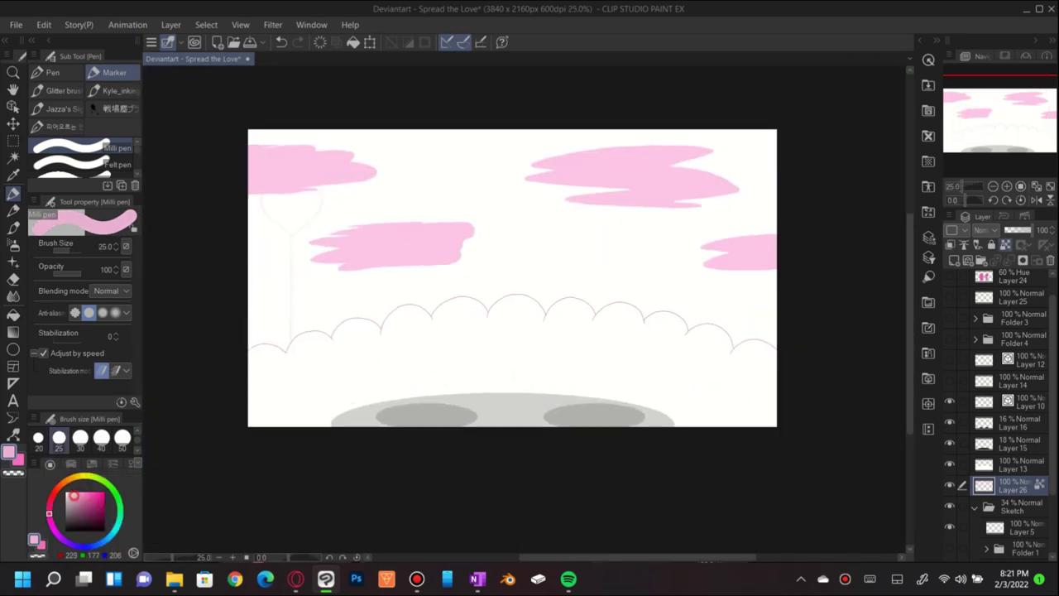
- Paint a pink sky on a new layer behind the clouds with the Shadow airbrush at size 800 and show the hidden artwork layers
key(ctrl+shift+n)
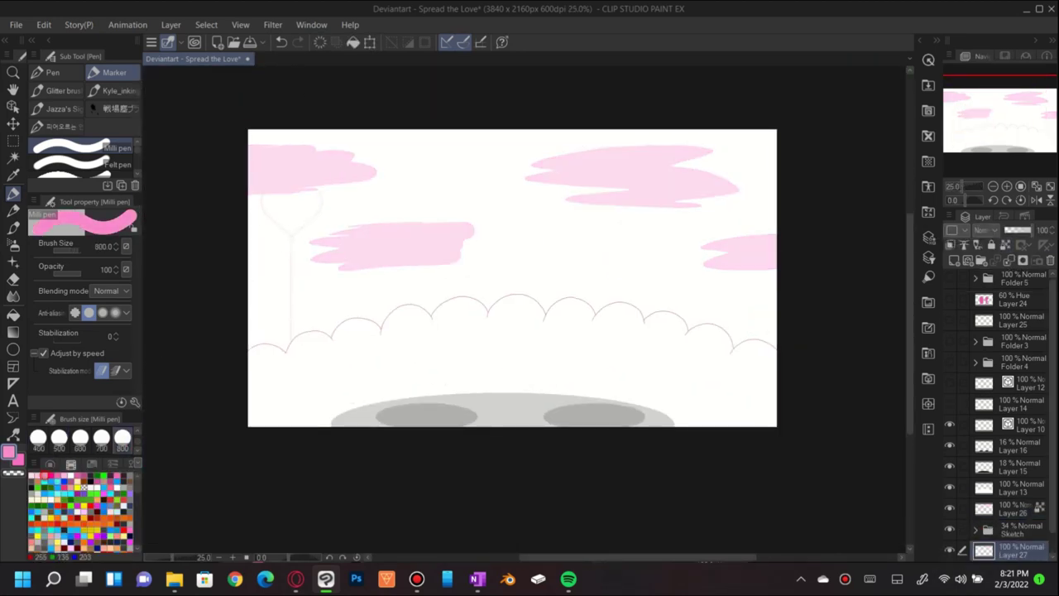
key(b)
click(123, 437)
mouse_move(257, 157)
mouse_down()
mouse_move(389, 165)
mouse_move(284, 307)
mouse_up()
drag(949, 279, 949, 403)
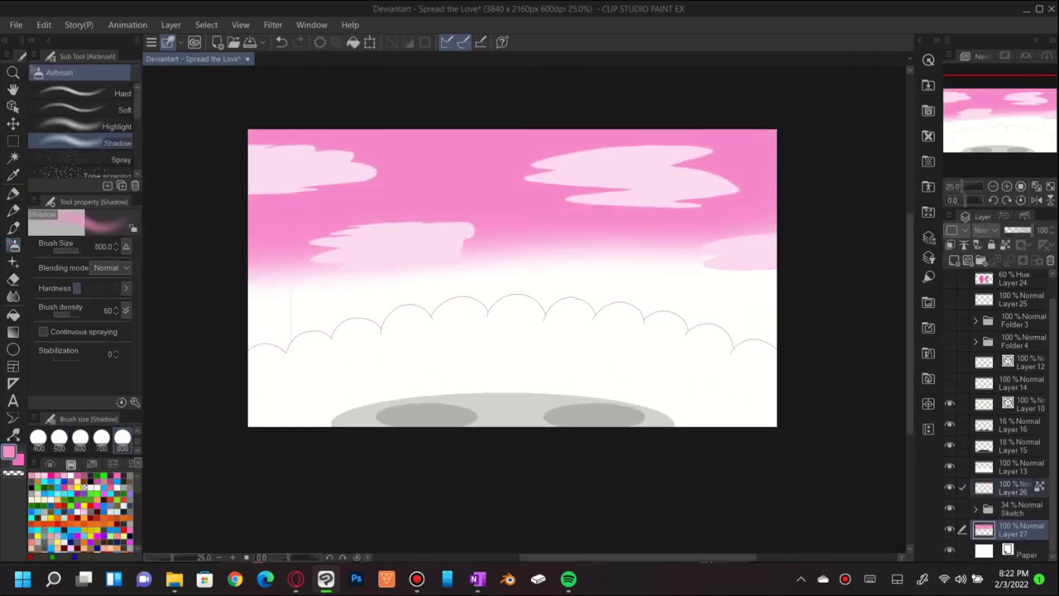
click(1013, 549)
scroll(508, 272, up, 5)
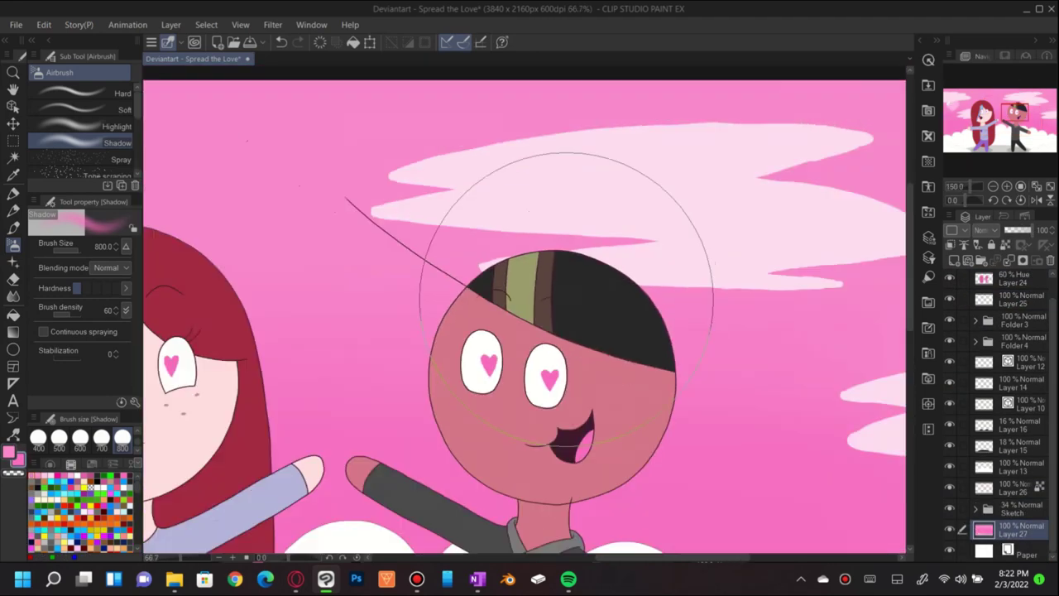
- Open Folder 4 and get the right character's colour layer, Layer 20, ready for touch-ups with the Milli pen
scroll(508, 272, down, 4)
click(976, 340)
click(1021, 403)
scroll(645, 223, up, 5)
key(p)
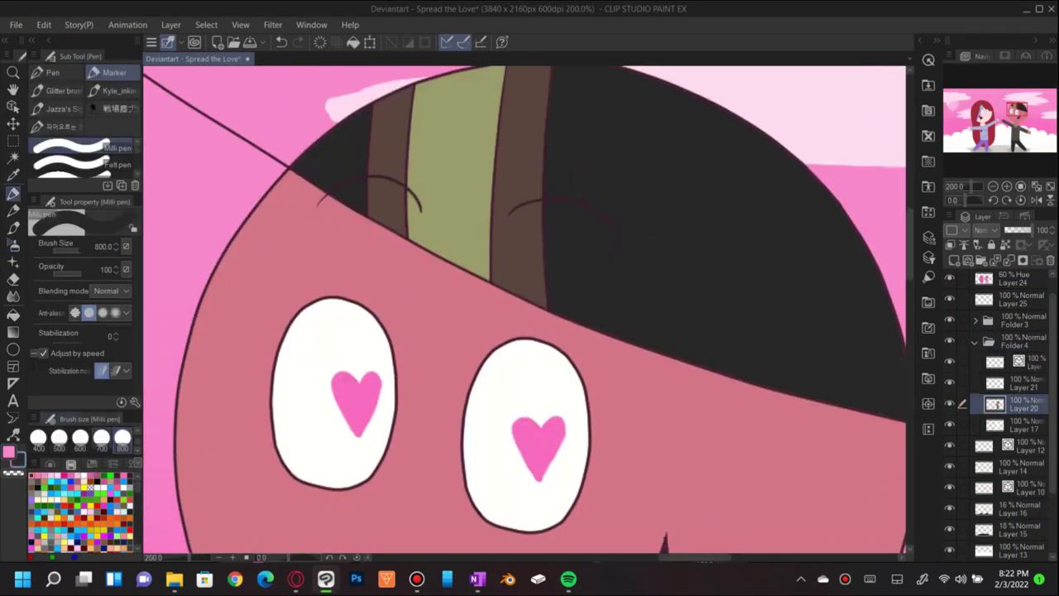
- Lower the opacity of the characters' Hue overlay layer to 46%
scroll(617, 220, down, 8)
click(1013, 280)
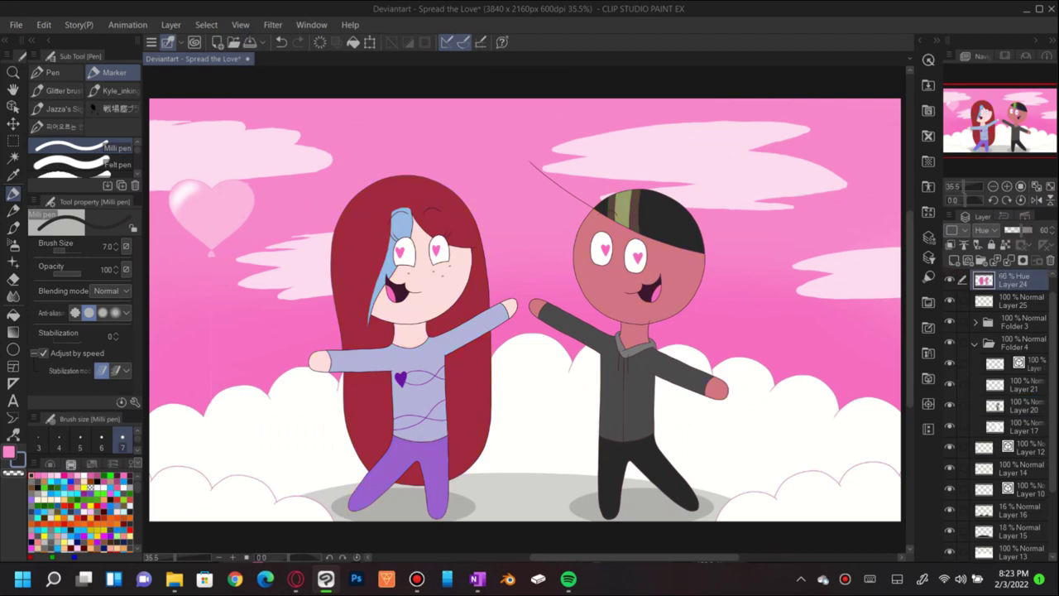
- Select both characters' silhouettes and add a thin light pink outline around them on a new layer beneath their folders
key(w)
key(ctrl+shift+n)
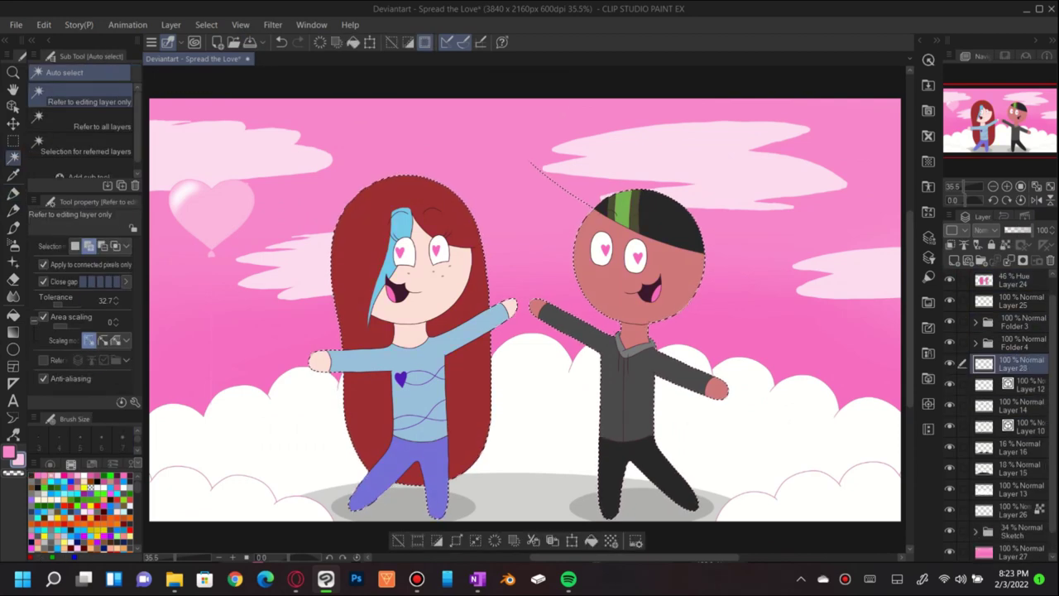
key(ctrl+plus)
key(ctrl+minus)
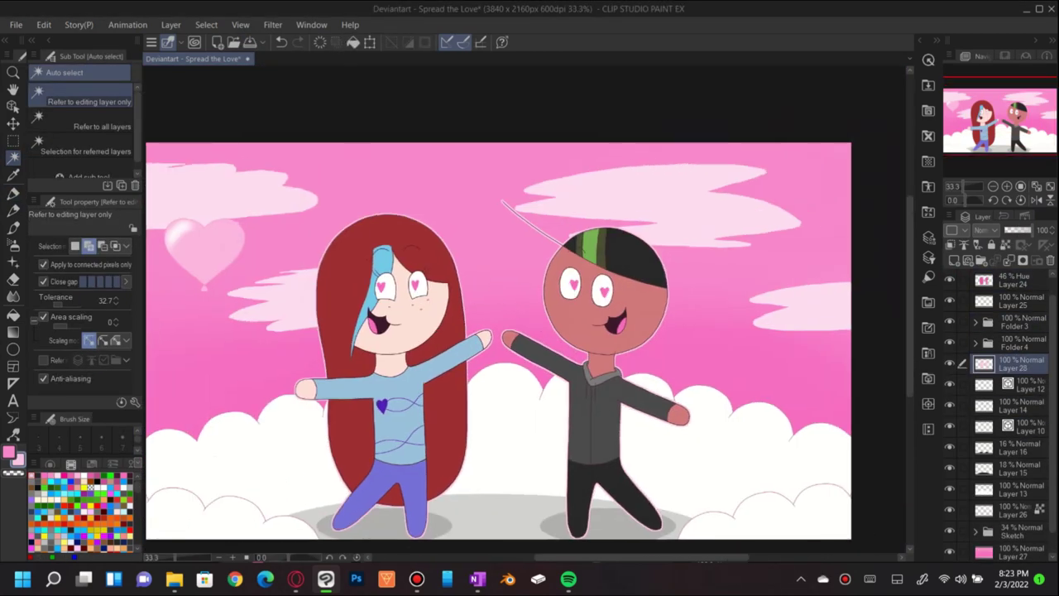
- Move the balloon's Folder 5 down the layer stack to just below the white clouds' Layer 13
key(o)
key(ctrl+g)
scroll(1000, 413, down, 2)
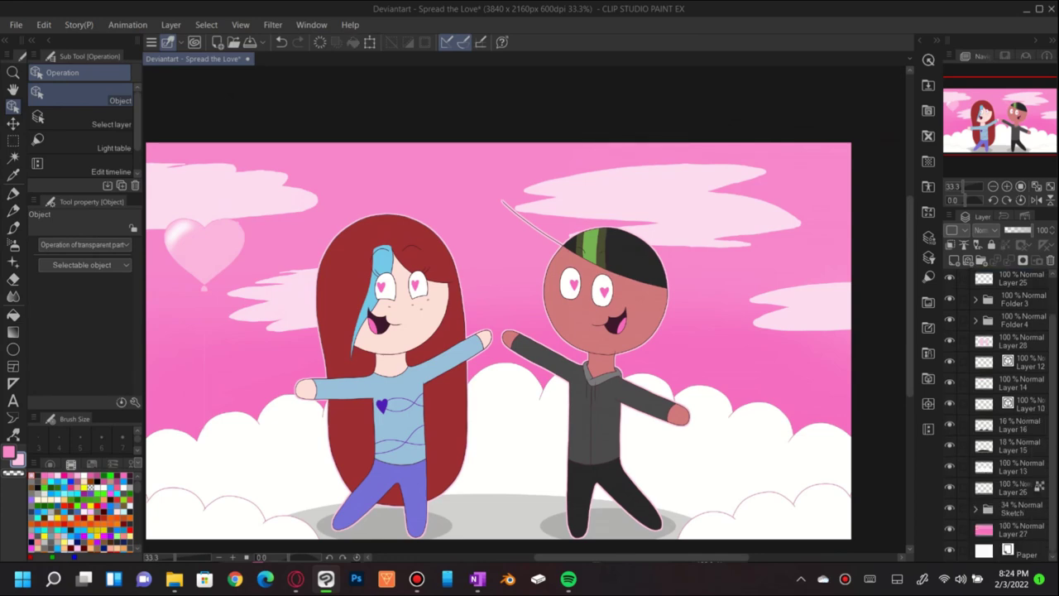
scroll(1000, 413, up, 2)
drag(1009, 279, 1010, 467)
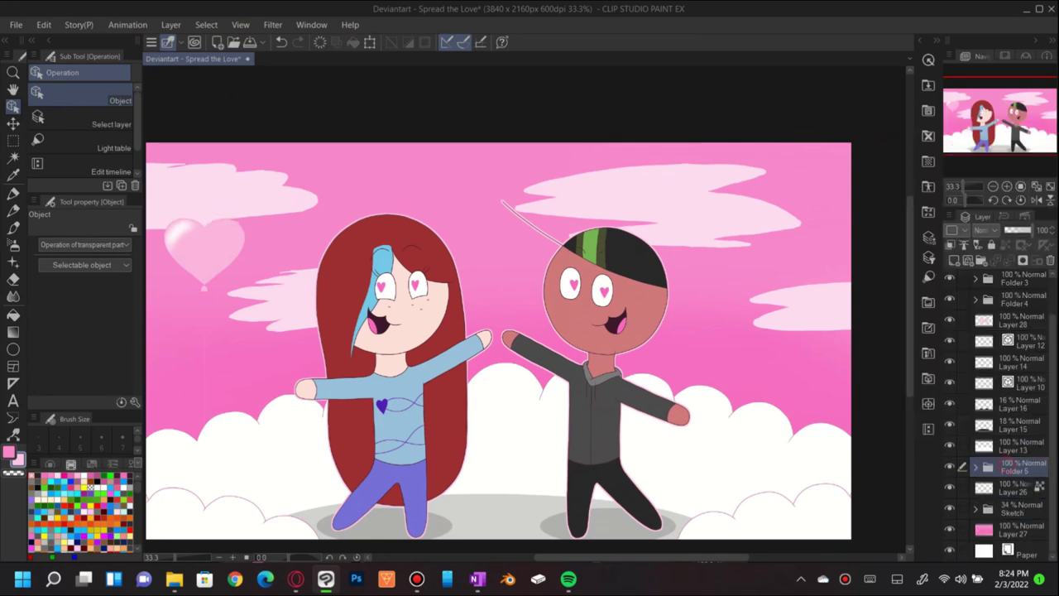
- Copy the heart balloon inside Folder 5 and place a pasted copy over the cloud at the sky's right edge
right_click(1018, 468)
click(952, 198)
right_click(1018, 467)
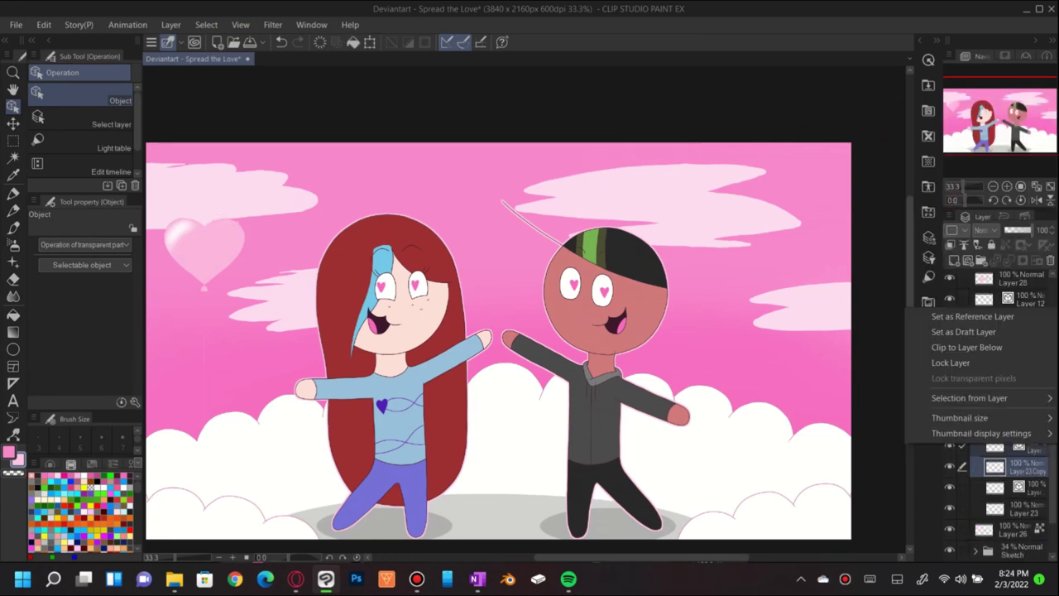
key(Escape)
key(ctrl+c)
key(ctrl+v)
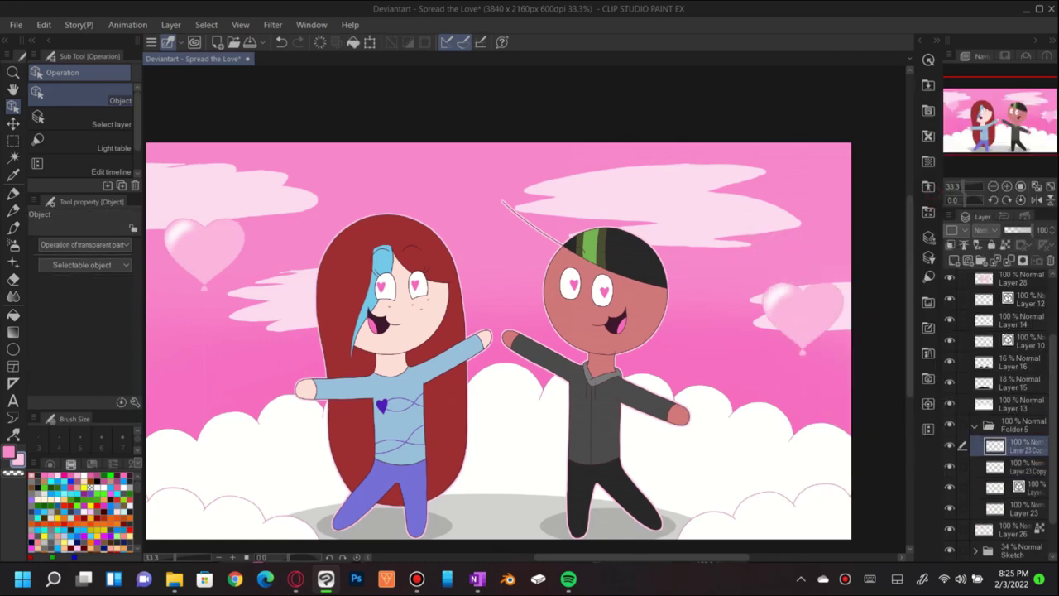
- Paste five more heart balloons: two left of the girl, one between the characters, one above the boy and one to his right
key(ctrl+v)
key(ctrl+v)
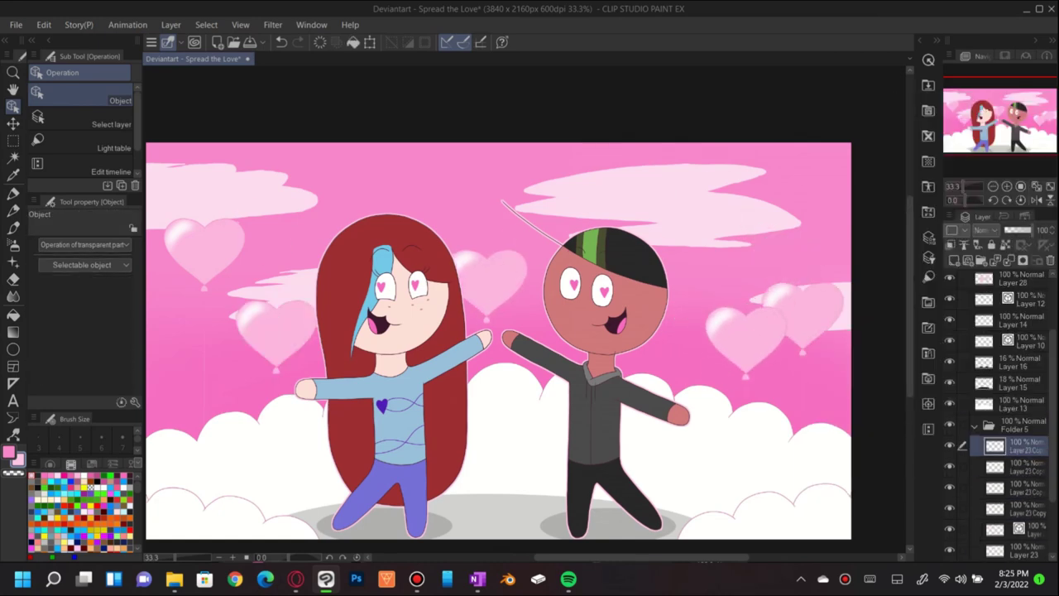
right_click(496, 250)
click(517, 257)
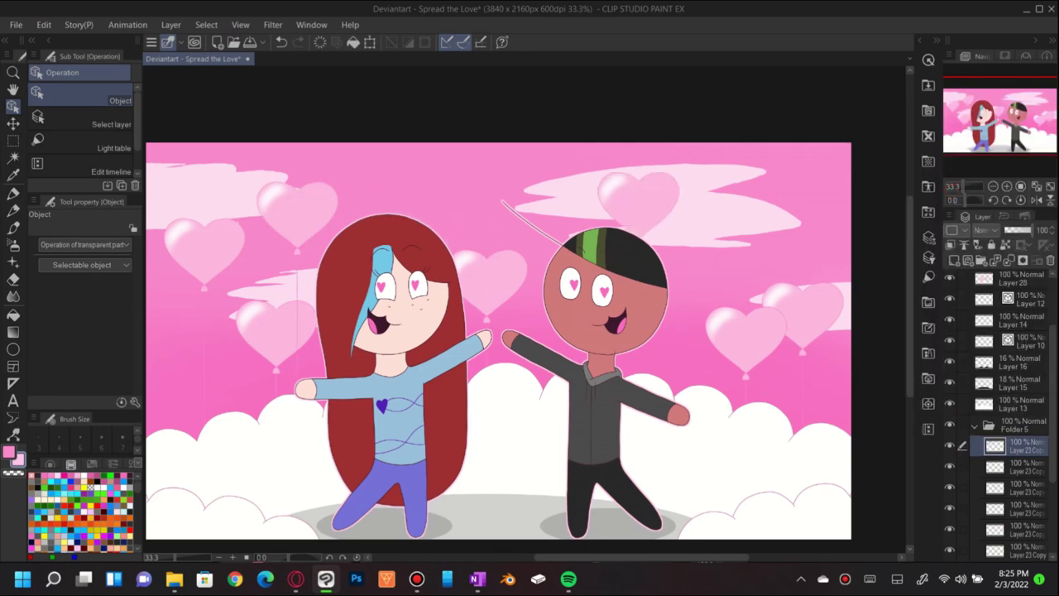
- Paste further heart balloons above the girl, between the heads, along the sky's left side, right of the boy and at the upper edge
key(ctrl+v)
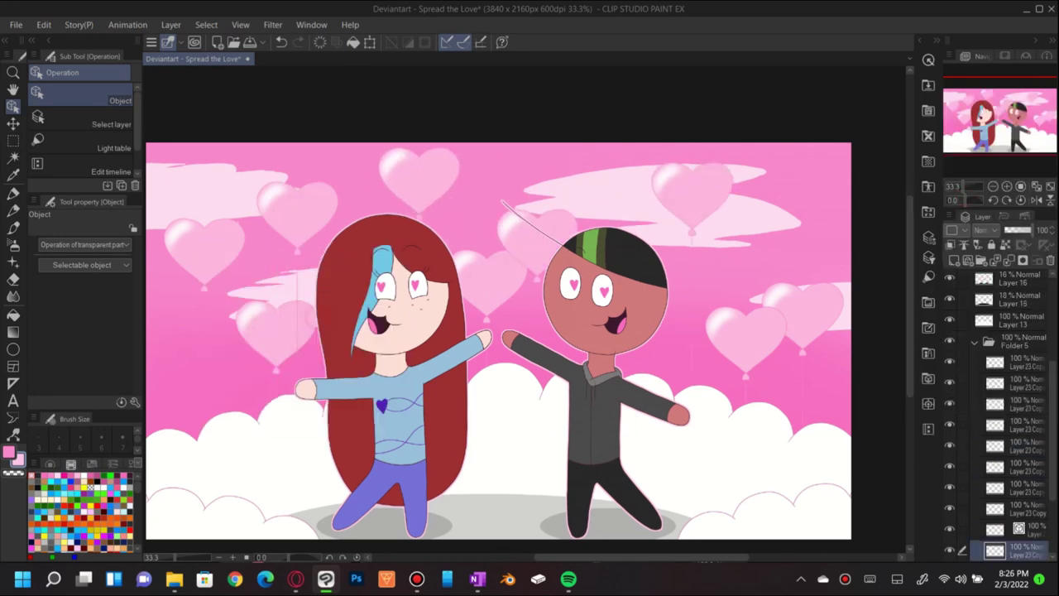
right_click(480, 228)
right_click(405, 179)
click(439, 222)
right_click(694, 192)
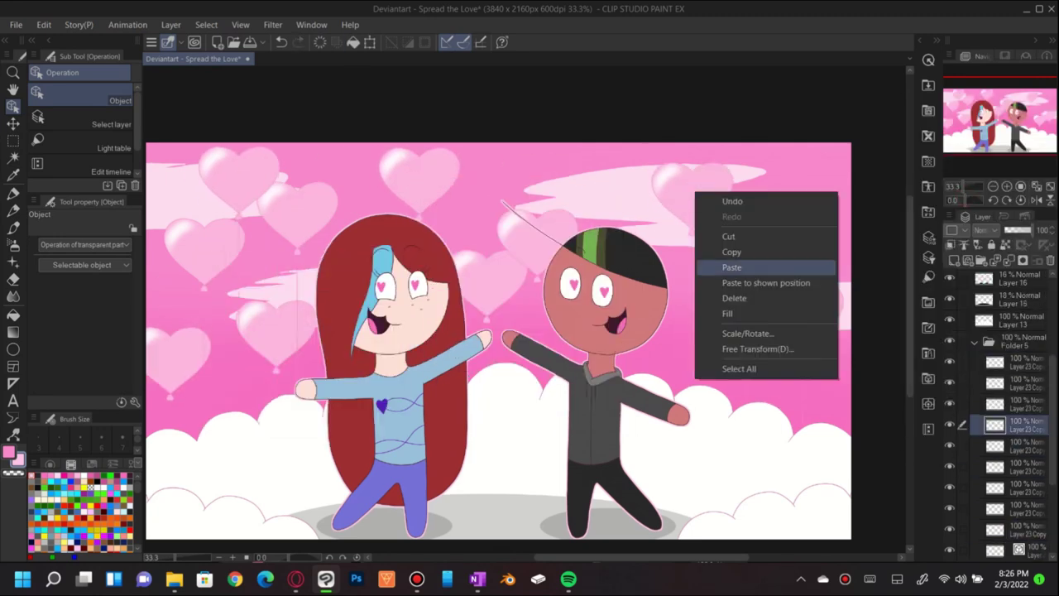
click(711, 265)
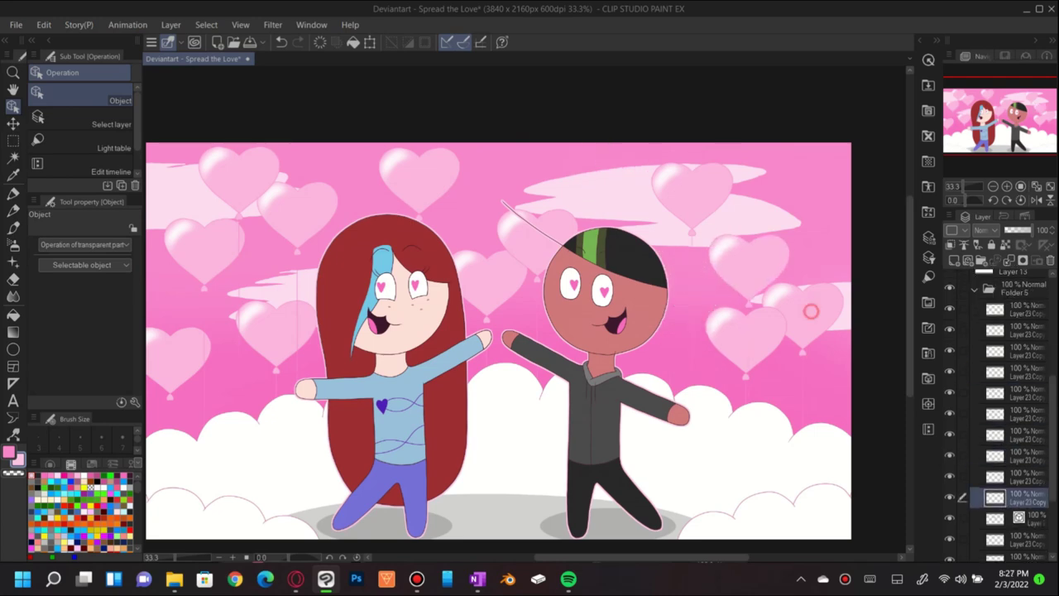
right_click(683, 185)
click(702, 259)
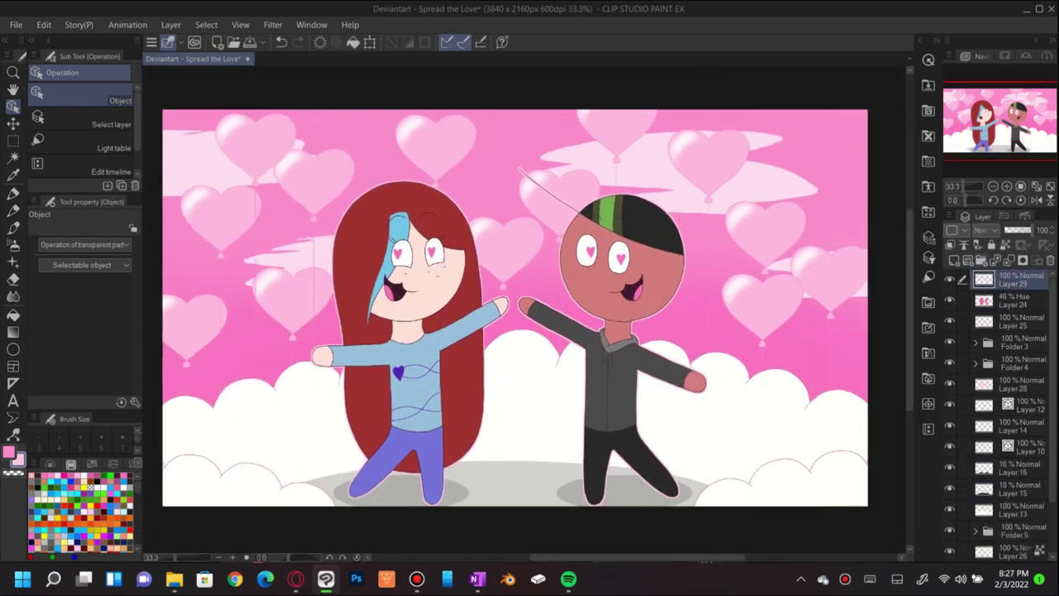
- Frame the scene on Layer 29 with a pink fill around a large elliptical opening, and blur the opening's edge
key(m)
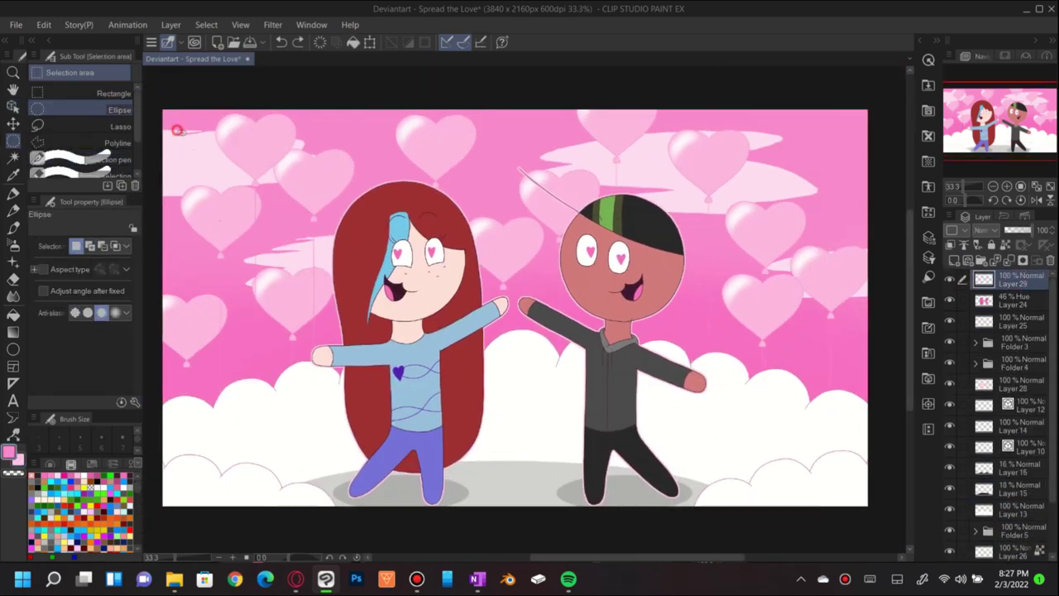
drag(176, 130, 844, 493)
key(p)
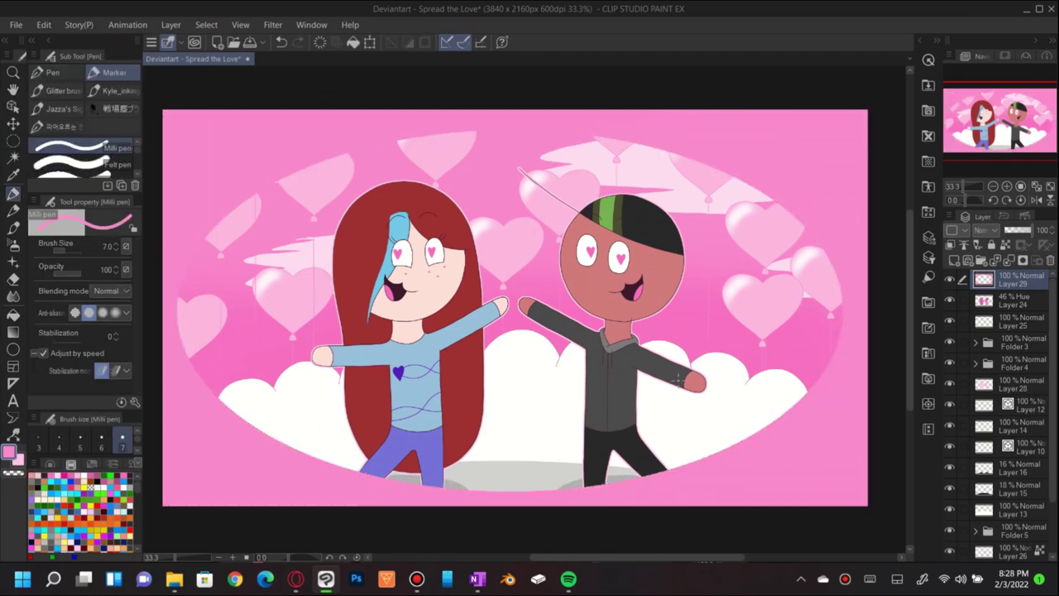
key(Tab)
key(Tab)
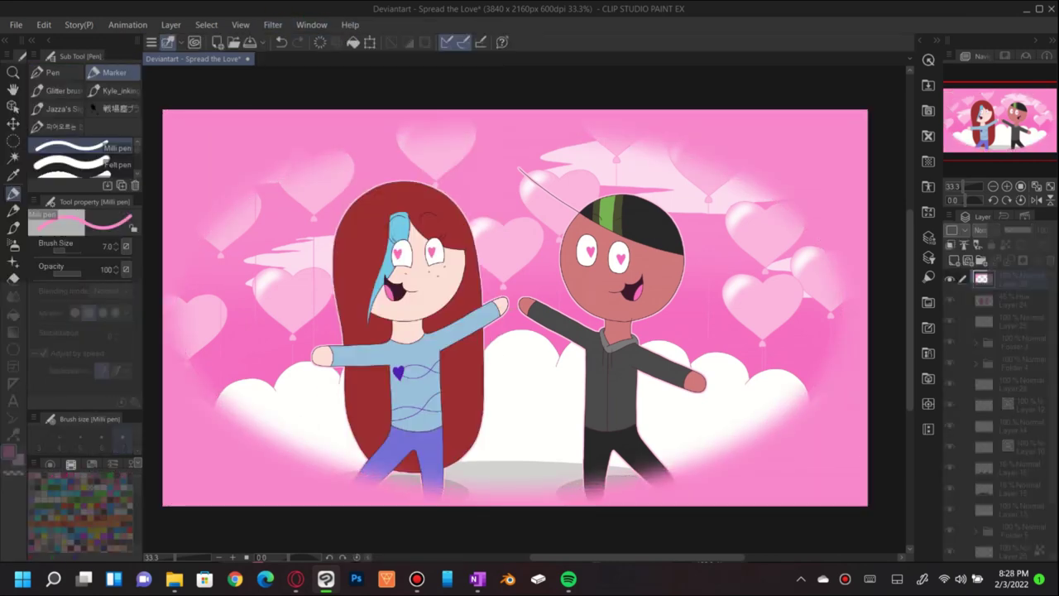
- Set the pink vignette on Layer 29 to the Multiply blending mode at 62% opacity
key(ctrl+minus)
key(ctrl+t)
key(Escape)
click(993, 230)
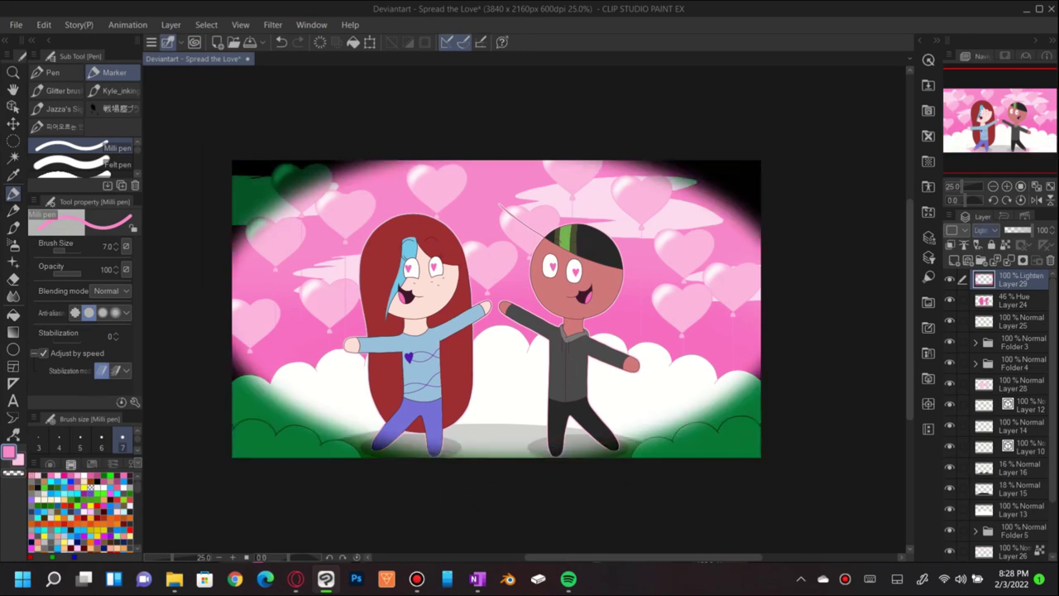
scroll(993, 331, up, 2)
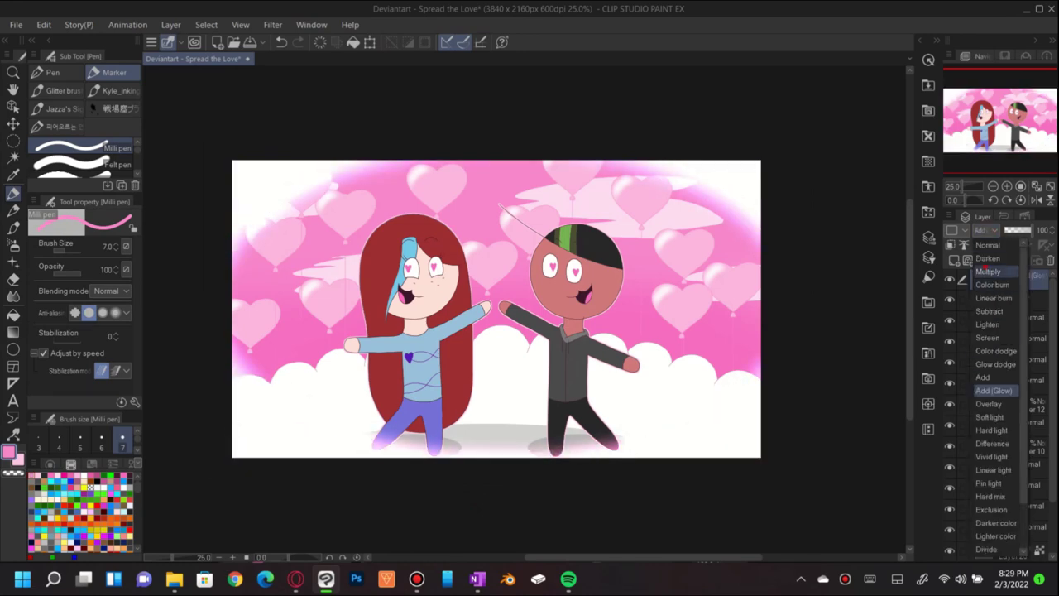
click(993, 258)
- Recolour the white cloud bank on Layer 13 and the front clouds on Layer 14 pale pink, and save the illustration
key(w)
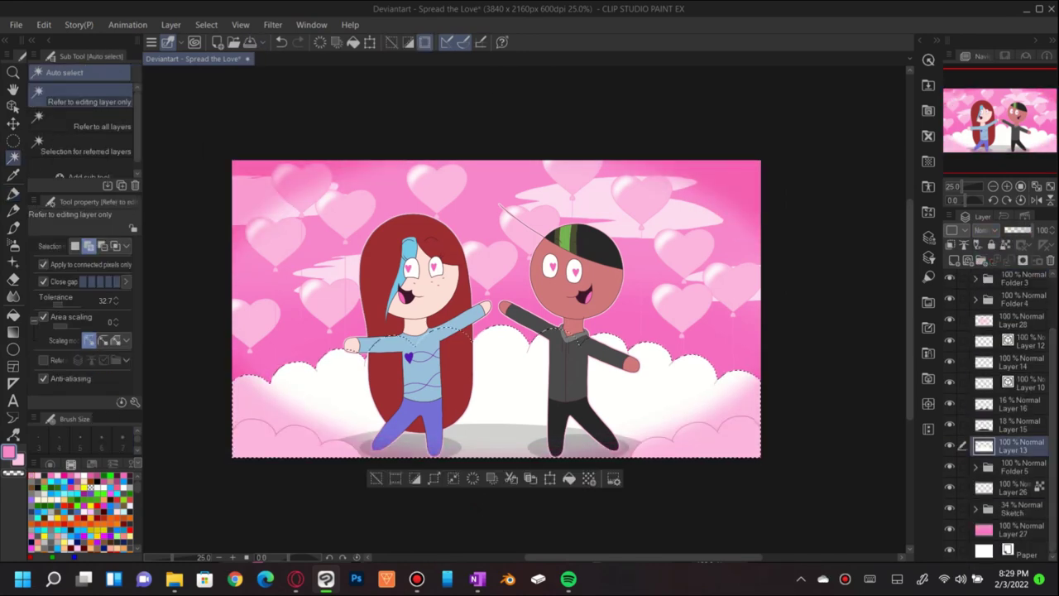
key(ctrl+d)
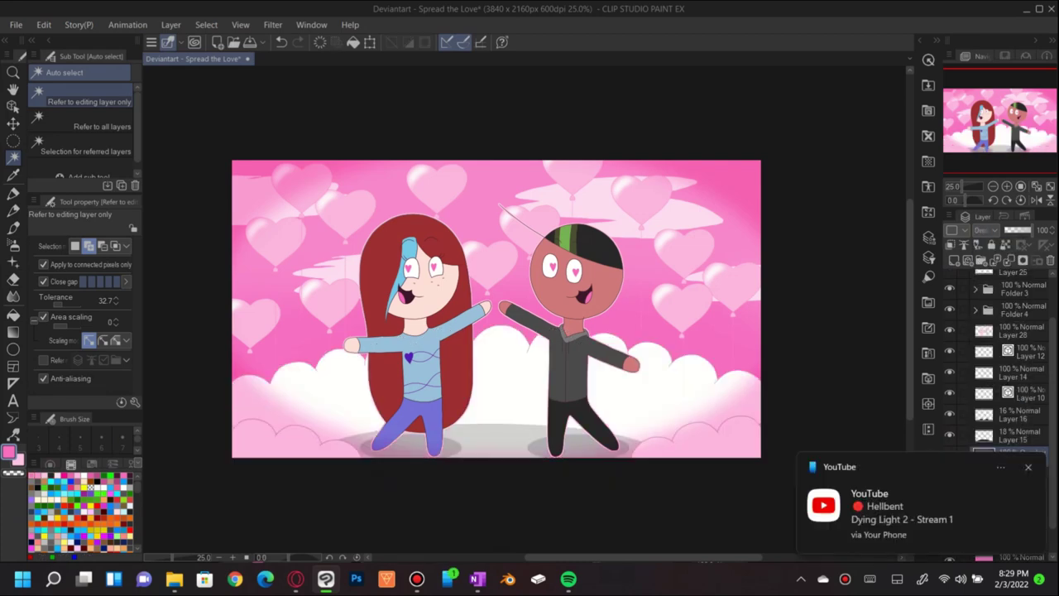
key(ctrl+z)
key(ctrl+z)
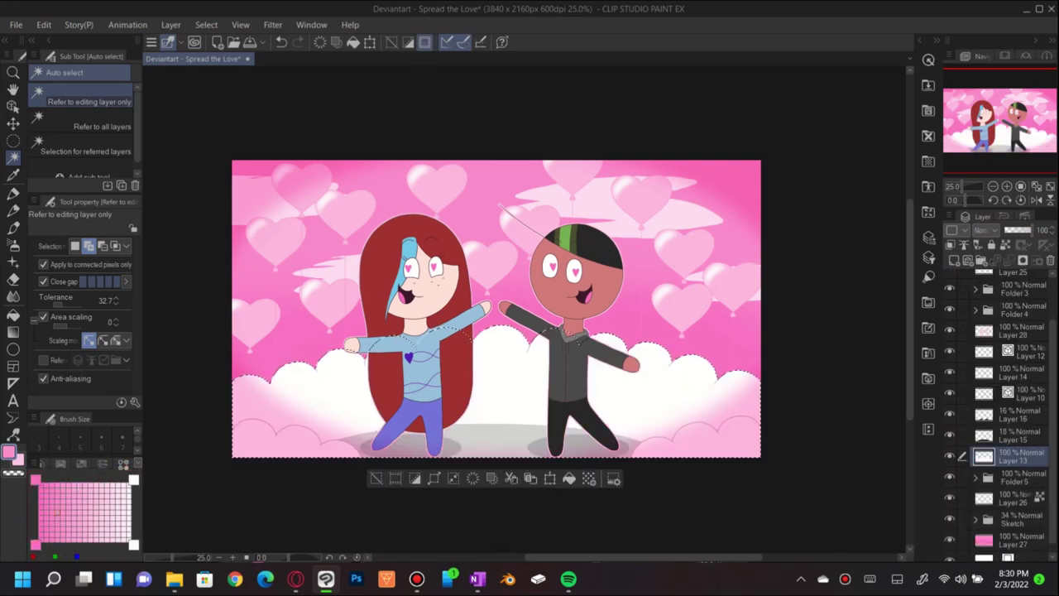
key(p)
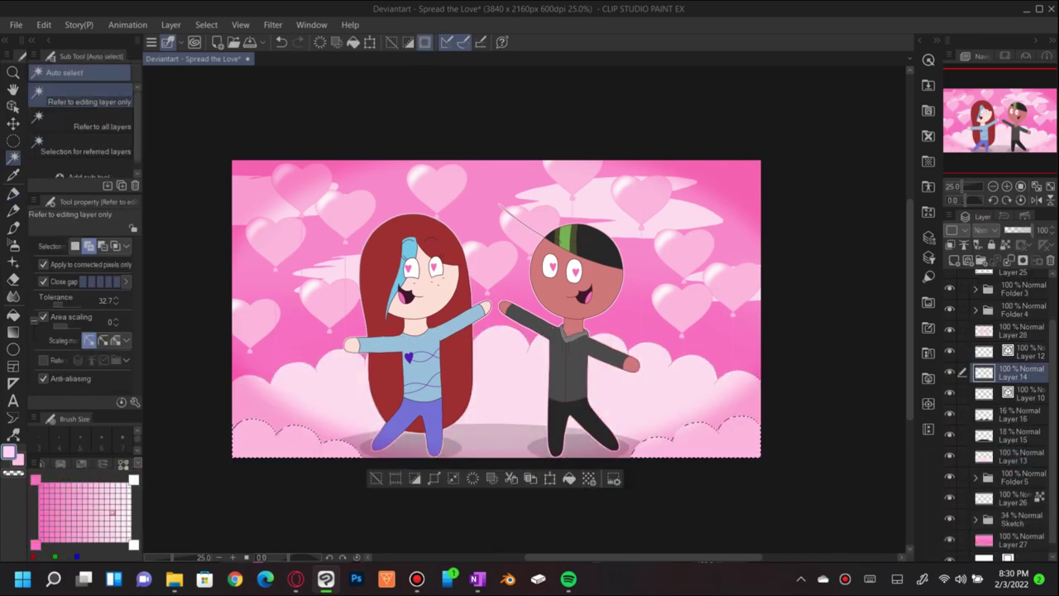
key(ctrl+s)
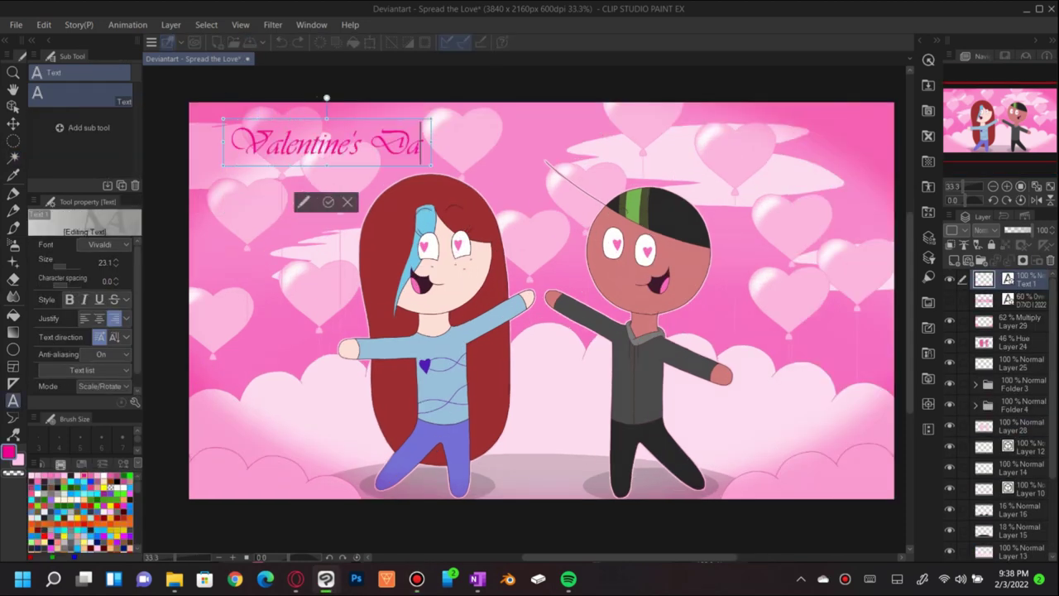
- Add the magenta title "Happy Valentine's Day" across the upper sky in the Vivaldi font at size 36
text(Happy)
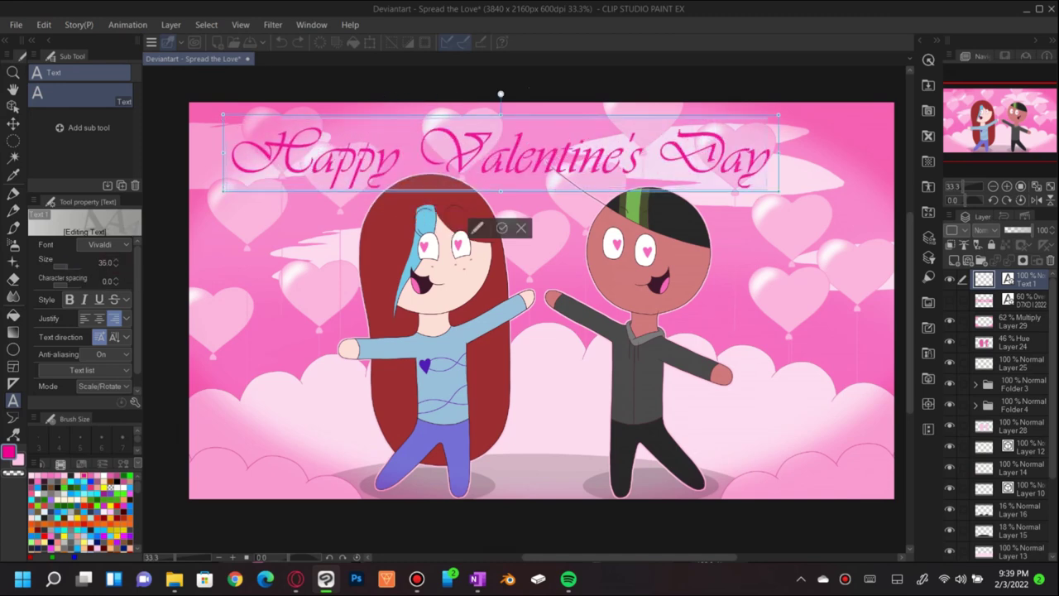